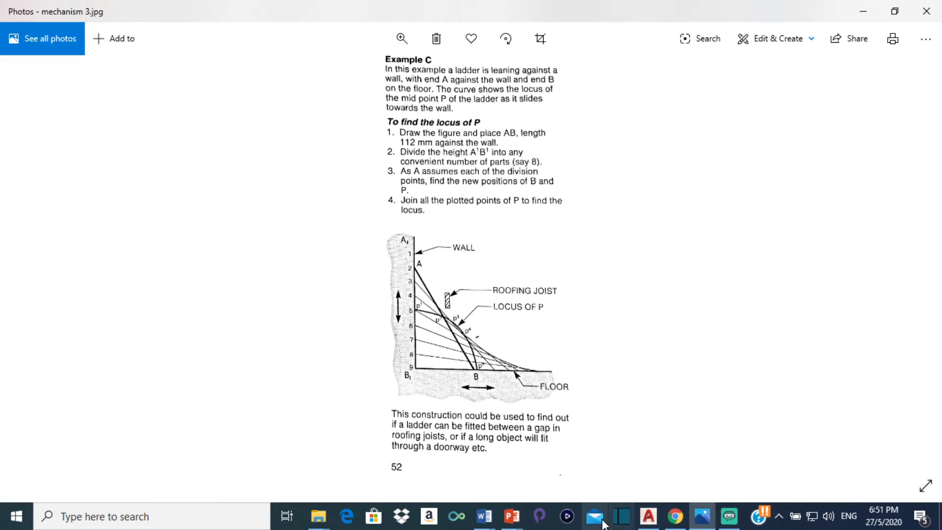
- Switch to AutoCAD and set the current object colour to white (255,255,255)
{"action": "left_click", "coordinate": [648, 515]}
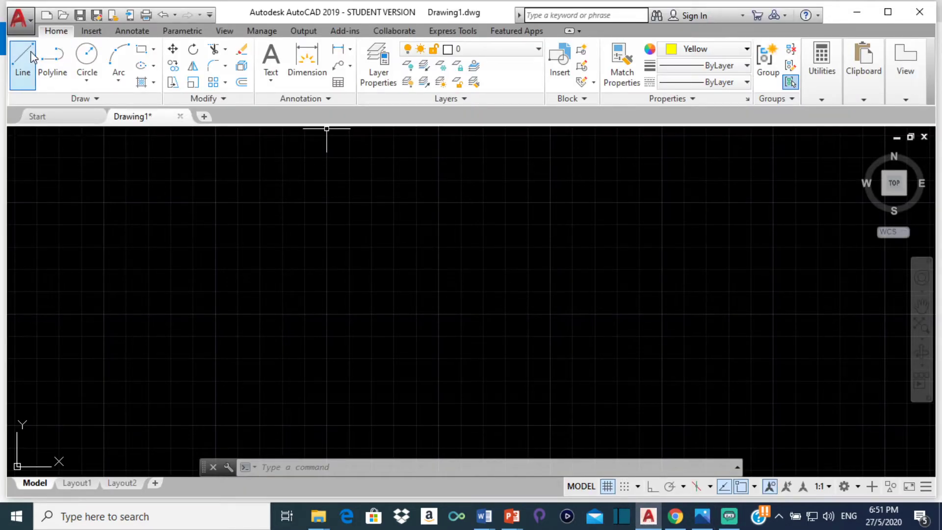
{"action": "left_click", "coordinate": [691, 53]}
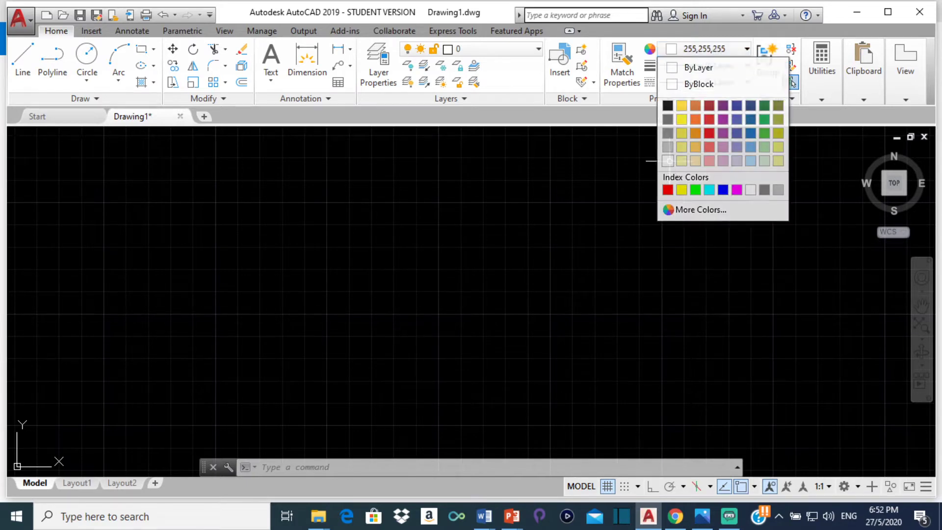
{"action": "left_click", "coordinate": [667, 160]}
- With Ortho on, draw a vertical wall line about 187 units long and a shorter horizontal floor line from its lower end
{"action": "key", "text": "l"}
{"action": "key", "text": "space"}
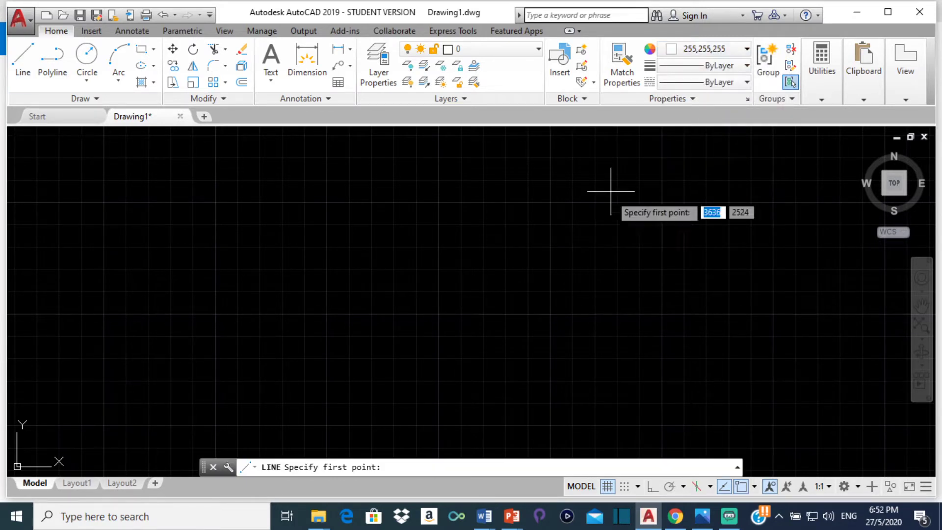
{"action": "left_click", "coordinate": [550, 172]}
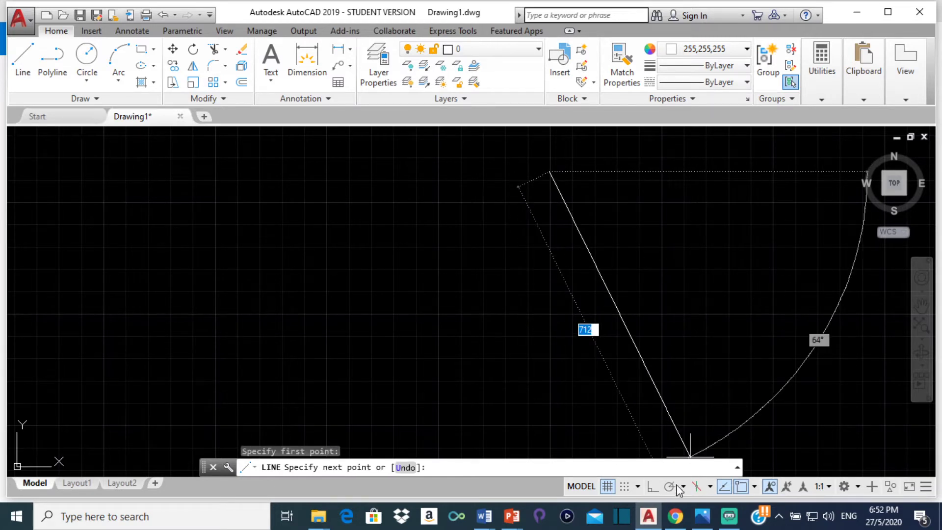
{"action": "left_click", "coordinate": [652, 487]}
{"action": "left_click", "coordinate": [702, 516]}
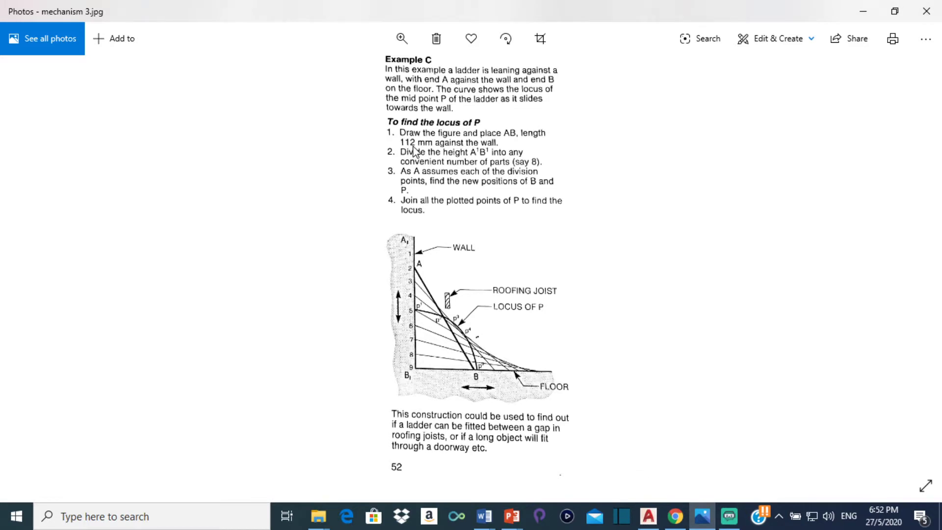
{"action": "left_click", "coordinate": [648, 516]}
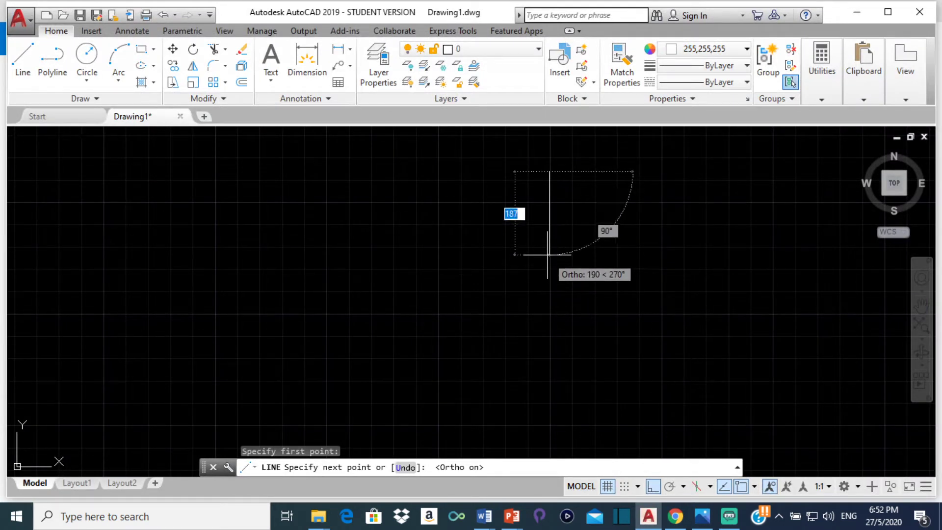
{"action": "left_click", "coordinate": [549, 255]}
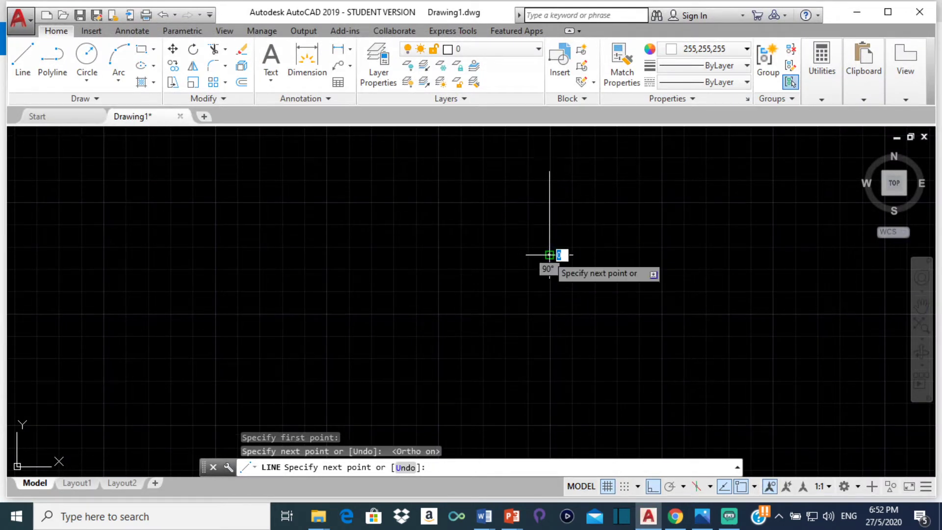
{"action": "left_click", "coordinate": [608, 259]}
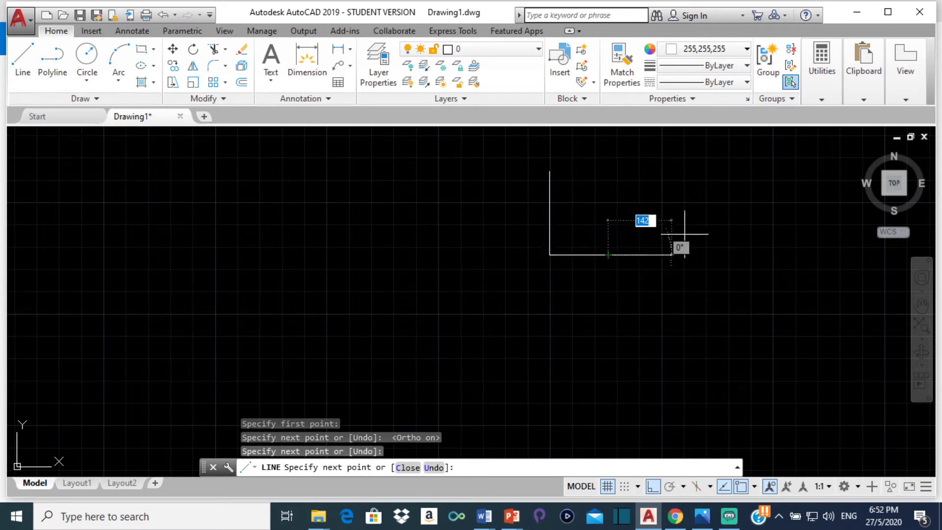
{"action": "key", "text": "Return"}
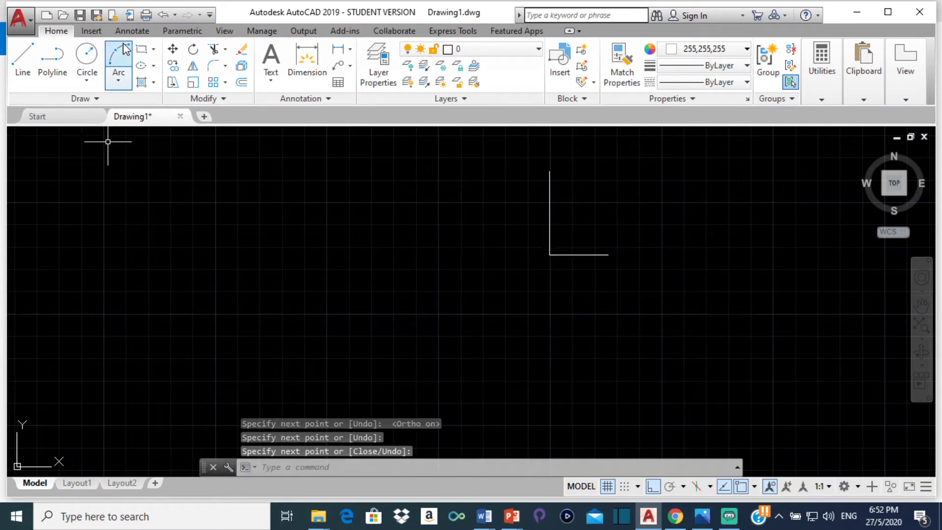
- Set the colour to Yellow and draw a 112-unit ladder line straight up the wall from the wall-floor corner
{"action": "left_click", "coordinate": [706, 48]}
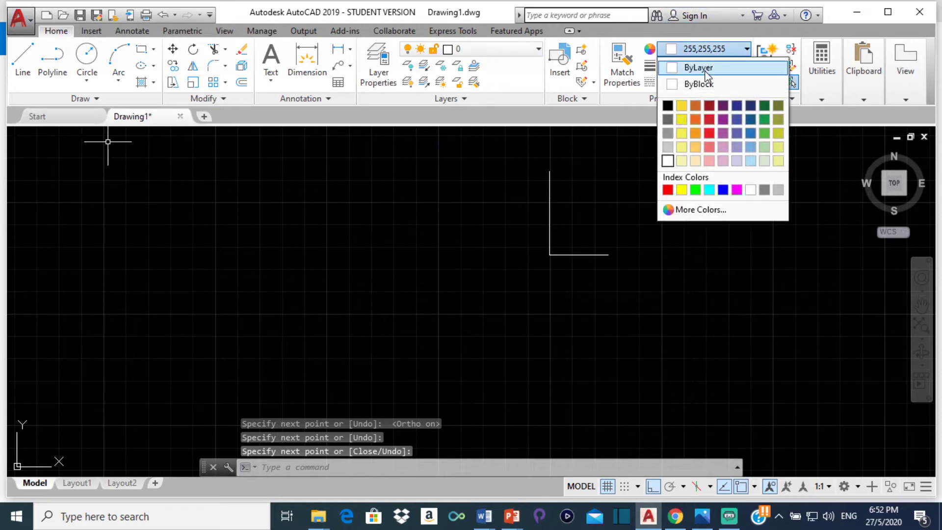
{"action": "left_click", "coordinate": [682, 189]}
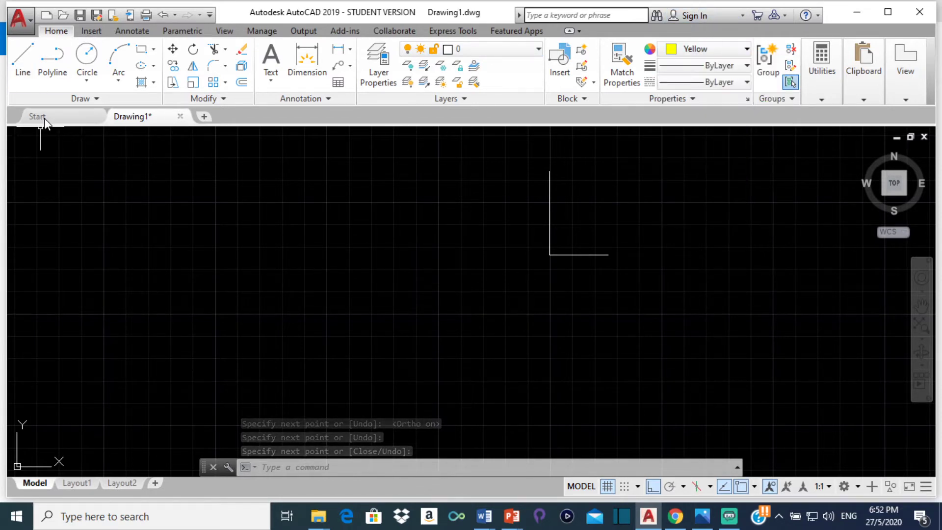
{"action": "left_click", "coordinate": [22, 55]}
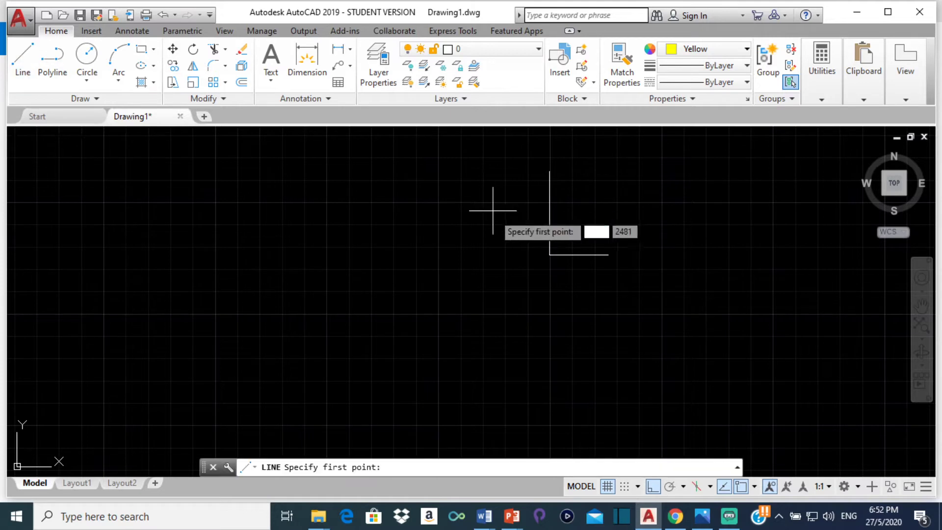
{"action": "scroll", "coordinate": [552, 250], "scroll_direction": "down", "scroll_amount": 2}
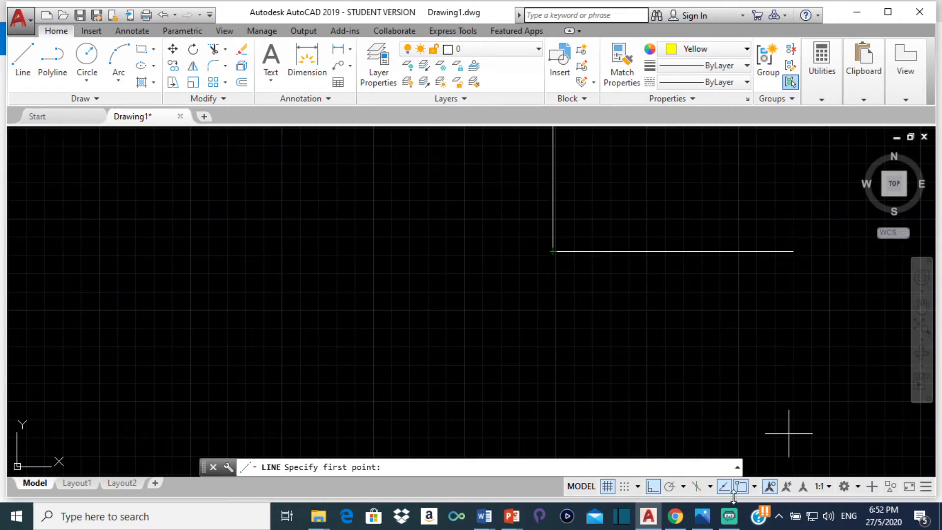
{"action": "left_click", "coordinate": [754, 487]}
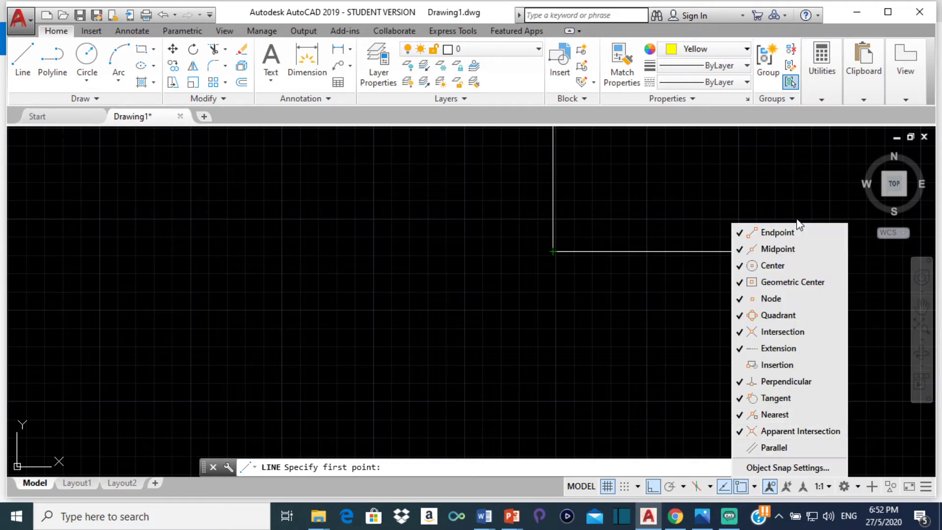
{"action": "left_click", "coordinate": [664, 219]}
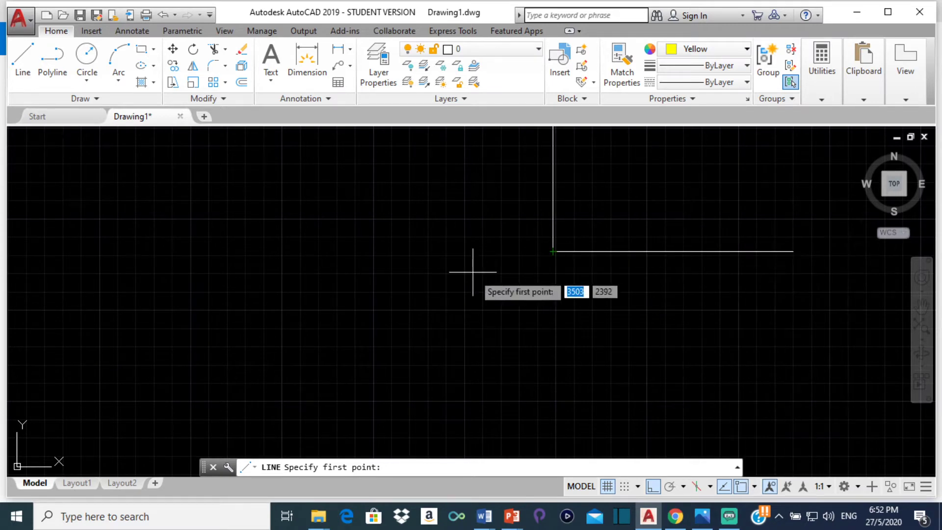
{"action": "left_click", "coordinate": [553, 251]}
{"action": "scroll", "coordinate": [554, 191], "scroll_direction": "down", "scroll_amount": 2}
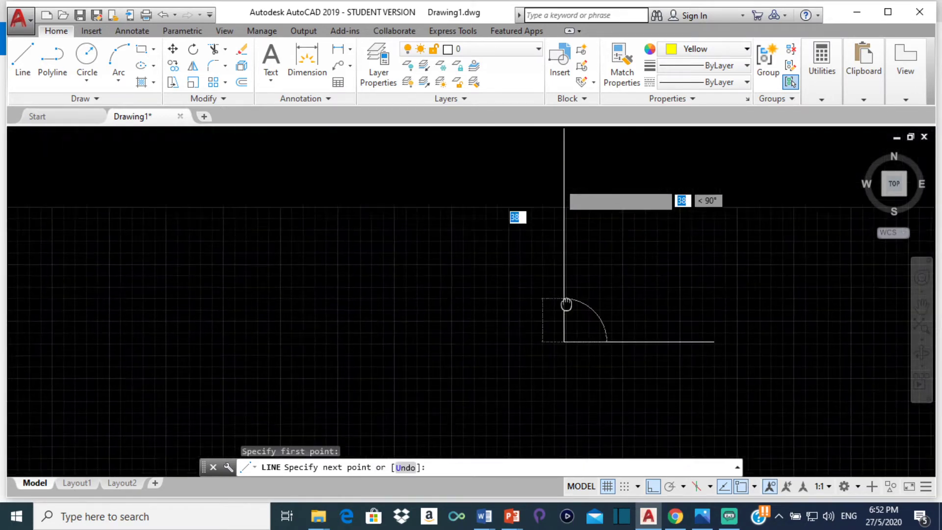
{"action": "middle_click_drag", "start_coordinate": [557, 183], "coordinate": [550, 246]}
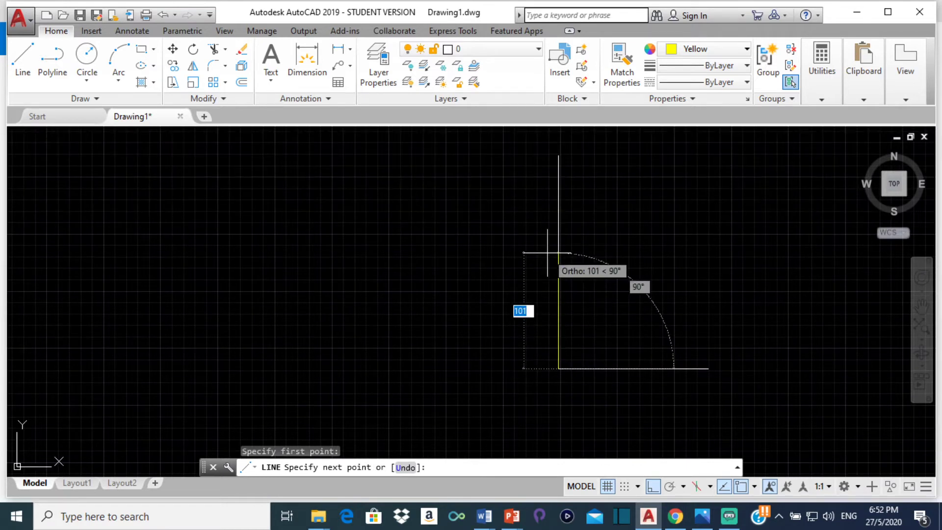
{"action": "type", "text": "112"}
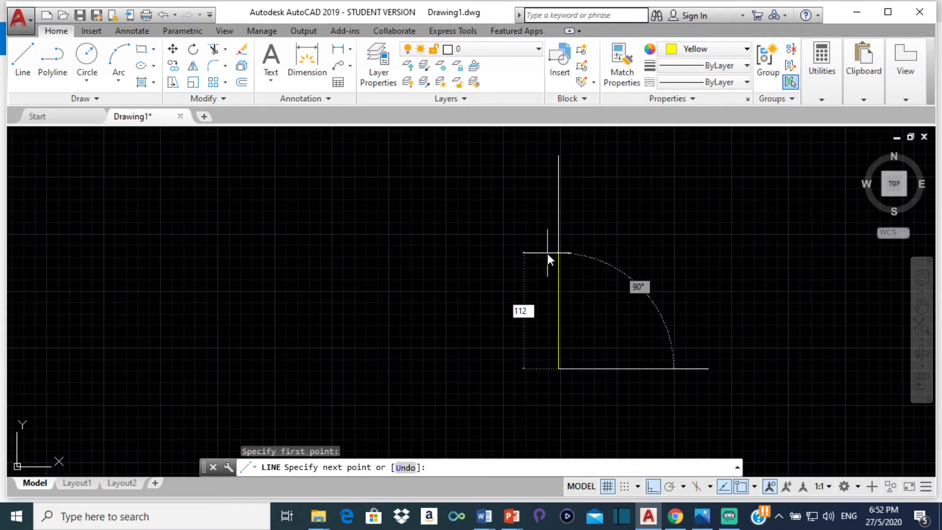
{"action": "key", "text": "Return"}
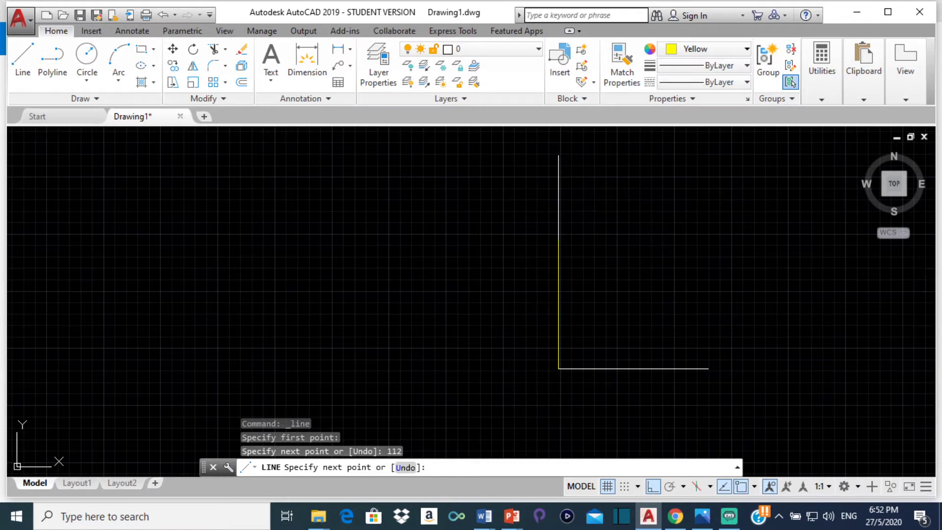
{"action": "key", "text": "Return"}
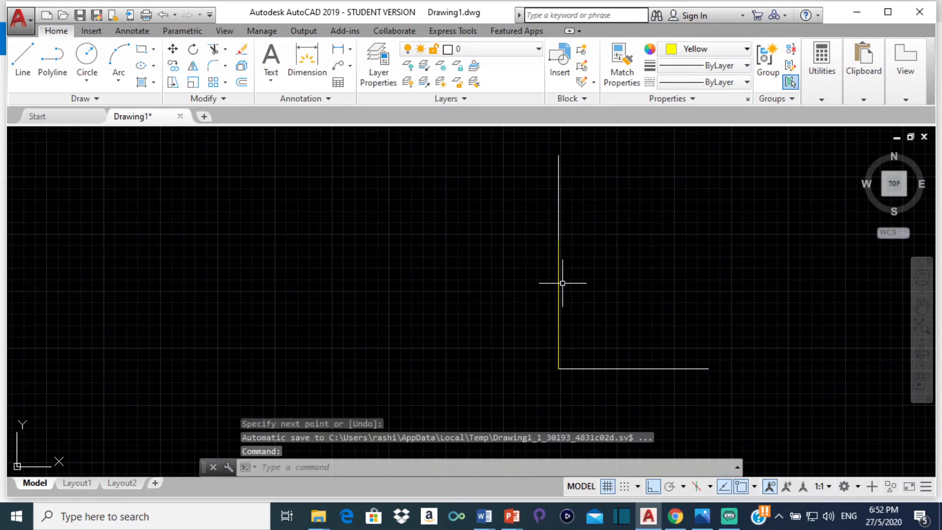
{"action": "left_click", "coordinate": [701, 517]}
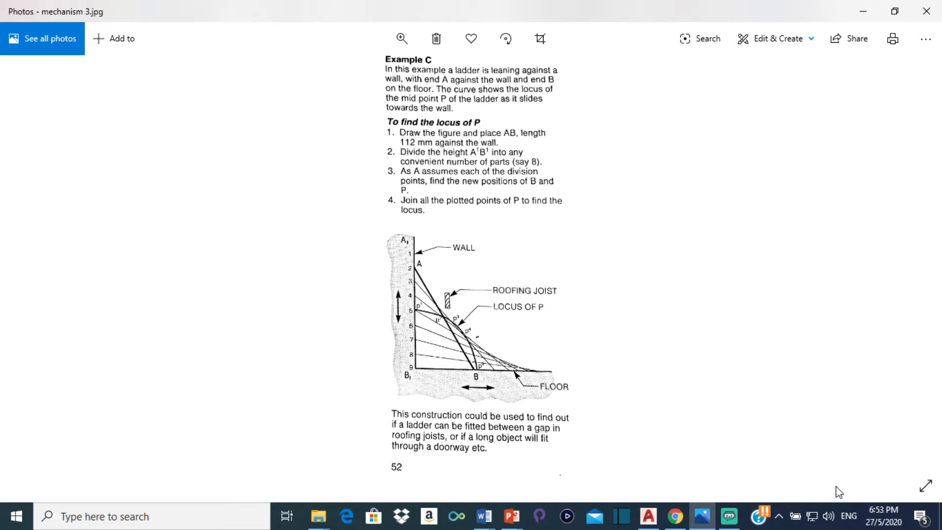
{"action": "left_click", "coordinate": [647, 516]}
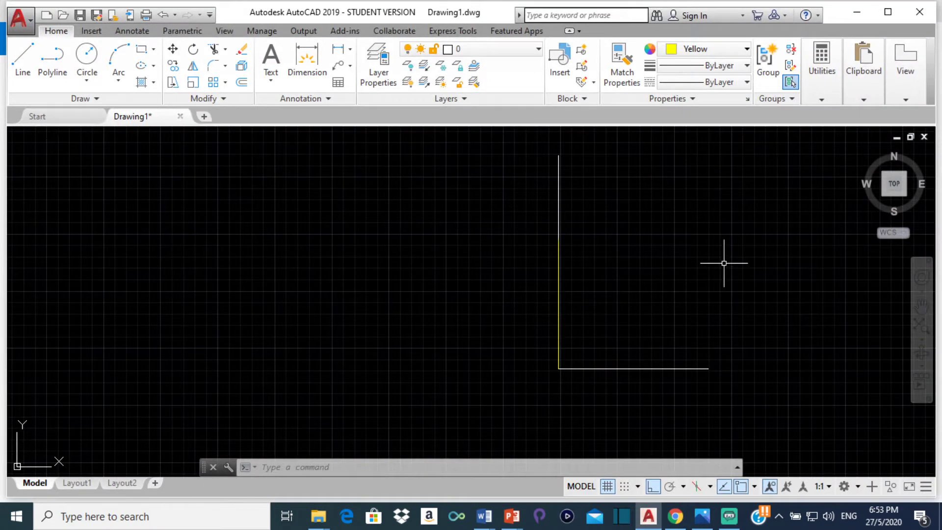
{"action": "type", "text": "d"}
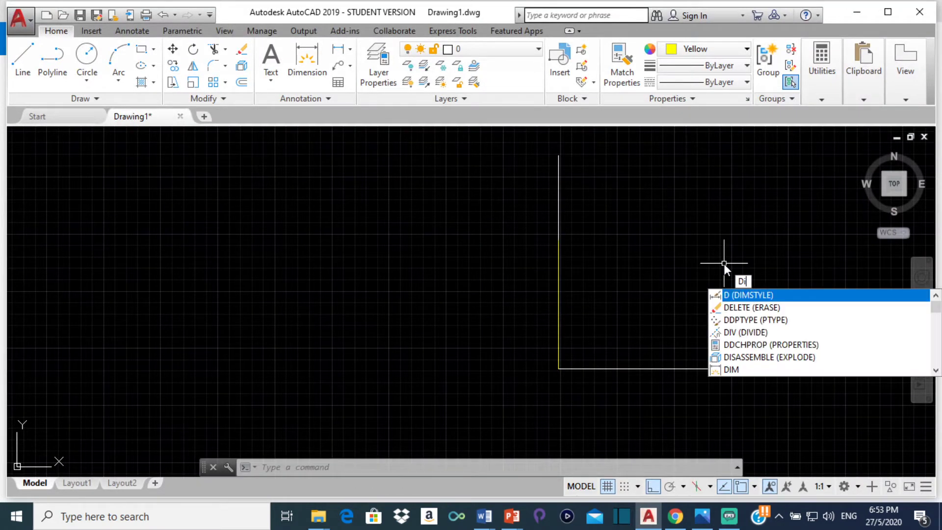
{"action": "type", "text": "ivi"}
{"action": "key", "text": "Return"}
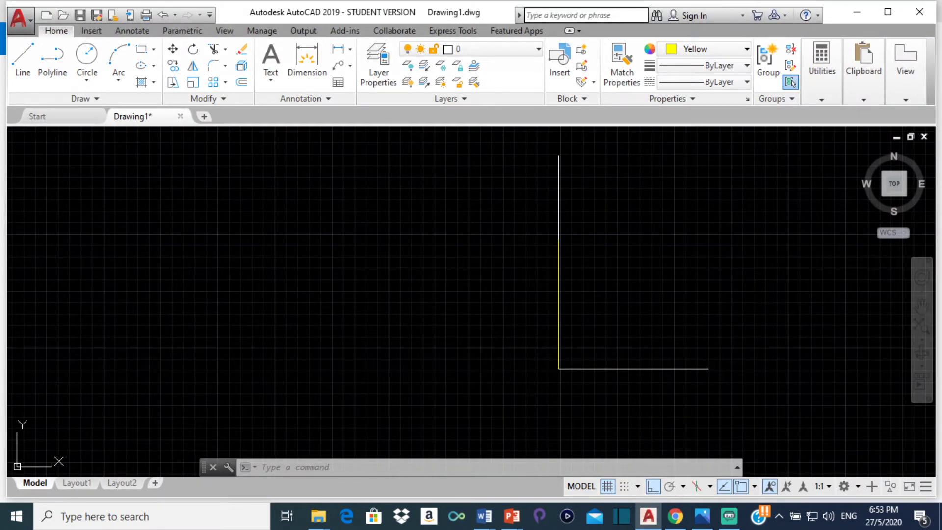
{"action": "left_click", "coordinate": [558, 278]}
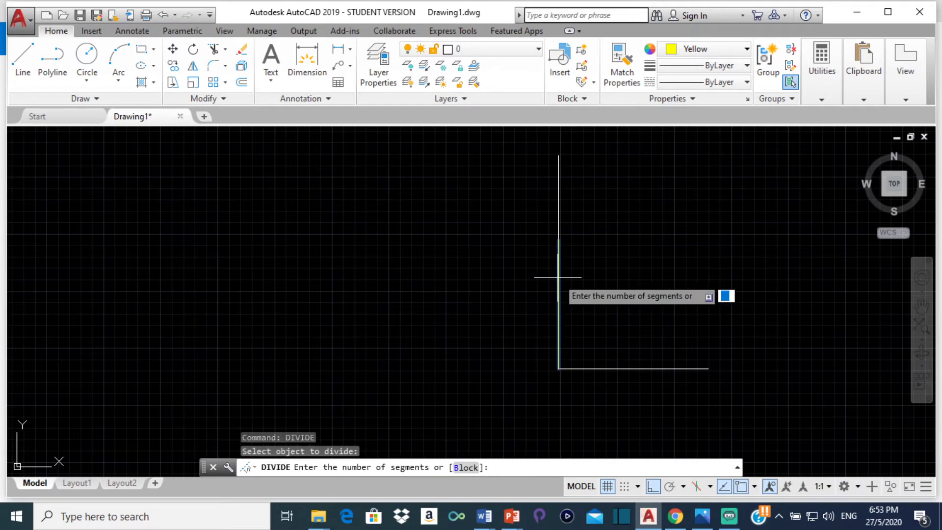
{"action": "left_click", "coordinate": [557, 276]}
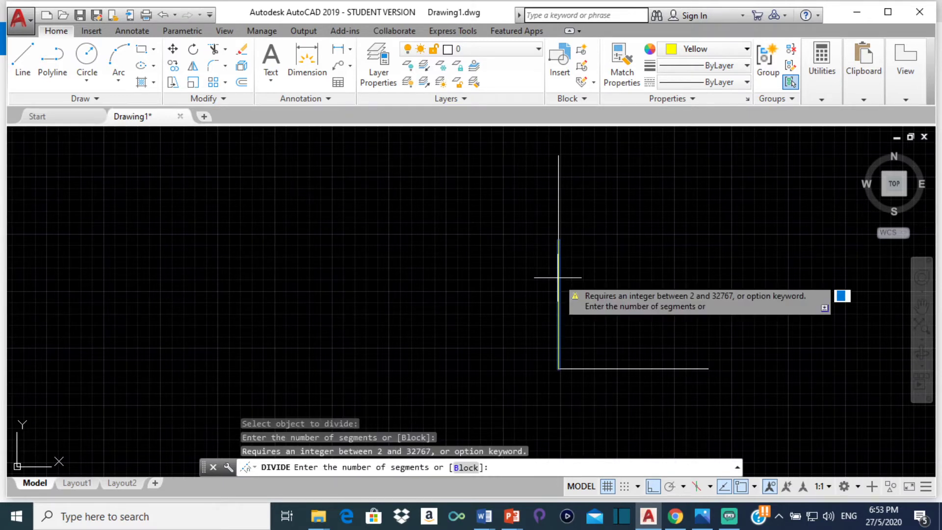
{"action": "left_click", "coordinate": [585, 269]}
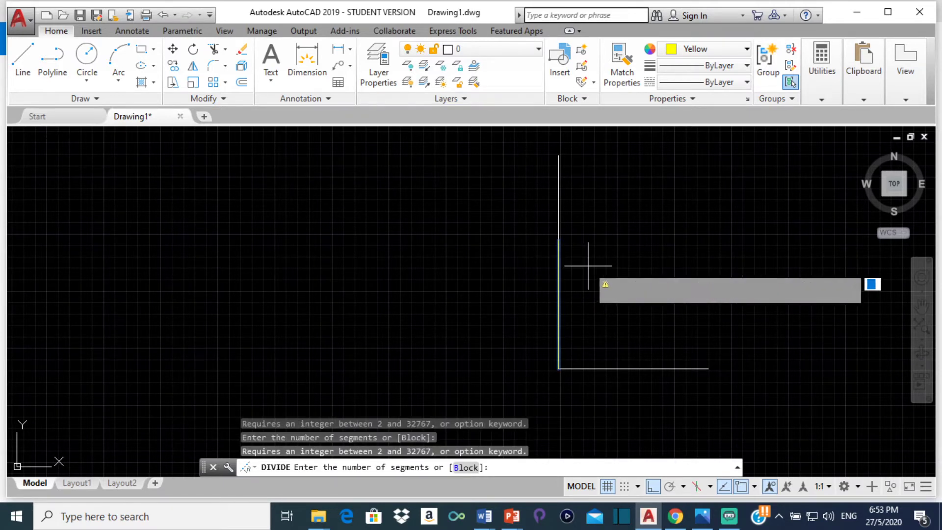
{"action": "key", "text": "Escape"}
- Divide the yellow ladder line on the wall into 8 equal segments
{"action": "left_click", "coordinate": [558, 269]}
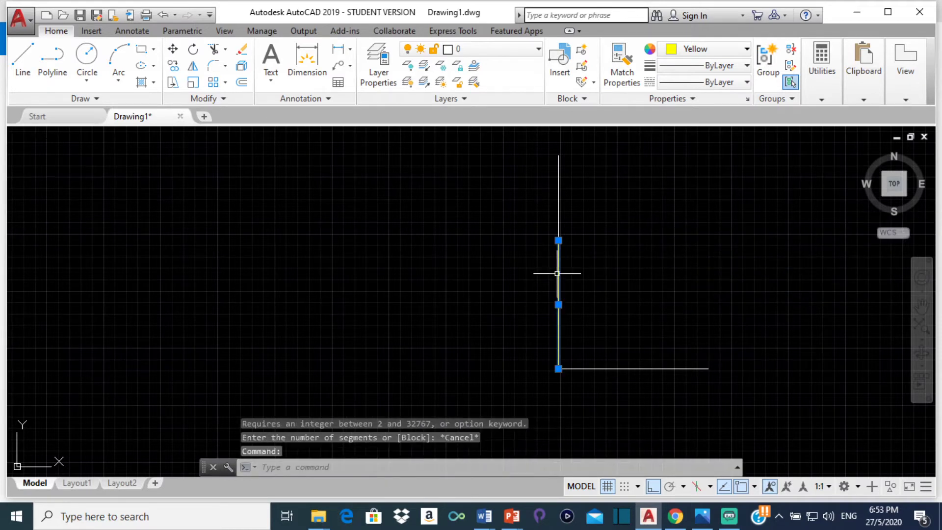
{"action": "type", "text": "divi"}
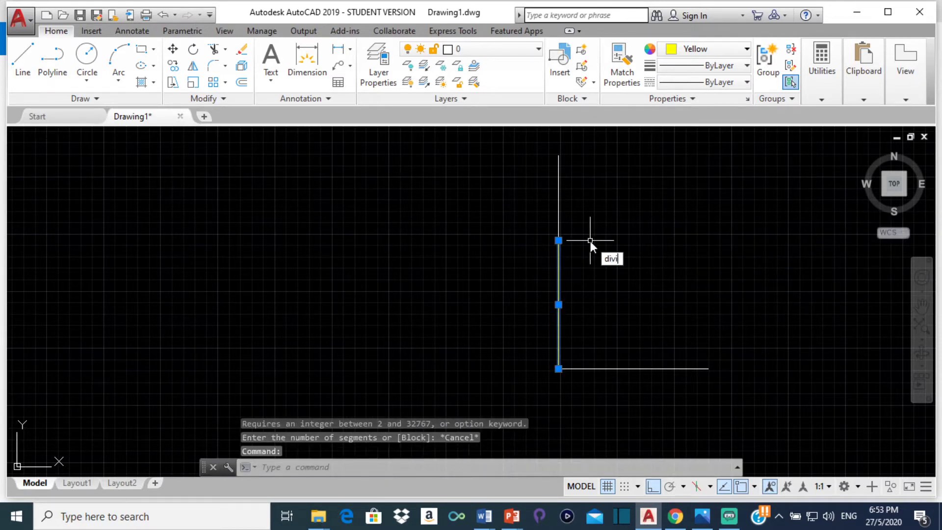
{"action": "key", "text": "Return"}
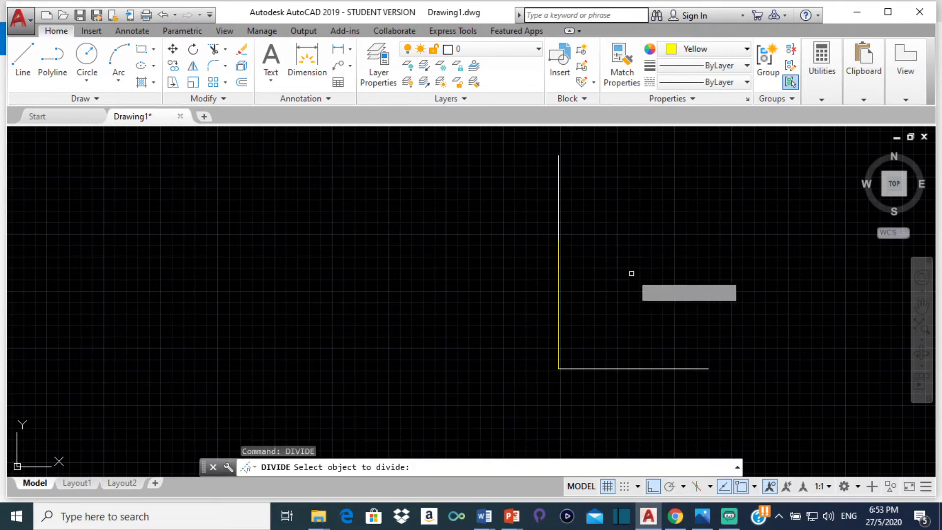
{"action": "left_click", "coordinate": [559, 274]}
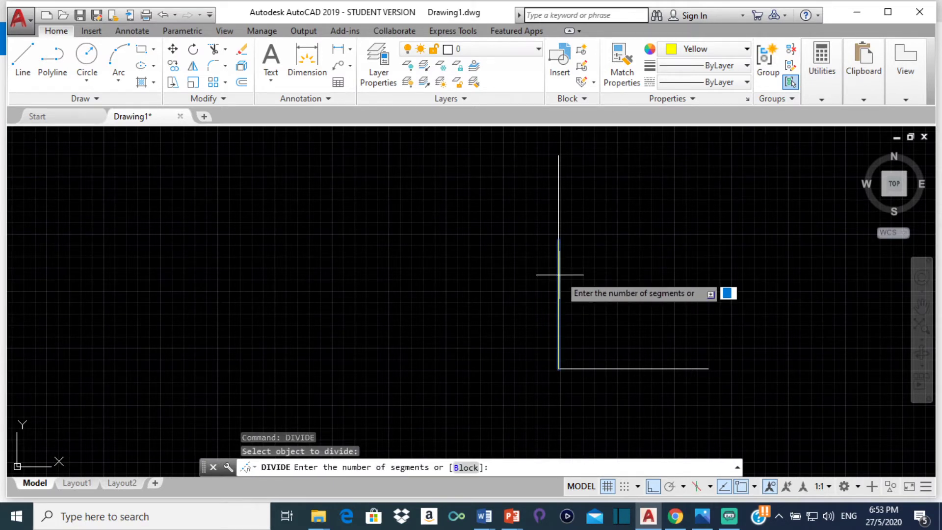
{"action": "type", "text": "8"}
{"action": "key", "text": "Return"}
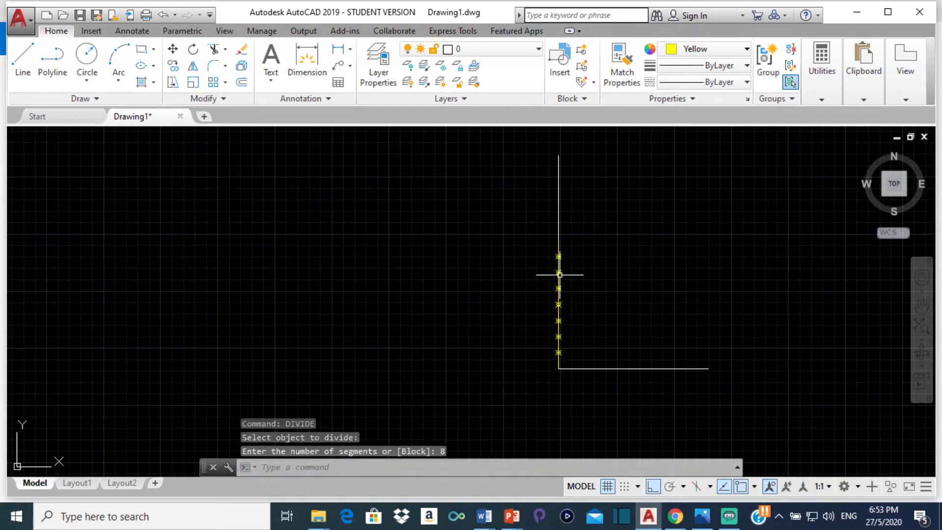
- Check the marker symbol and point size in the Point Style settings, leaving them as they are
{"action": "scroll", "coordinate": [559, 275], "scroll_direction": "up", "scroll_amount": 4}
{"action": "scroll", "coordinate": [572, 257], "scroll_direction": "down", "scroll_amount": 6}
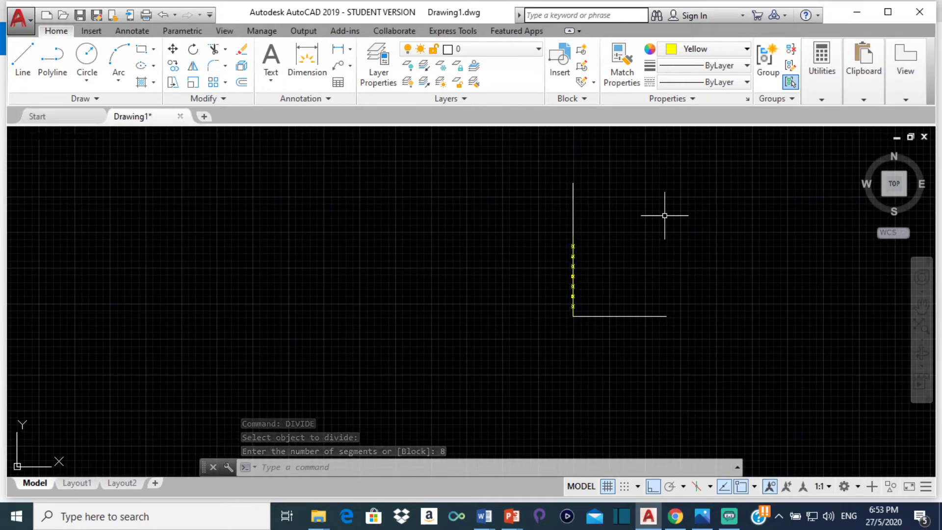
{"action": "type", "text": "ddp"}
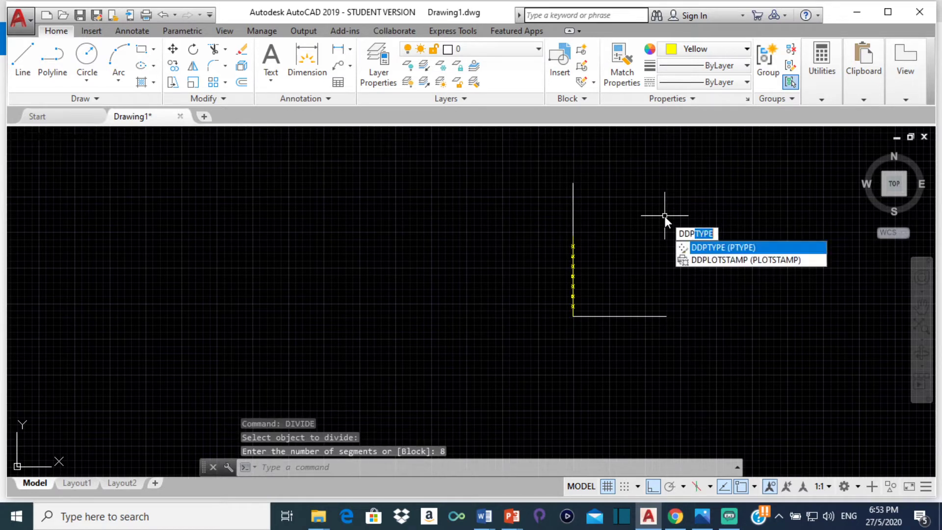
{"action": "left_click", "coordinate": [713, 247]}
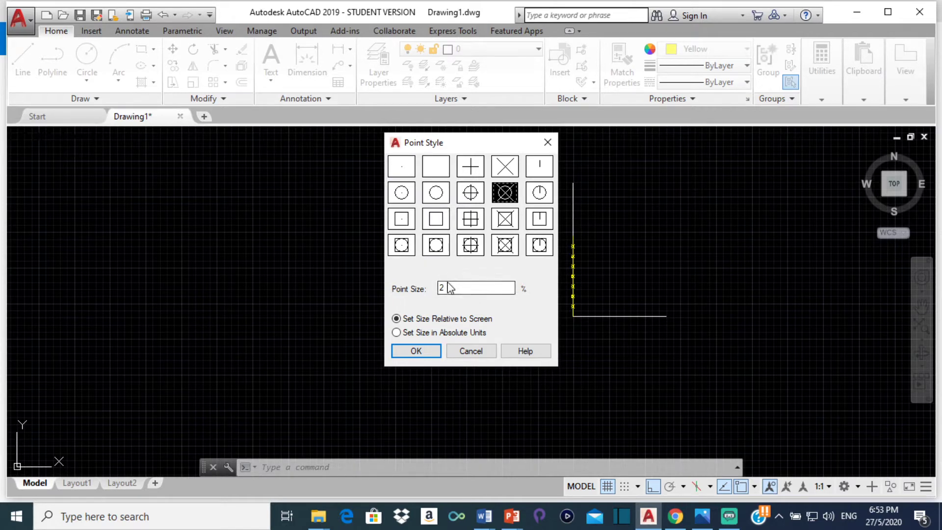
{"action": "left_click", "coordinate": [548, 142]}
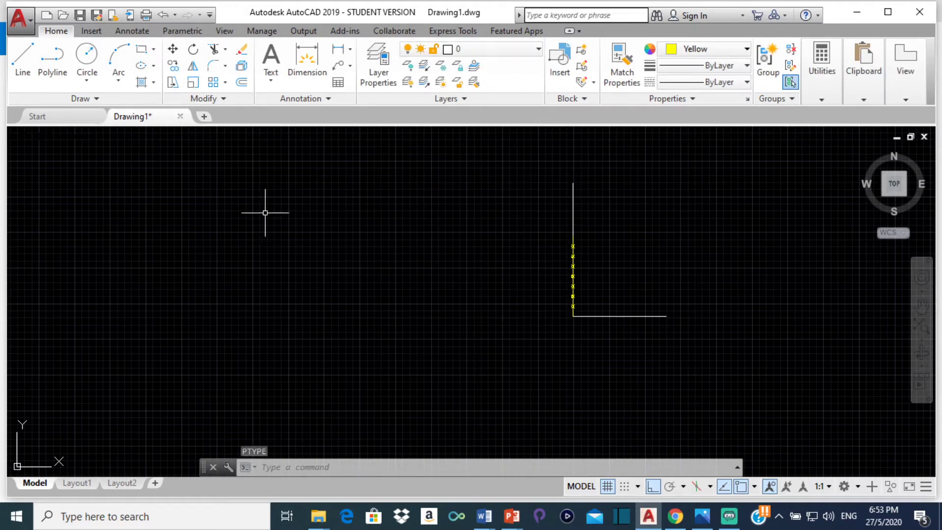
- Add a multiline text label reading A1 in the empty area left of the wall line
{"action": "scroll", "coordinate": [573, 247], "scroll_direction": "up", "scroll_amount": 5}
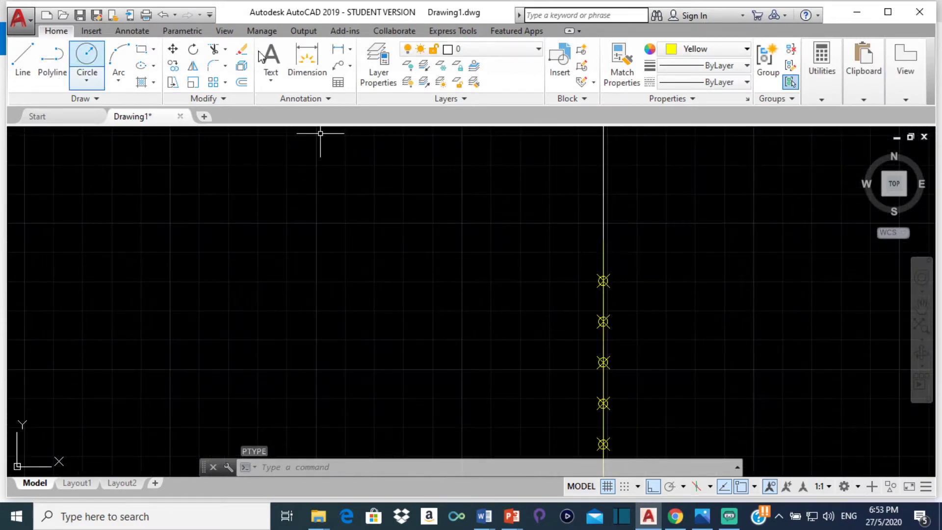
{"action": "left_click", "coordinate": [272, 80]}
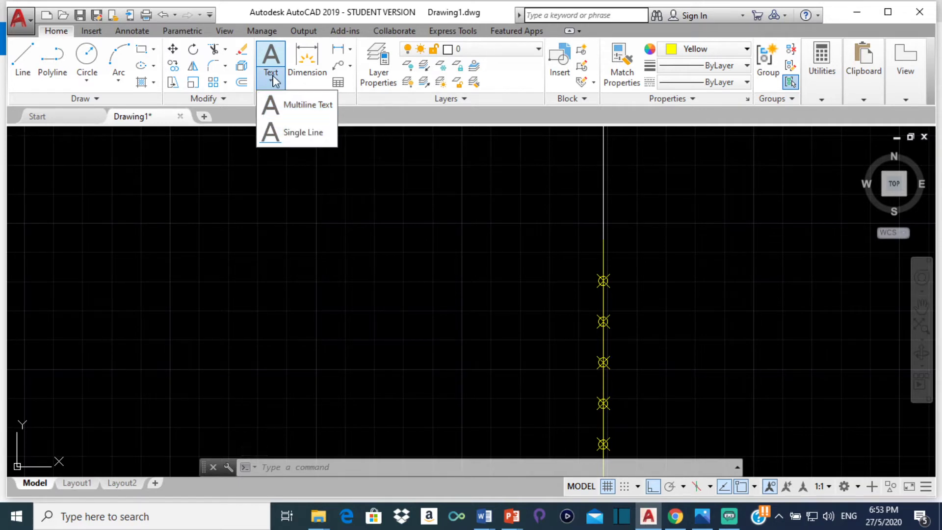
{"action": "left_click", "coordinate": [280, 107]}
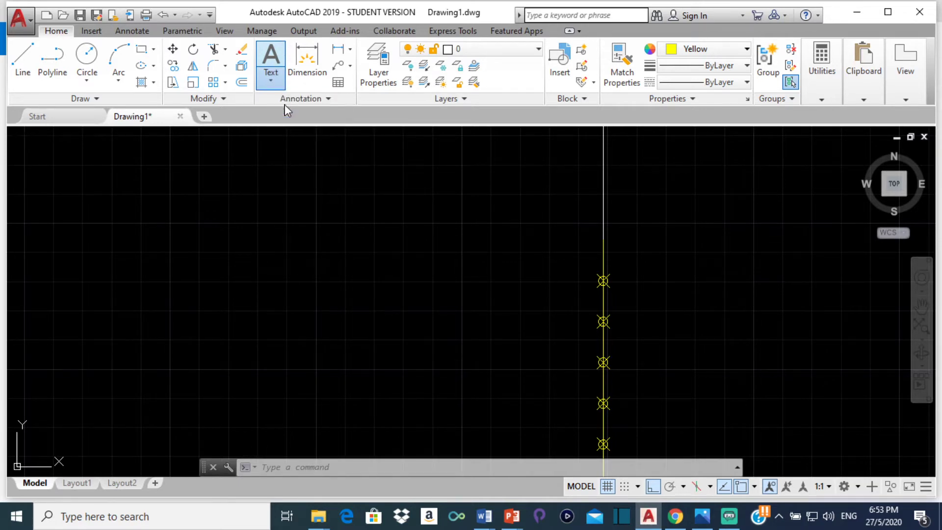
{"action": "left_click", "coordinate": [392, 202]}
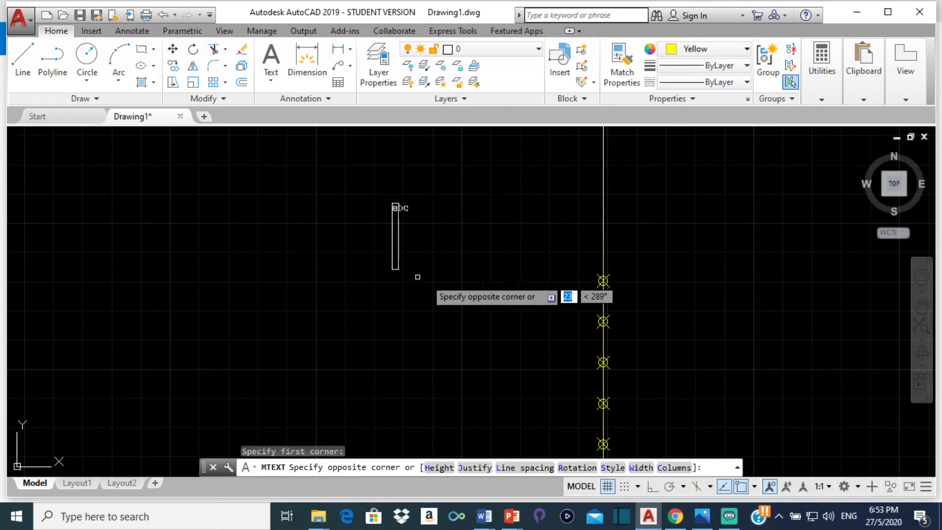
{"action": "left_click", "coordinate": [566, 314]}
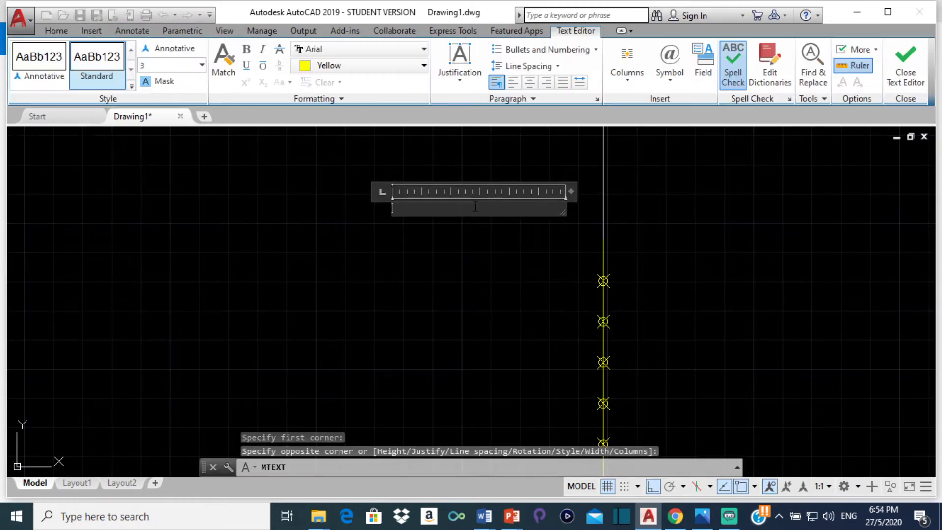
{"action": "type", "text": "A1"}
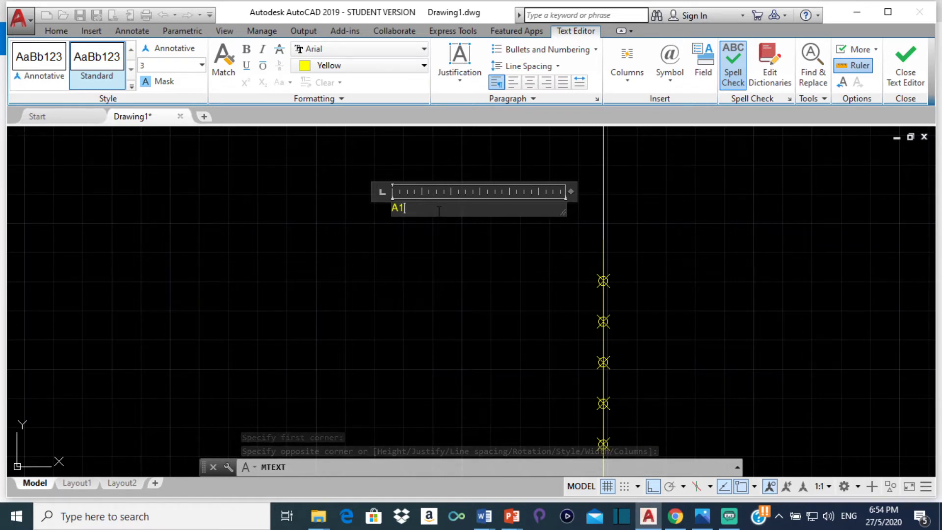
{"action": "left_click", "coordinate": [445, 256]}
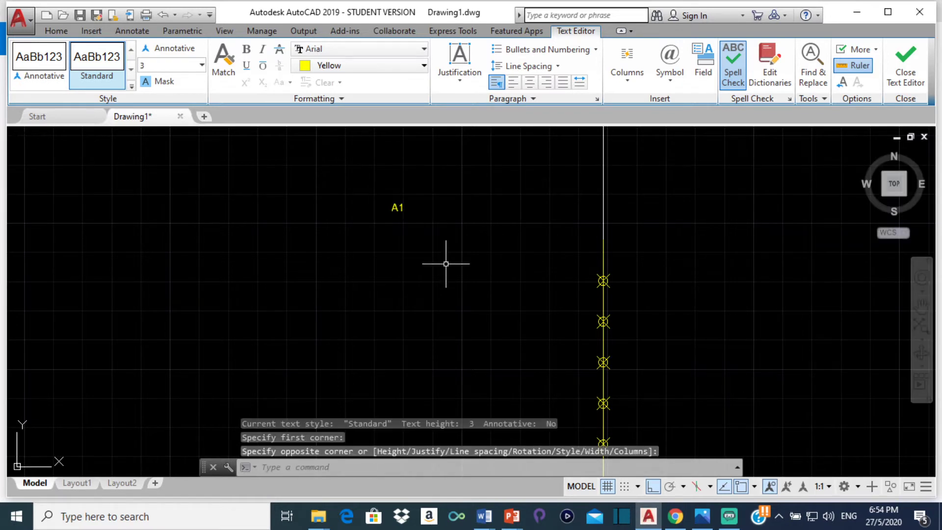
{"action": "left_click", "coordinate": [401, 206]}
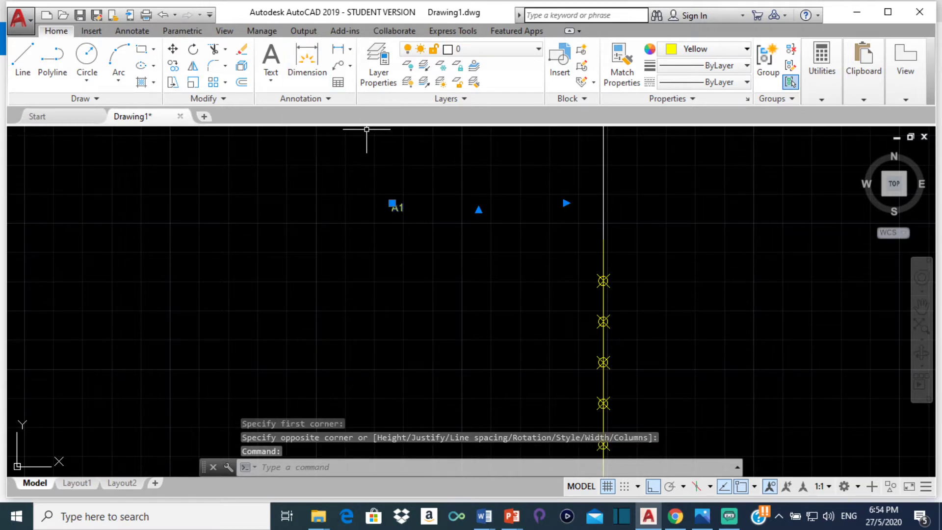
{"action": "type", "text": "SCALE"}
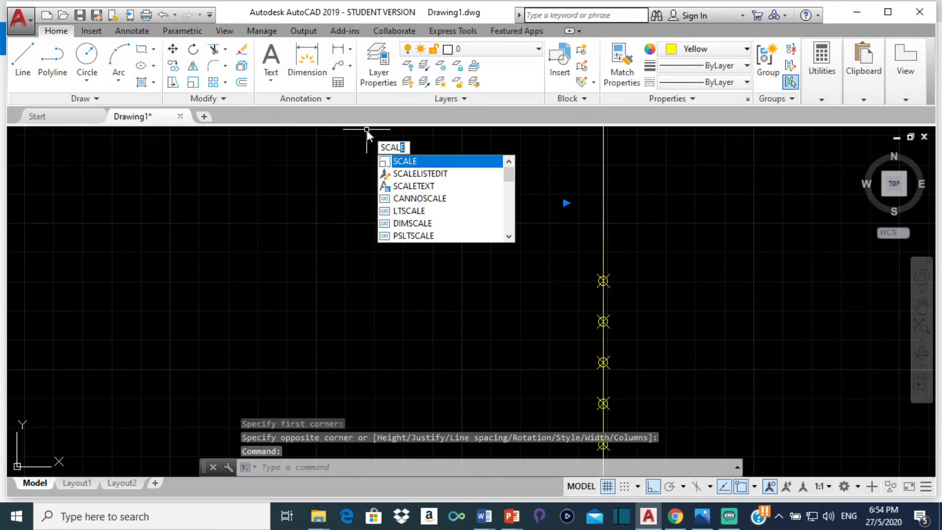
{"action": "key", "text": "Return"}
{"action": "left_click", "coordinate": [395, 208]}
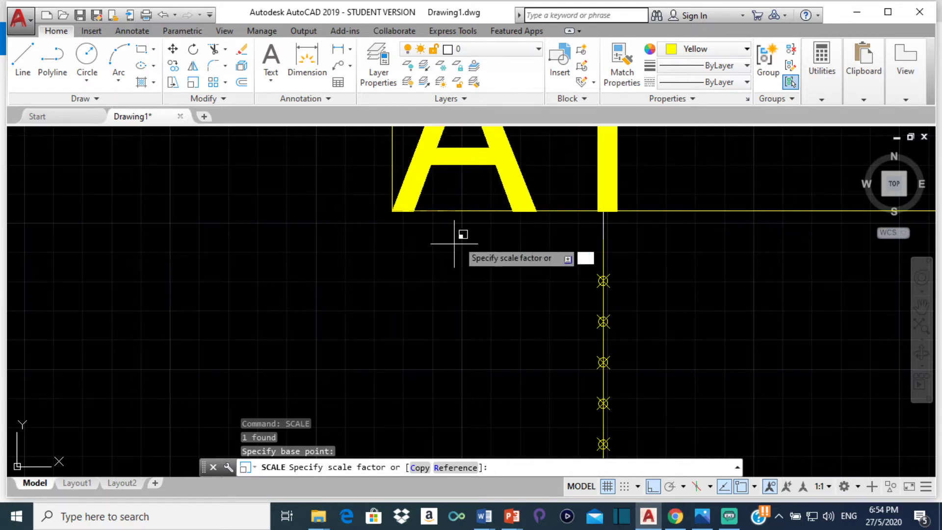
{"action": "key", "text": "Escape"}
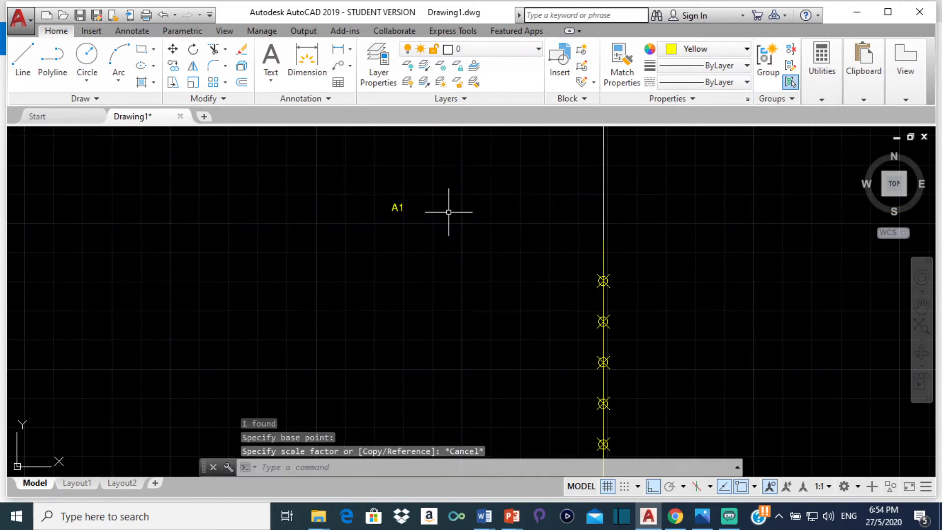
- Change the colour of the A1 label to Green
{"action": "left_click", "coordinate": [396, 204]}
{"action": "left_click", "coordinate": [726, 48]}
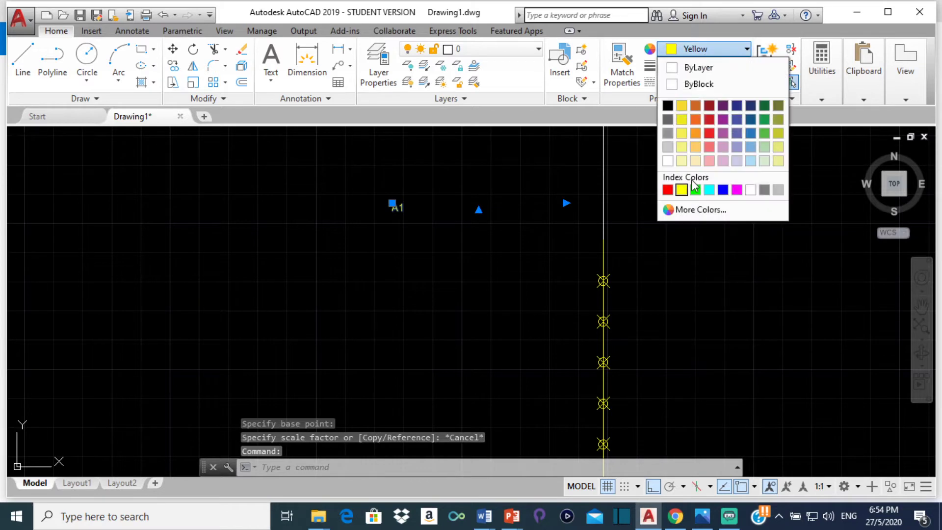
{"action": "left_click", "coordinate": [698, 195]}
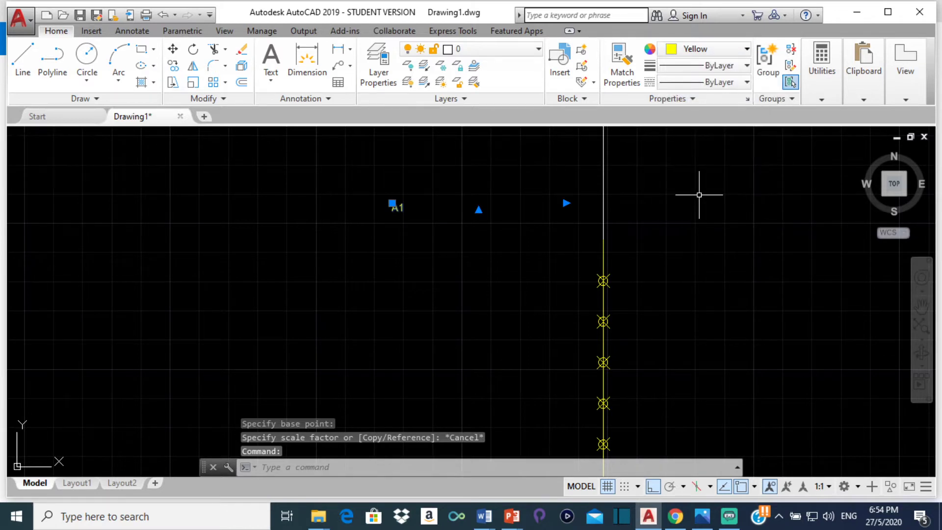
{"action": "left_click", "coordinate": [736, 48]}
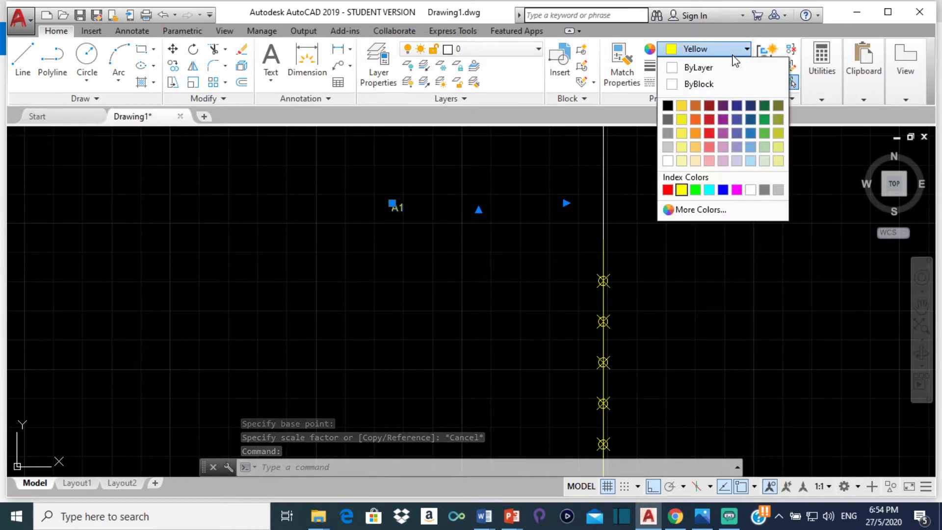
{"action": "left_click", "coordinate": [695, 190]}
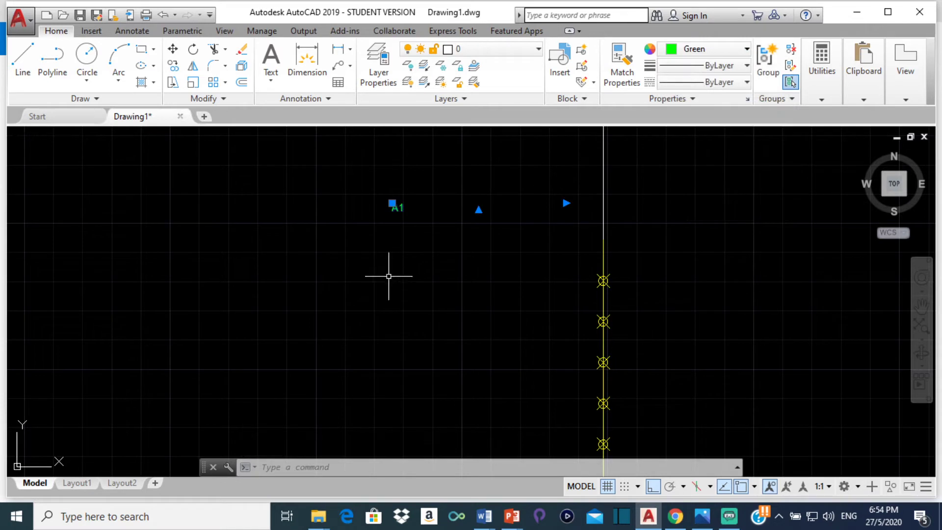
- Turn Ortho off and move the A1 label to just left of the yellow ladder line's upper end
{"action": "left_click", "coordinate": [173, 49]}
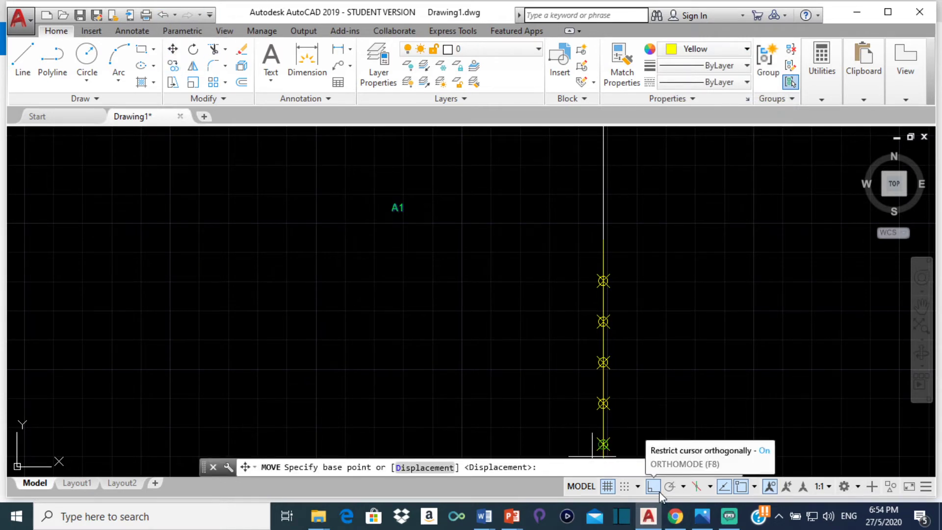
{"action": "left_click", "coordinate": [652, 486]}
{"action": "left_click", "coordinate": [393, 211]}
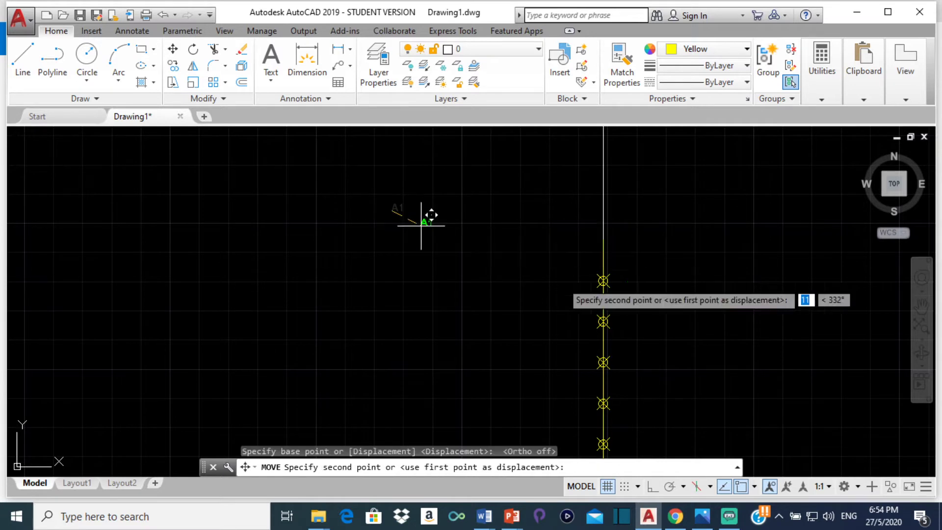
{"action": "scroll", "coordinate": [583, 230], "scroll_direction": "up", "scroll_amount": 5}
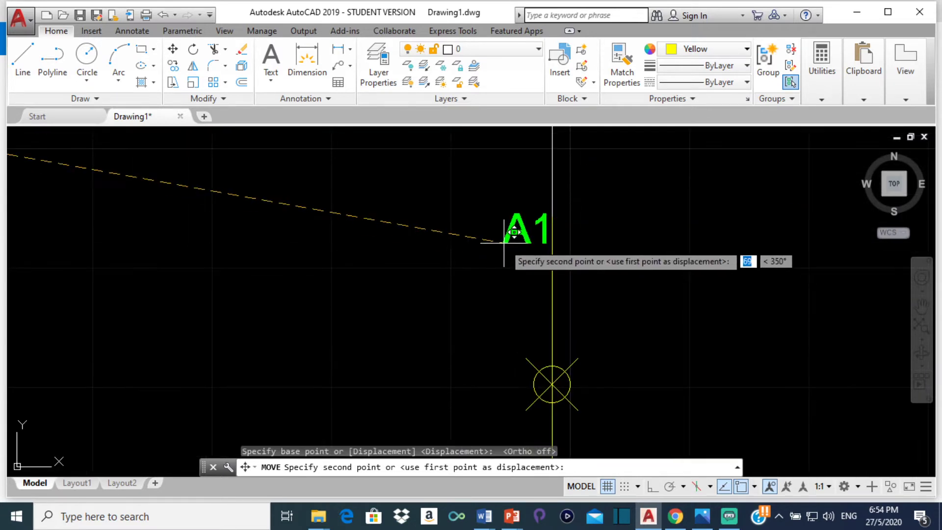
{"action": "left_click", "coordinate": [501, 240]}
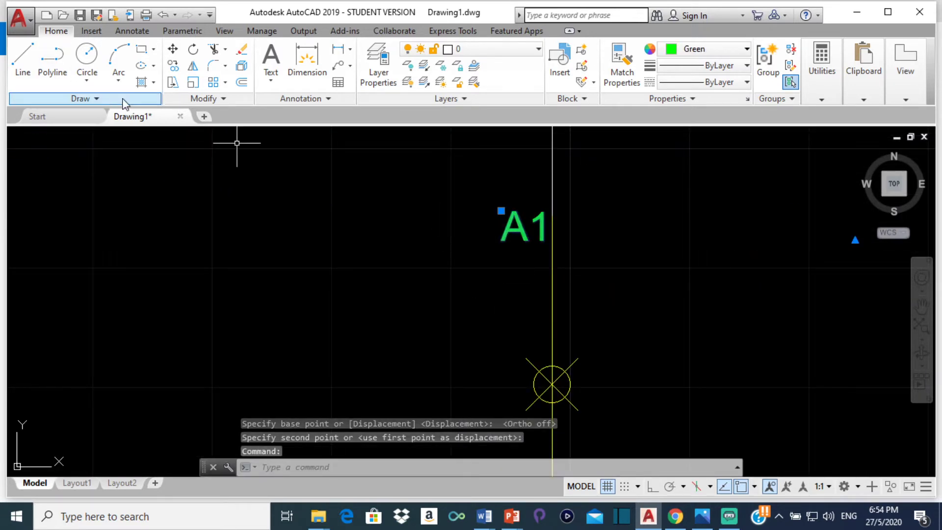
{"action": "key", "text": "Return"}
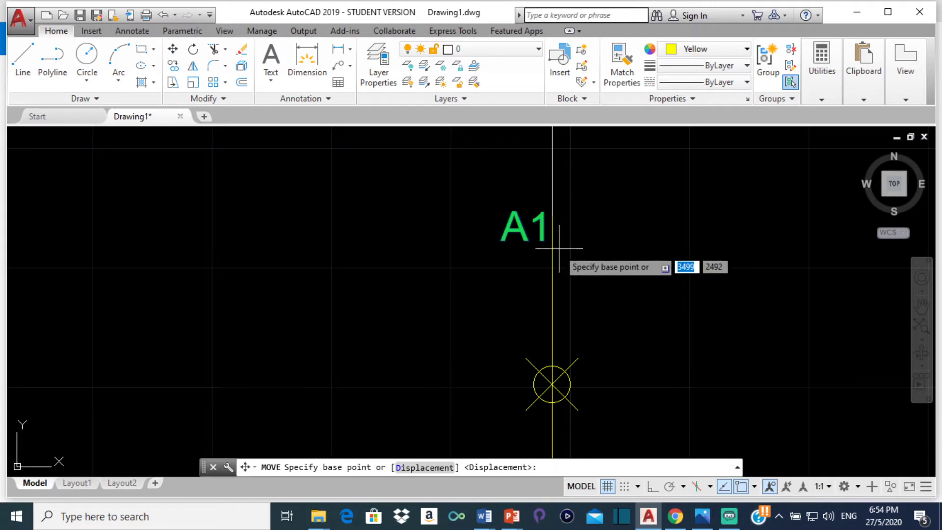
{"action": "left_click", "coordinate": [517, 228]}
{"action": "scroll", "coordinate": [513, 255], "scroll_direction": "down", "scroll_amount": 3}
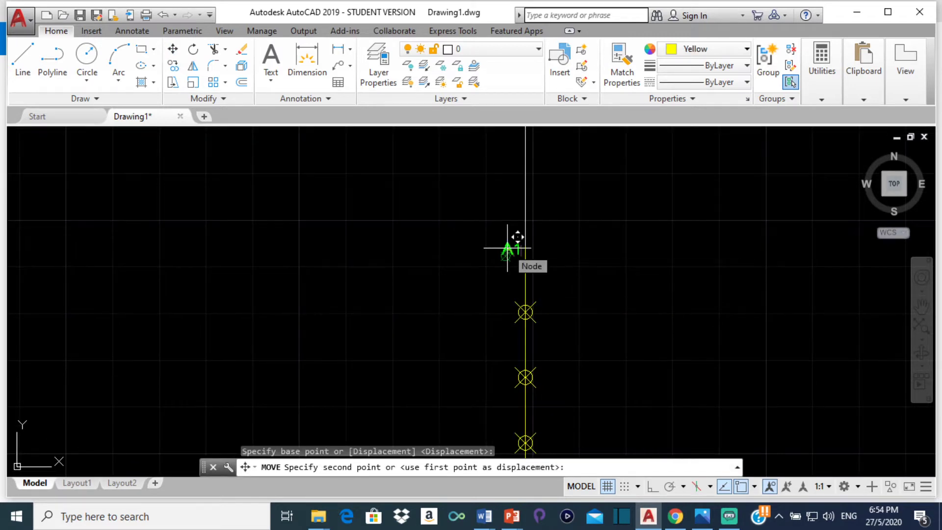
{"action": "left_click", "coordinate": [507, 248]}
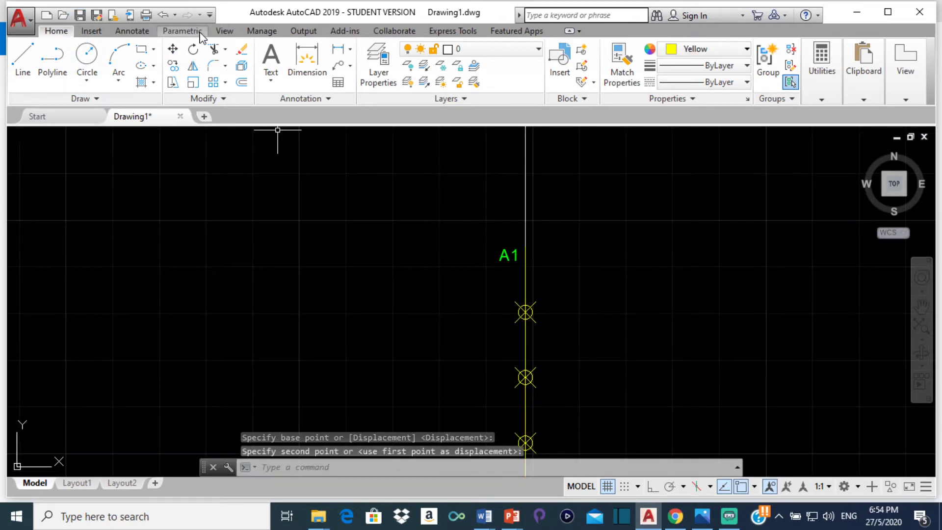
- Copy the A1 label to just left of the uppermost division point on the ladder line
{"action": "left_click", "coordinate": [166, 69]}
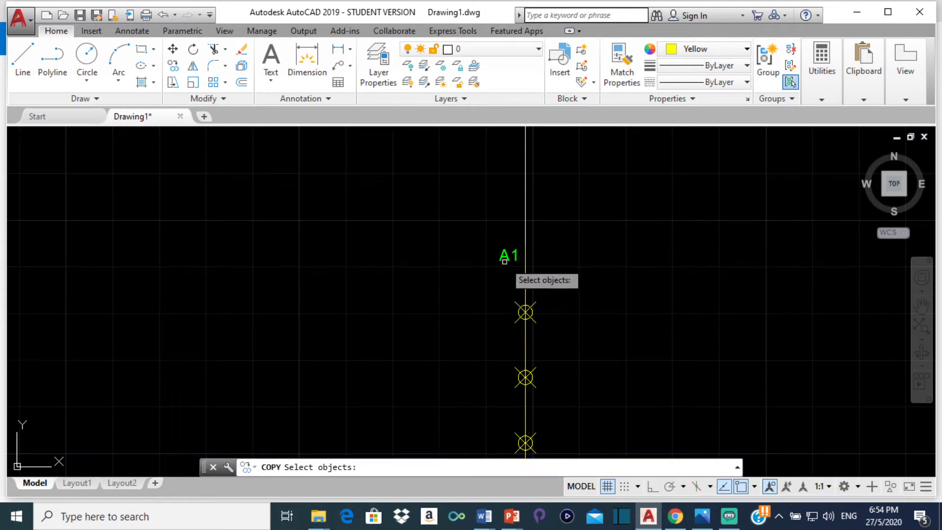
{"action": "left_click", "coordinate": [512, 241]}
{"action": "left_click", "coordinate": [506, 252]}
{"action": "left_click", "coordinate": [508, 255]}
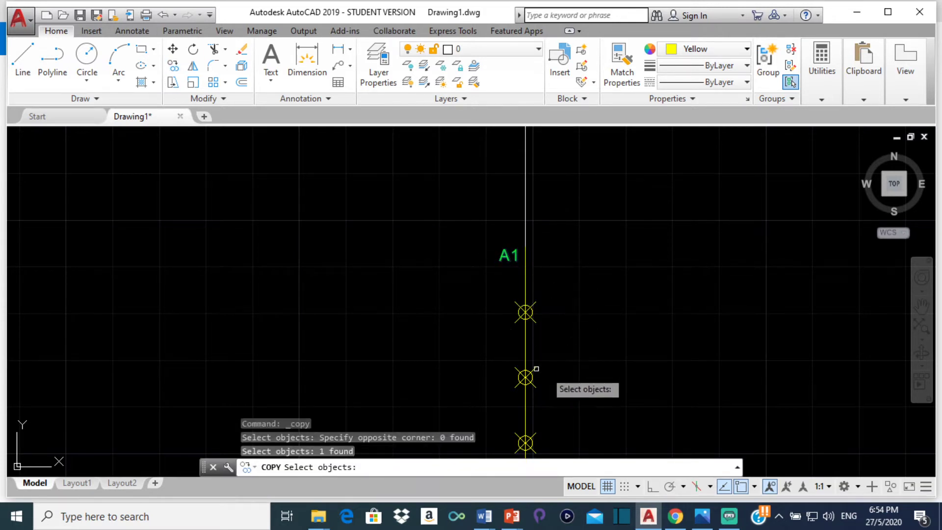
{"action": "key", "text": "Return"}
{"action": "left_click", "coordinate": [507, 258]}
{"action": "scroll", "coordinate": [499, 274], "scroll_direction": "down", "scroll_amount": 5}
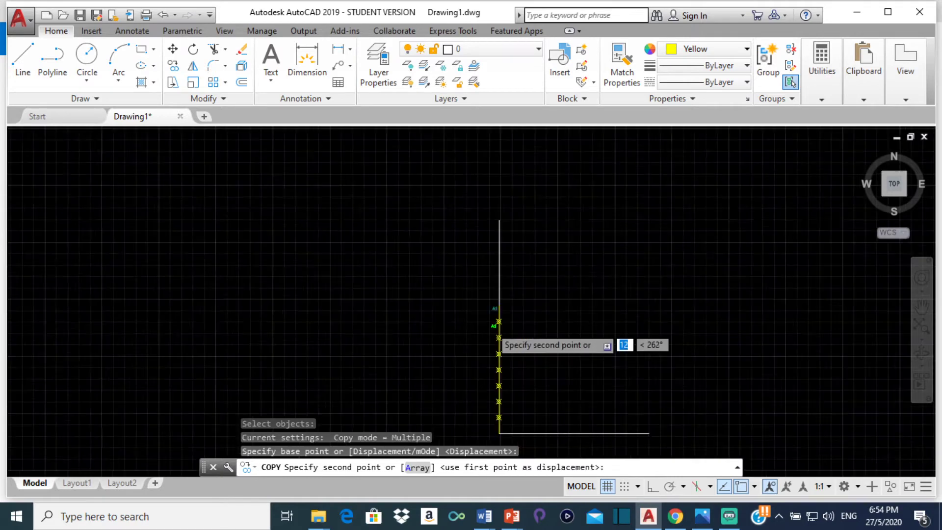
{"action": "scroll", "coordinate": [495, 250], "scroll_direction": "up", "scroll_amount": 5}
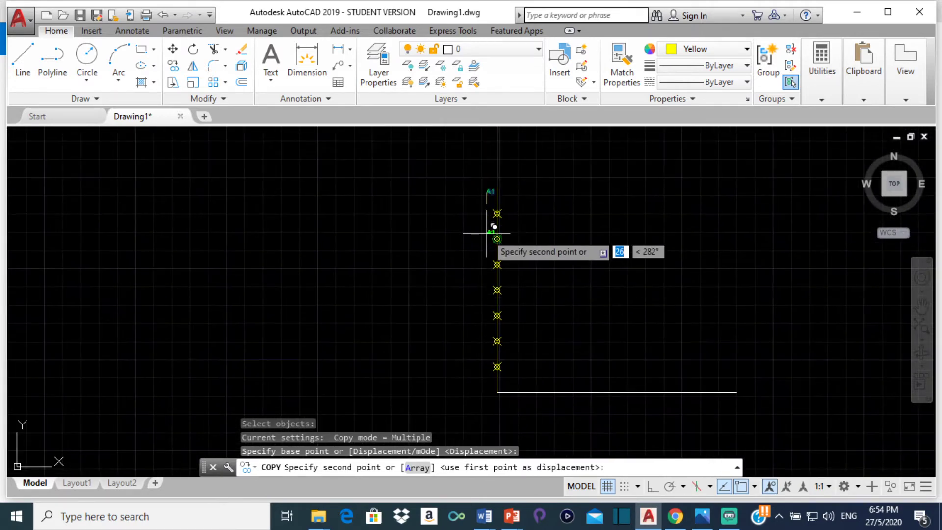
{"action": "left_click", "coordinate": [488, 152]}
- Place another copy of the A1 label just left of the wall-floor corner and change its text to B1
{"action": "scroll", "coordinate": [512, 255], "scroll_direction": "down", "scroll_amount": 4}
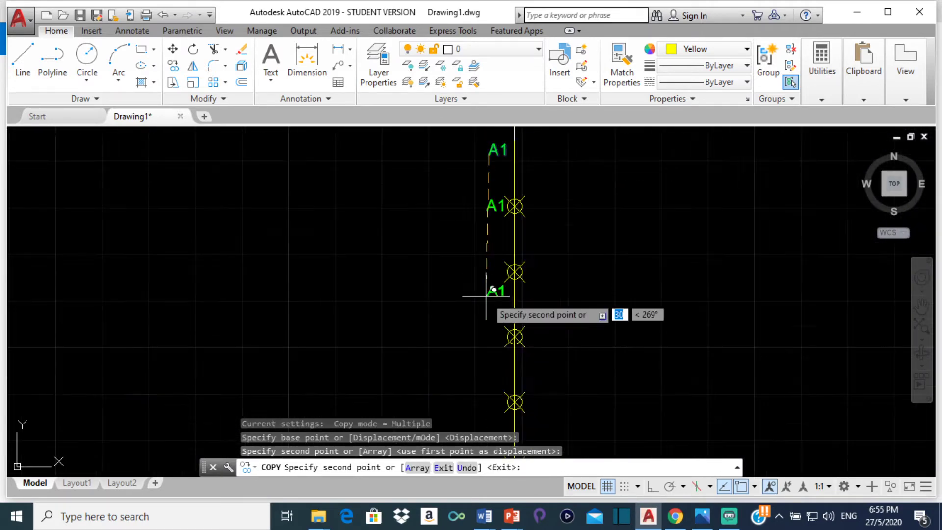
{"action": "scroll", "coordinate": [516, 240], "scroll_direction": "up", "scroll_amount": 5}
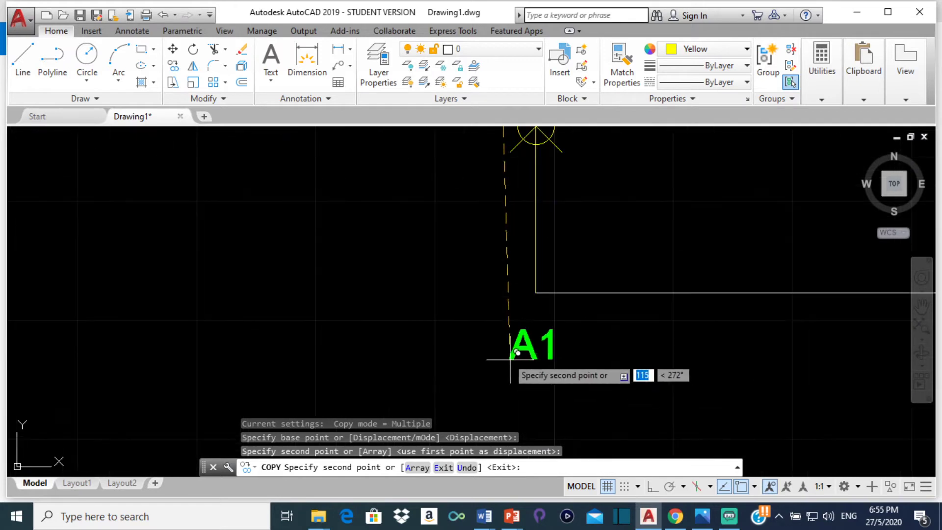
{"action": "left_click", "coordinate": [493, 312]}
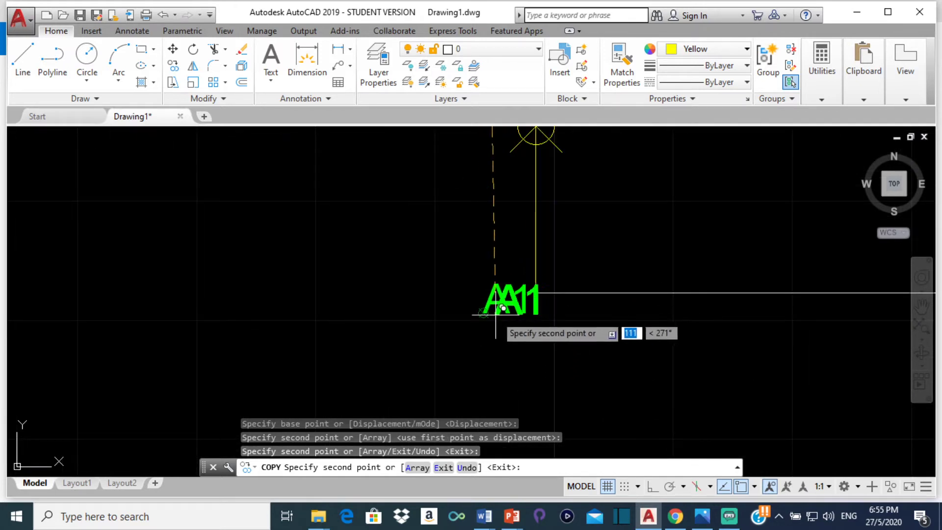
{"action": "key", "text": "Escape"}
{"action": "double_click", "coordinate": [495, 304]}
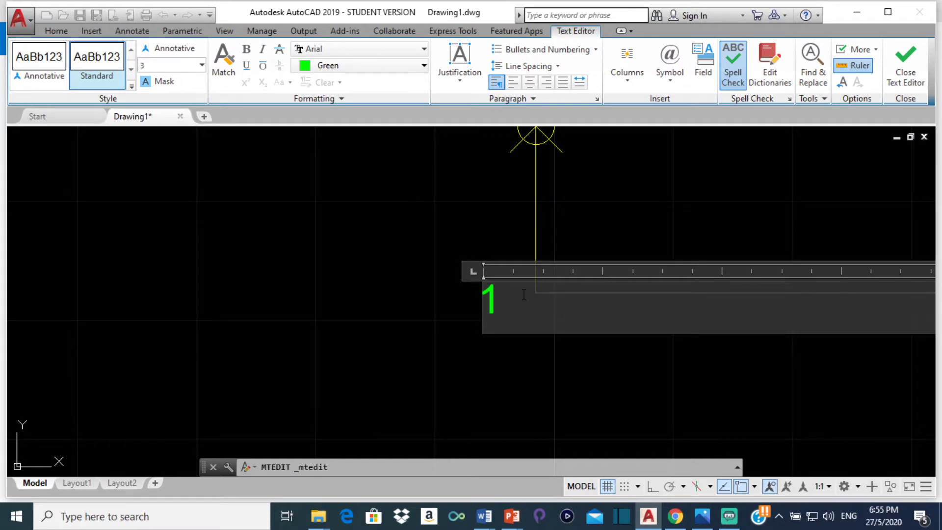
{"action": "left_click", "coordinate": [423, 214]}
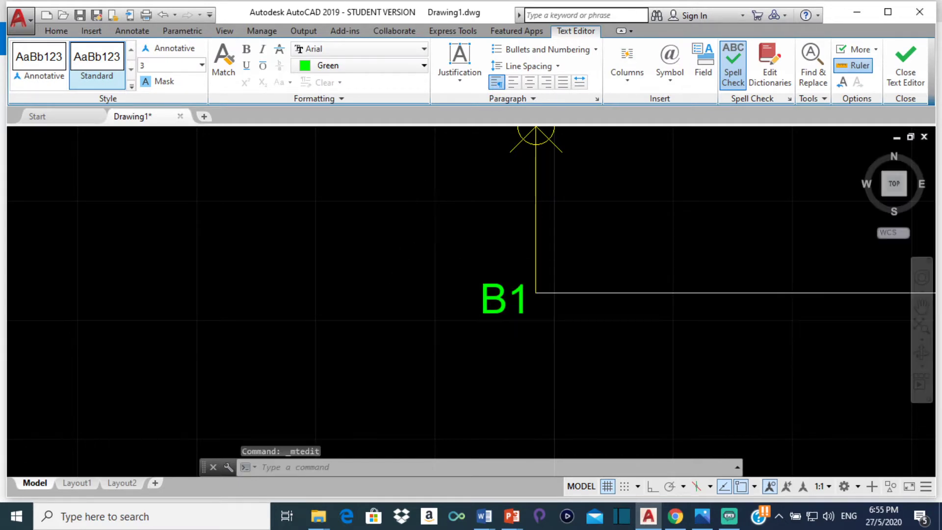
- Change the text of the copied A1 label beside the uppermost division point to A
{"action": "scroll", "coordinate": [498, 197], "scroll_direction": "down", "scroll_amount": 2}
{"action": "scroll", "coordinate": [493, 206], "scroll_direction": "down", "scroll_amount": 2}
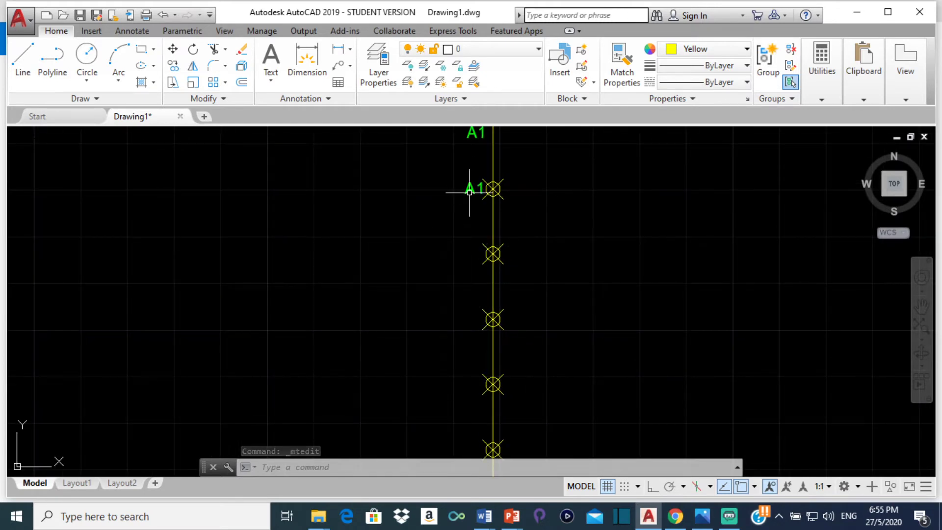
{"action": "double_click", "coordinate": [470, 191]}
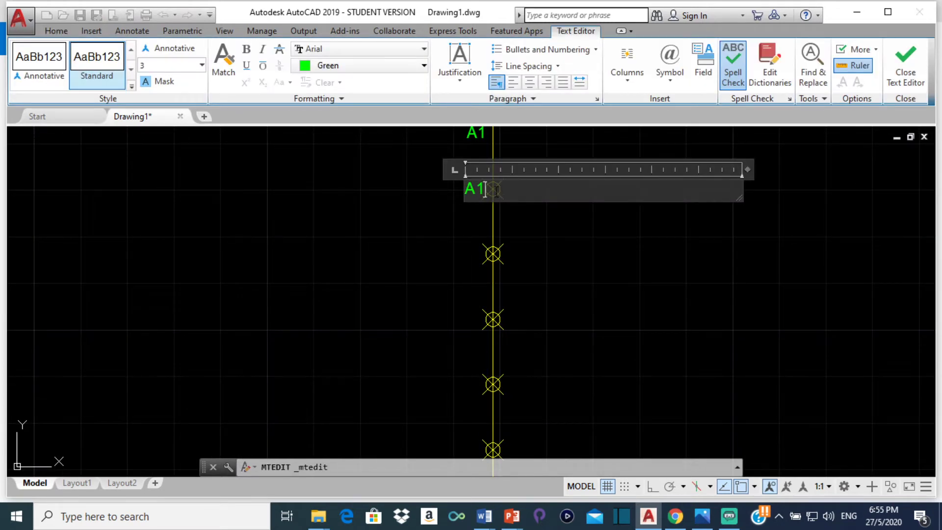
{"action": "left_click", "coordinate": [479, 256]}
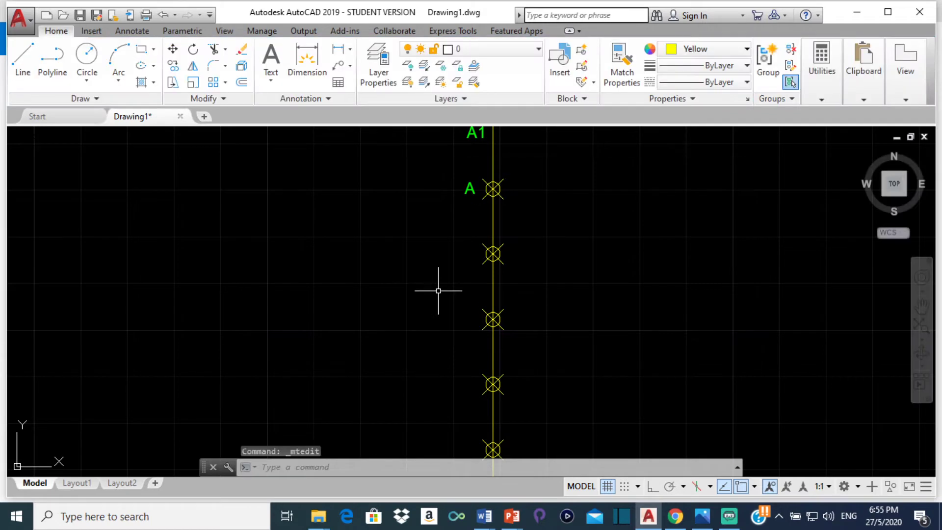
- Check the Example C ladder figure in the reference image, then return to the AutoCAD drawing
{"action": "scroll", "coordinate": [630, 331], "scroll_direction": "down", "scroll_amount": 6}
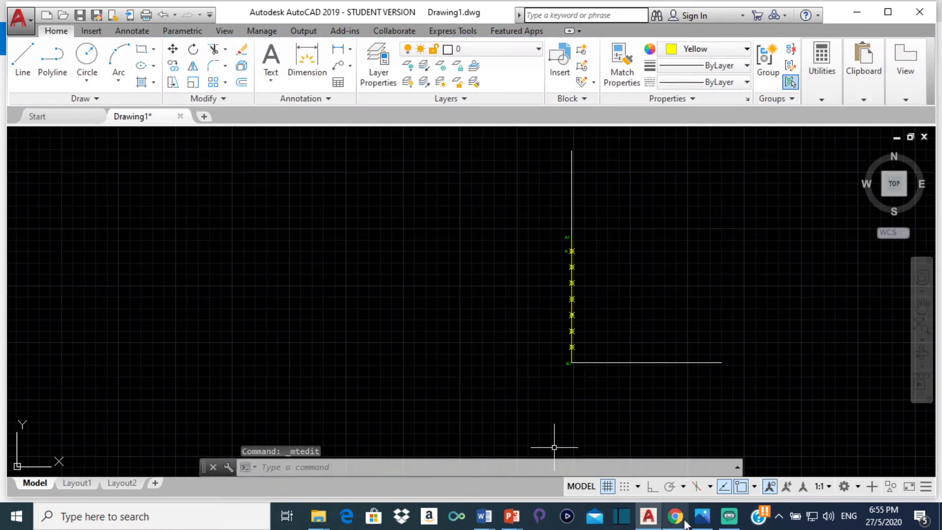
{"action": "key", "text": "alt+Tab"}
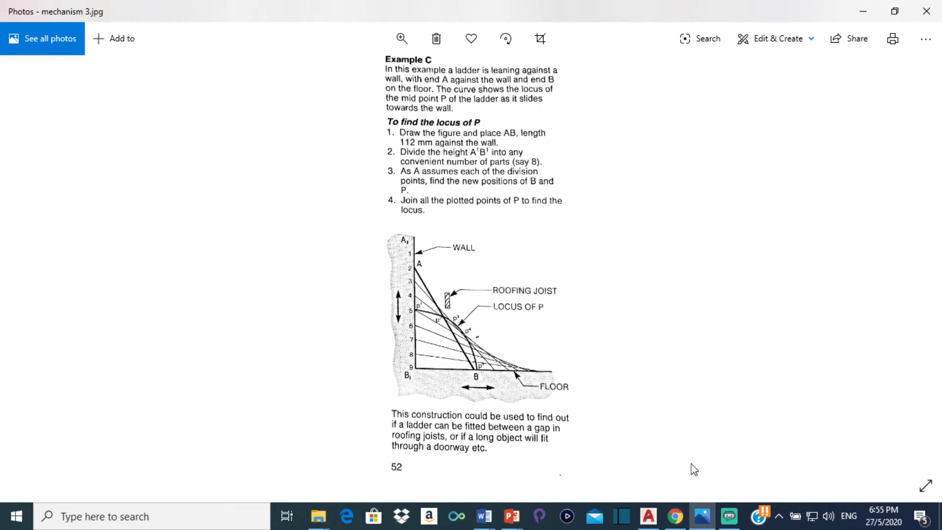
{"action": "left_click", "coordinate": [647, 517]}
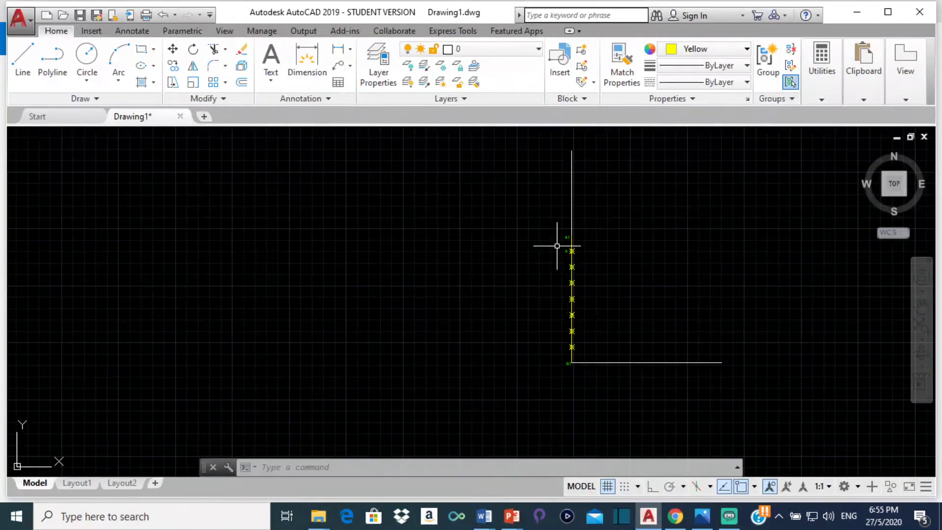
- Draw a circle of radius 112 centred on division point A
{"action": "scroll", "coordinate": [590, 263], "scroll_direction": "up", "scroll_amount": 2}
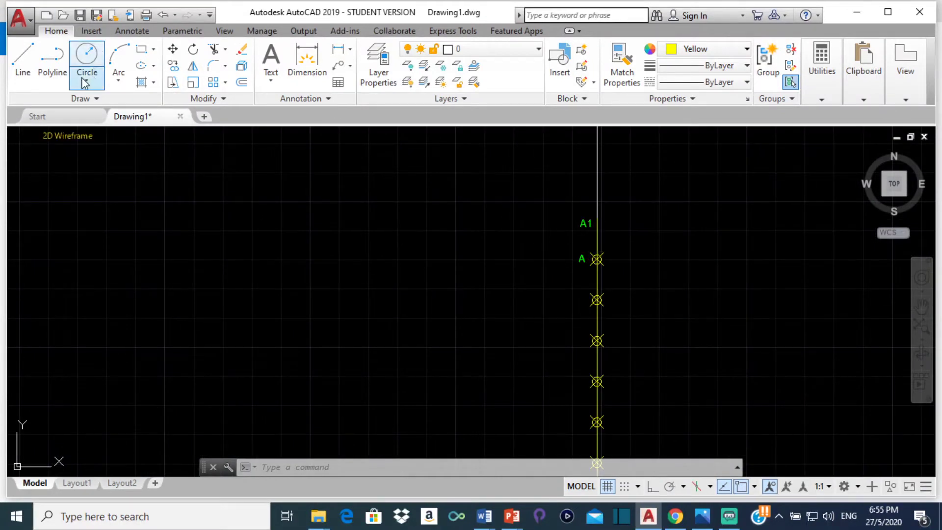
{"action": "left_click", "coordinate": [85, 59]}
{"action": "scroll", "coordinate": [634, 253], "scroll_direction": "up", "scroll_amount": 5}
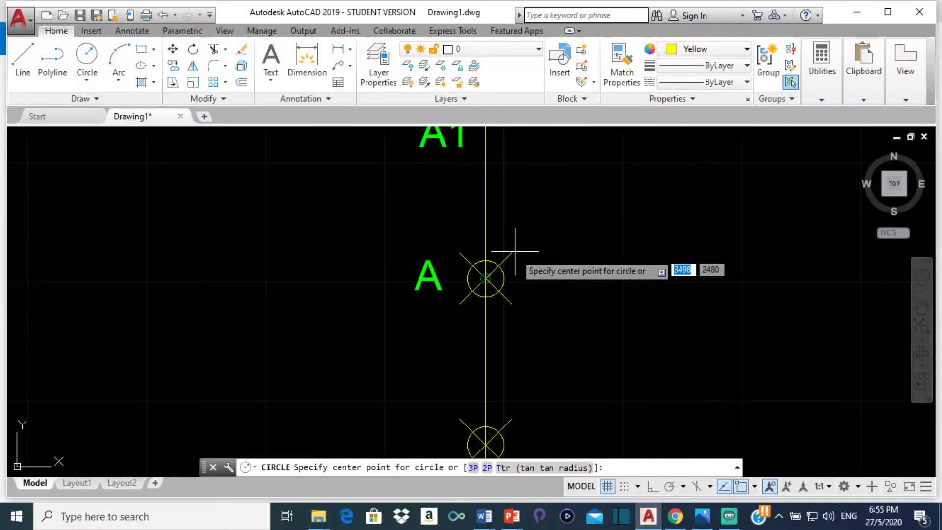
{"action": "left_click", "coordinate": [485, 279]}
{"action": "scroll", "coordinate": [535, 387], "scroll_direction": "down", "scroll_amount": 3}
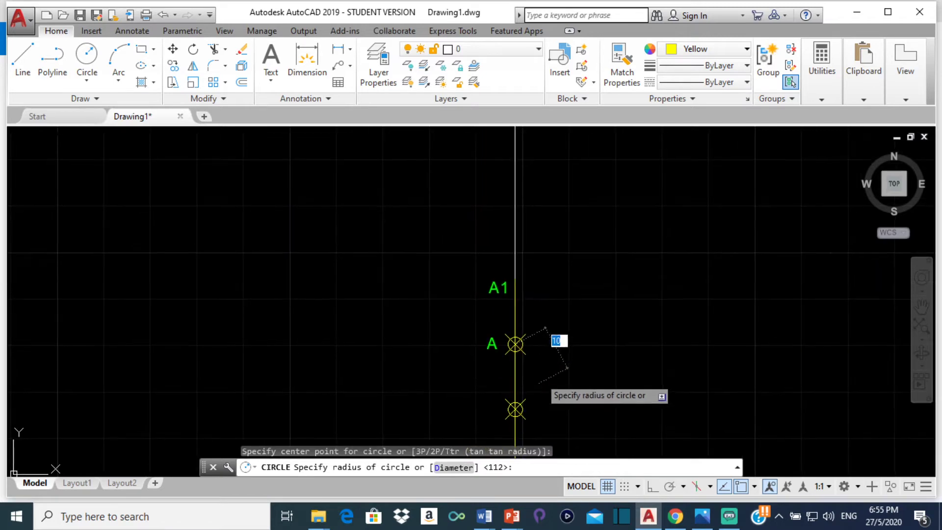
{"action": "scroll", "coordinate": [539, 377], "scroll_direction": "down", "scroll_amount": 3}
{"action": "scroll", "coordinate": [660, 413], "scroll_direction": "up", "scroll_amount": 2}
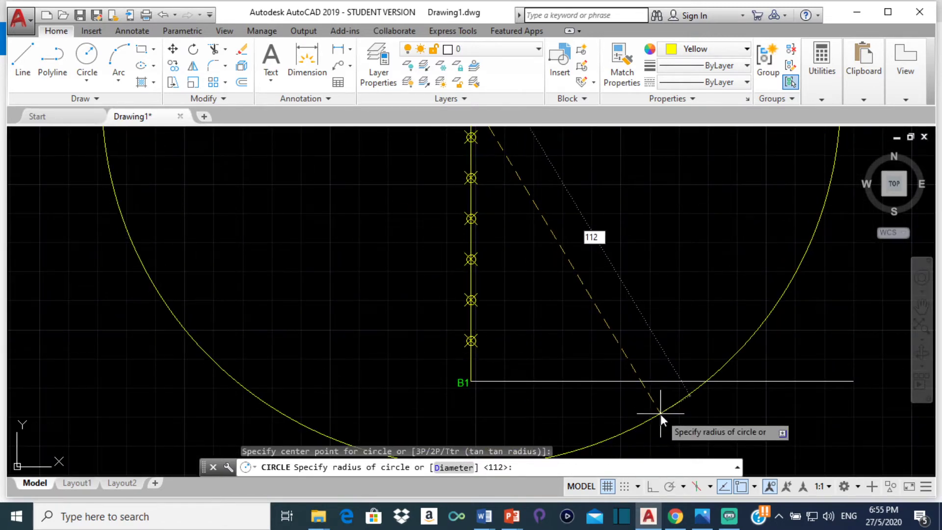
{"action": "type", "text": "112"}
{"action": "key", "text": "Return"}
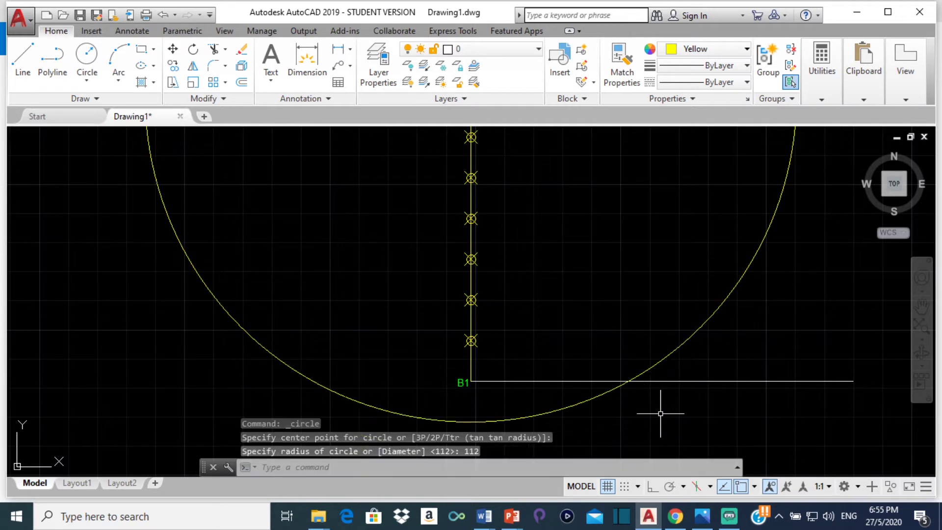
- Draw the first ladder line from point A to where the circle crosses the floor line
{"action": "scroll", "coordinate": [550, 197], "scroll_direction": "down", "scroll_amount": 2}
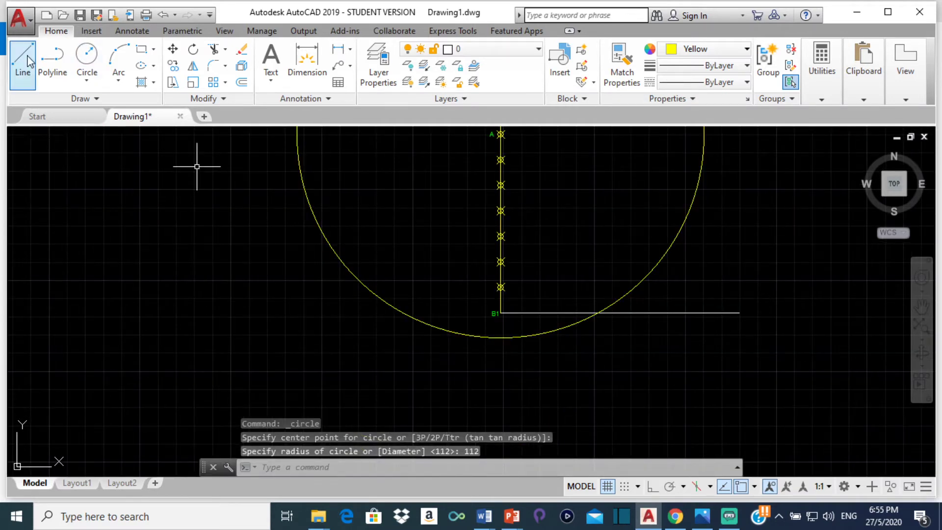
{"action": "left_click", "coordinate": [22, 63]}
{"action": "scroll", "coordinate": [412, 329], "scroll_direction": "up", "scroll_amount": 5}
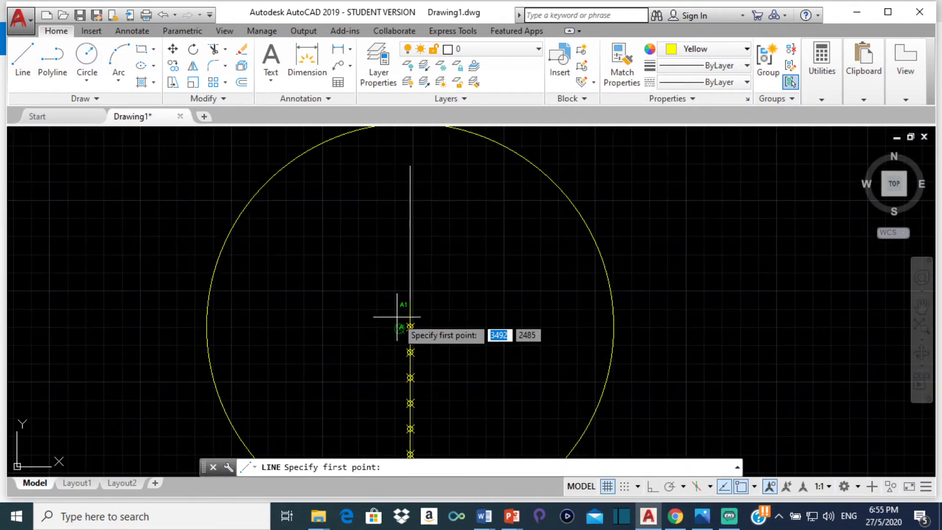
{"action": "scroll", "coordinate": [419, 343], "scroll_direction": "up", "scroll_amount": 6}
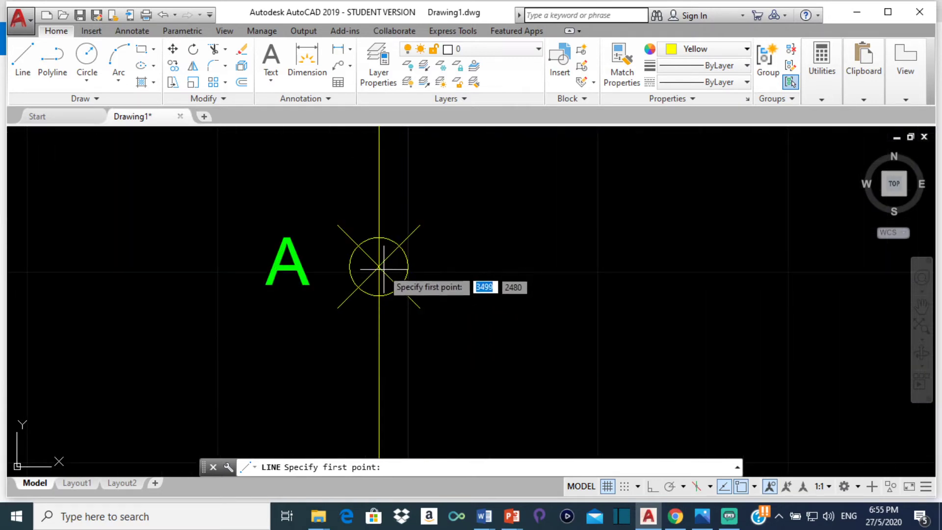
{"action": "left_click", "coordinate": [378, 266]}
{"action": "scroll", "coordinate": [539, 373], "scroll_direction": "up", "scroll_amount": 8}
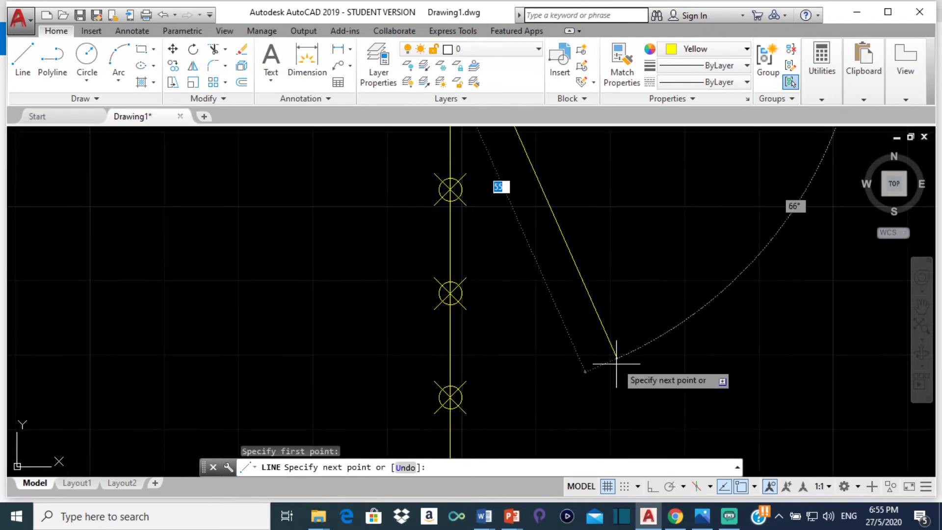
{"action": "scroll", "coordinate": [562, 354], "scroll_direction": "down", "scroll_amount": 5}
{"action": "middle_click_drag", "start_coordinate": [562, 354], "coordinate": [452, 147]}
{"action": "scroll", "coordinate": [513, 192], "scroll_direction": "down", "scroll_amount": 1}
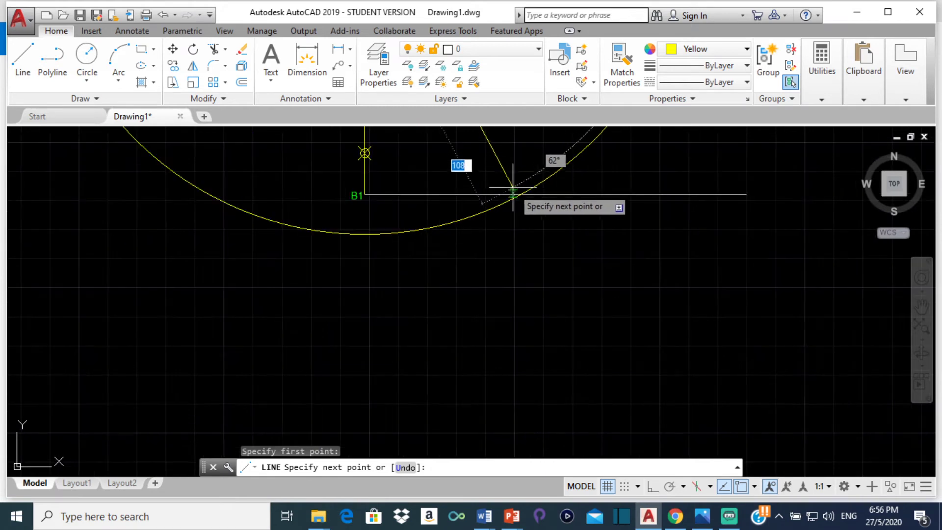
{"action": "scroll", "coordinate": [521, 194], "scroll_direction": "up", "scroll_amount": 4}
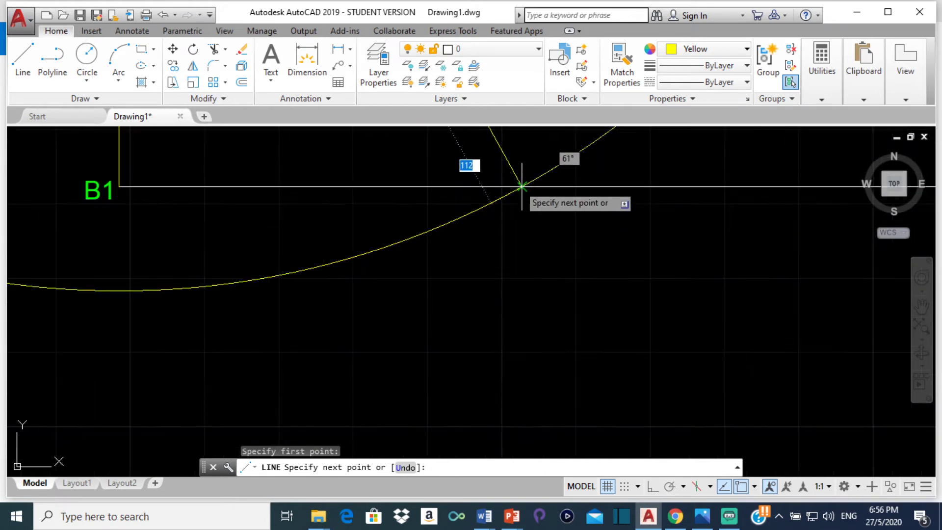
{"action": "left_click", "coordinate": [521, 187]}
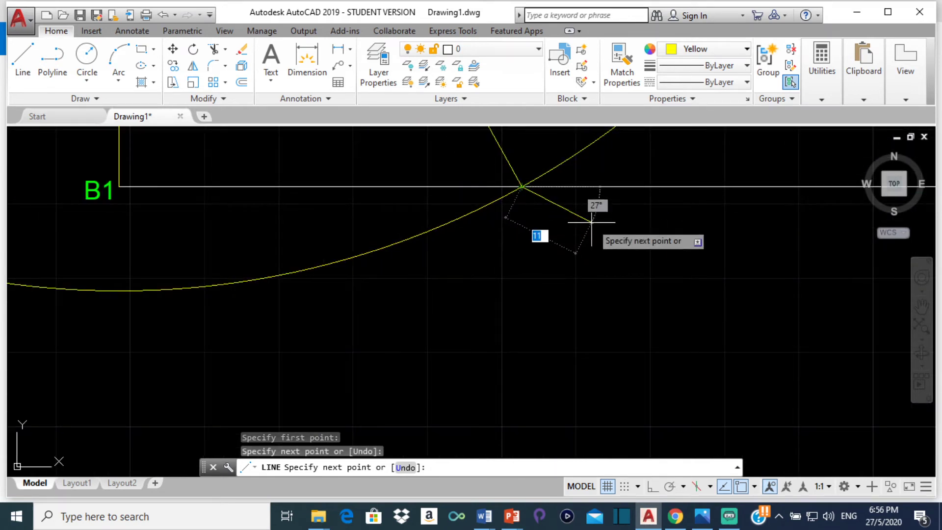
{"action": "key", "text": "Return"}
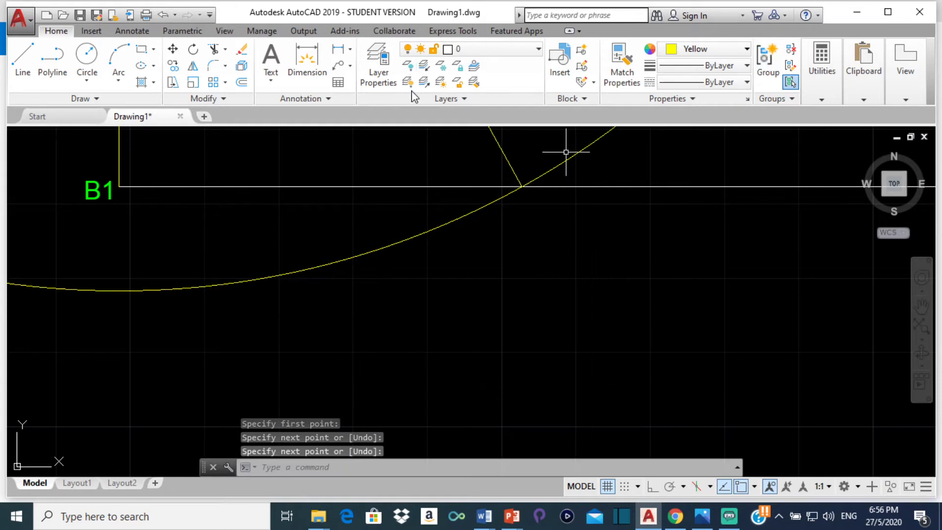
- Move the circle's centre from A to the second division point and draw a ladder line from there to the circle-floor intersection
{"action": "scroll", "coordinate": [530, 218], "scroll_direction": "down", "scroll_amount": 6}
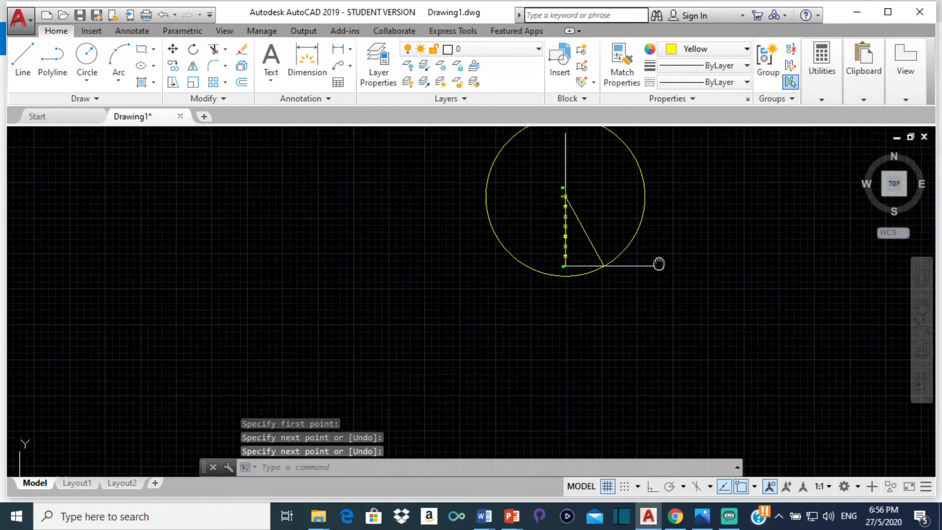
{"action": "left_click", "coordinate": [598, 242]}
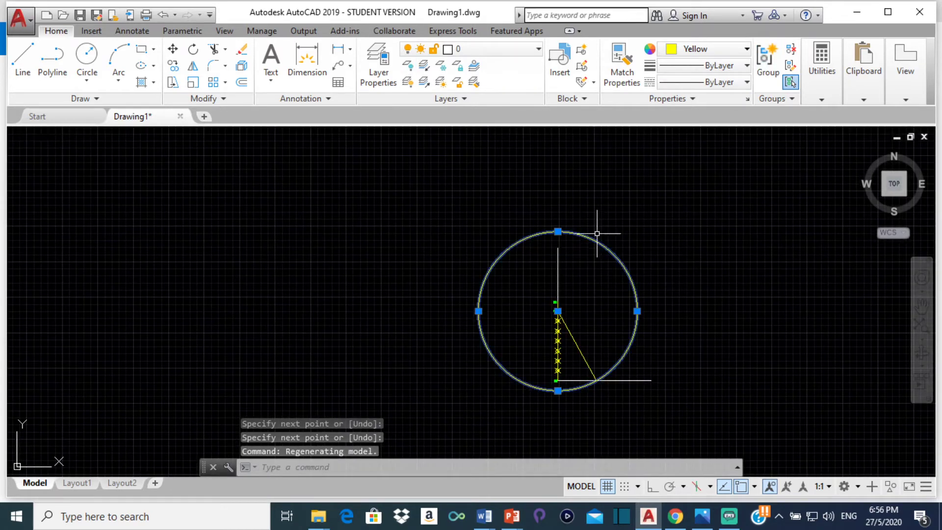
{"action": "left_click", "coordinate": [169, 52]}
{"action": "scroll", "coordinate": [565, 319], "scroll_direction": "up", "scroll_amount": 6}
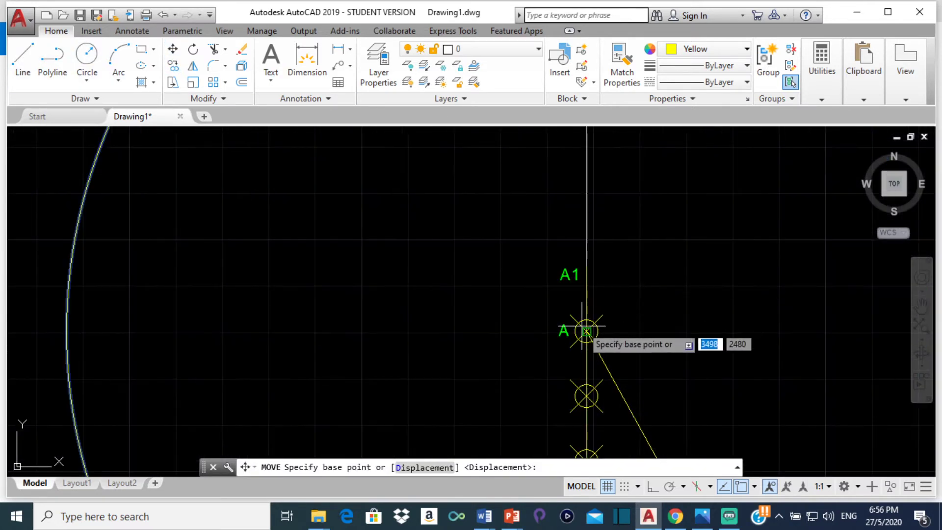
{"action": "scroll", "coordinate": [584, 328], "scroll_direction": "up", "scroll_amount": 2}
{"action": "left_click", "coordinate": [589, 335]}
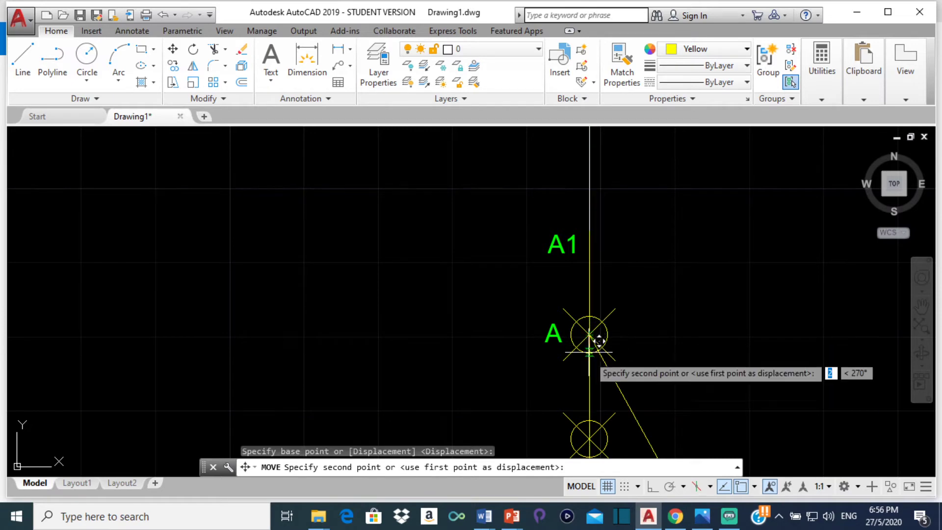
{"action": "scroll", "coordinate": [588, 372], "scroll_direction": "down", "scroll_amount": 2}
{"action": "middle_click_drag", "start_coordinate": [588, 372], "coordinate": [583, 368]}
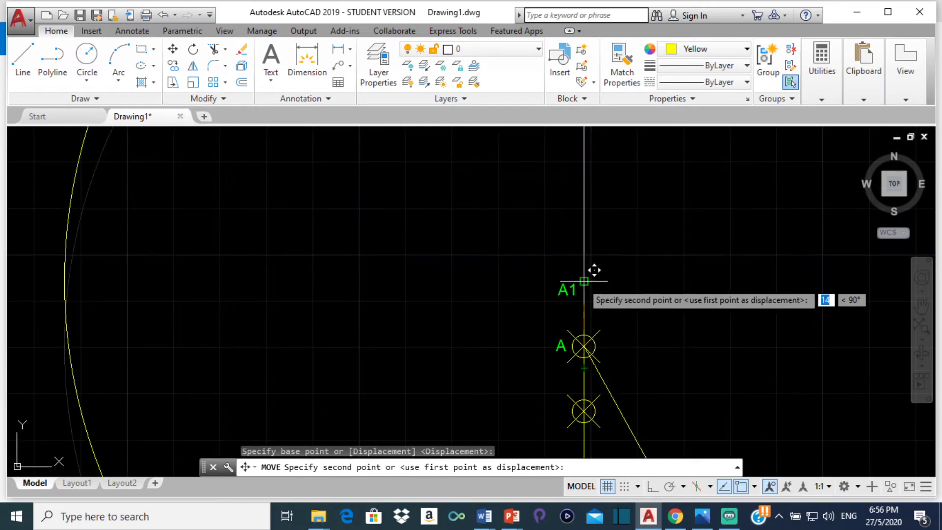
{"action": "scroll", "coordinate": [593, 286], "scroll_direction": "down", "scroll_amount": 2}
{"action": "middle_click_drag", "start_coordinate": [593, 286], "coordinate": [578, 284]}
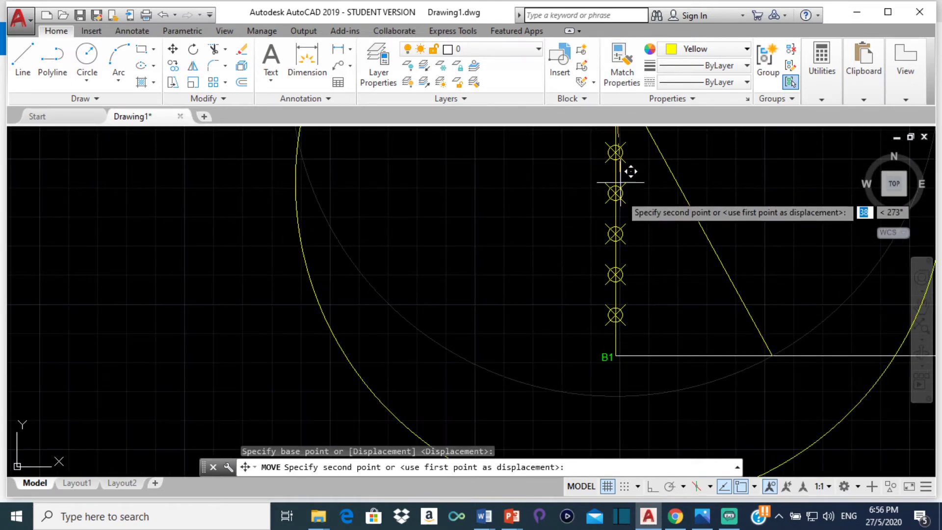
{"action": "middle_click_drag", "start_coordinate": [625, 194], "coordinate": [611, 332]}
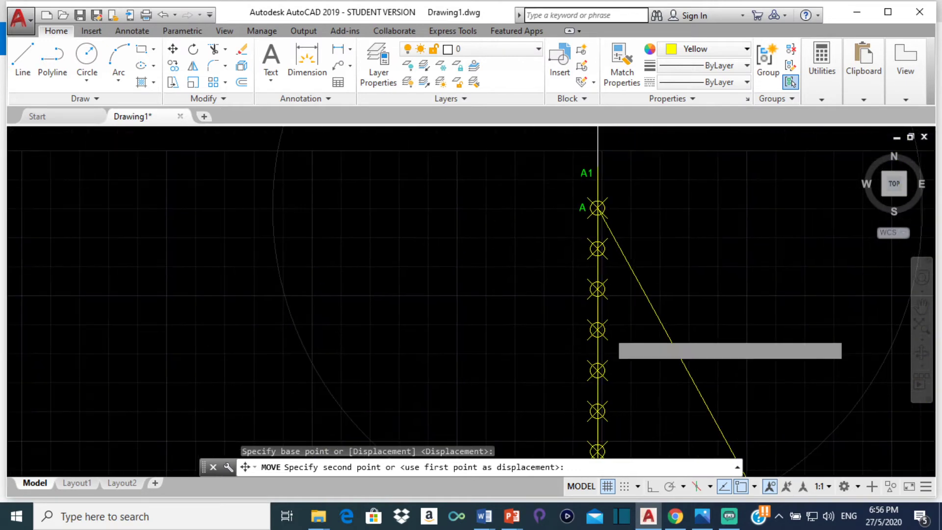
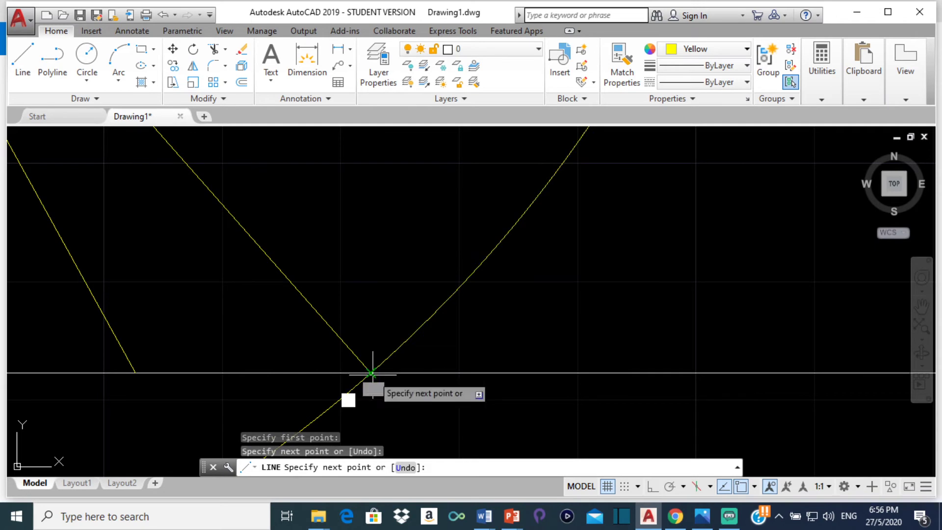
{"action": "key", "text": "Return"}
- Move the circle from the second division point so its centre sits on the third division point
{"action": "scroll", "coordinate": [562, 252], "scroll_direction": "down", "scroll_amount": 3}
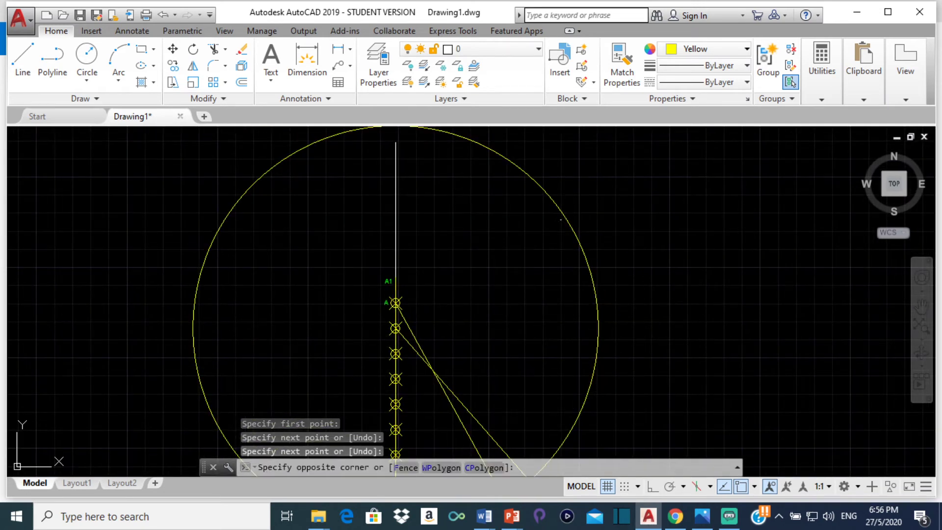
{"action": "left_click", "coordinate": [555, 207]}
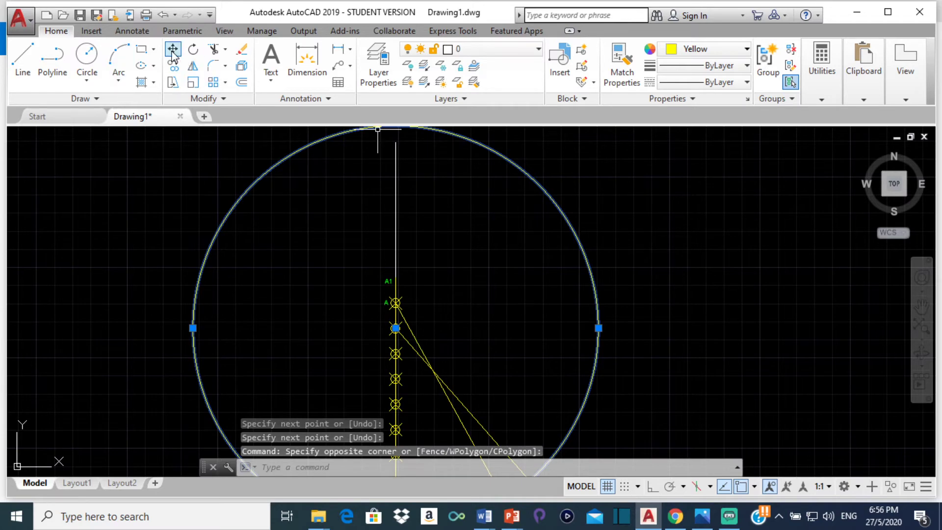
{"action": "type", "text": "m"}
{"action": "key", "text": "Return"}
{"action": "scroll", "coordinate": [395, 307], "scroll_direction": "up", "scroll_amount": 8}
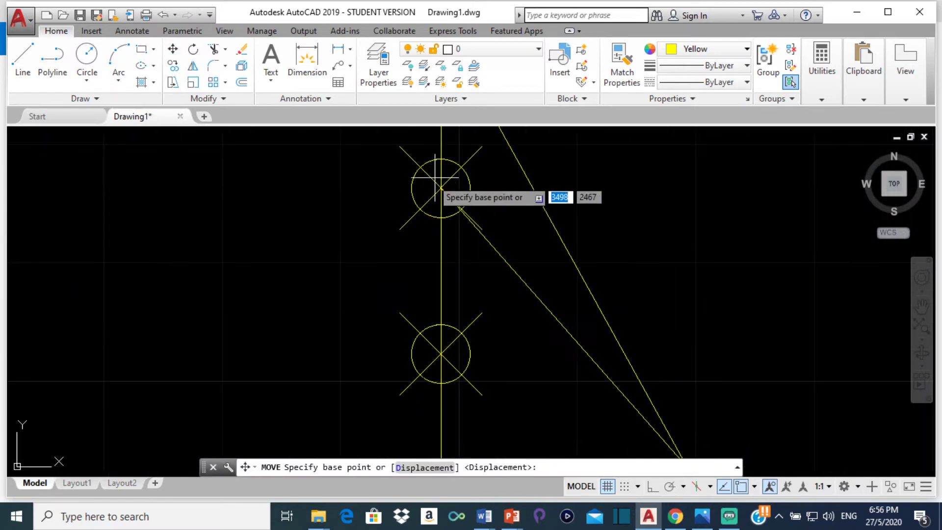
{"action": "left_click", "coordinate": [444, 188]}
{"action": "scroll", "coordinate": [478, 245], "scroll_direction": "down", "scroll_amount": 5}
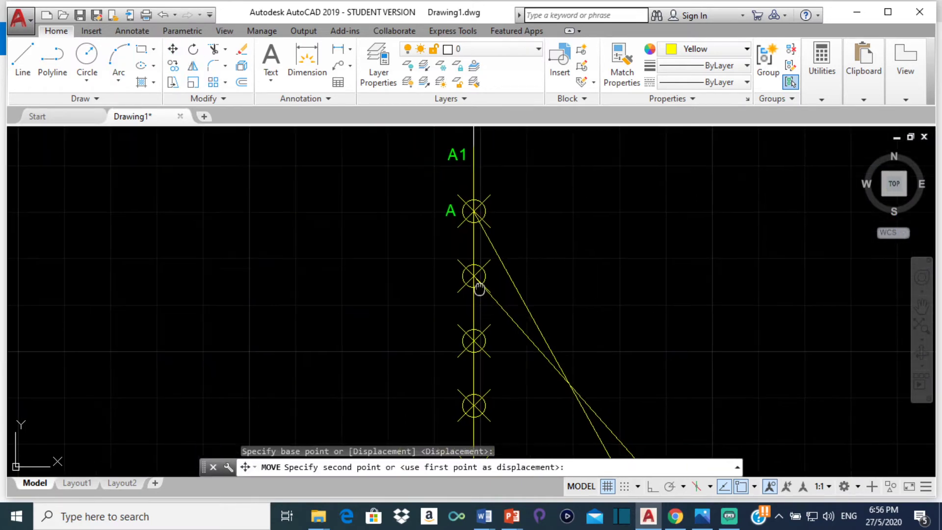
{"action": "left_click", "coordinate": [462, 251]}
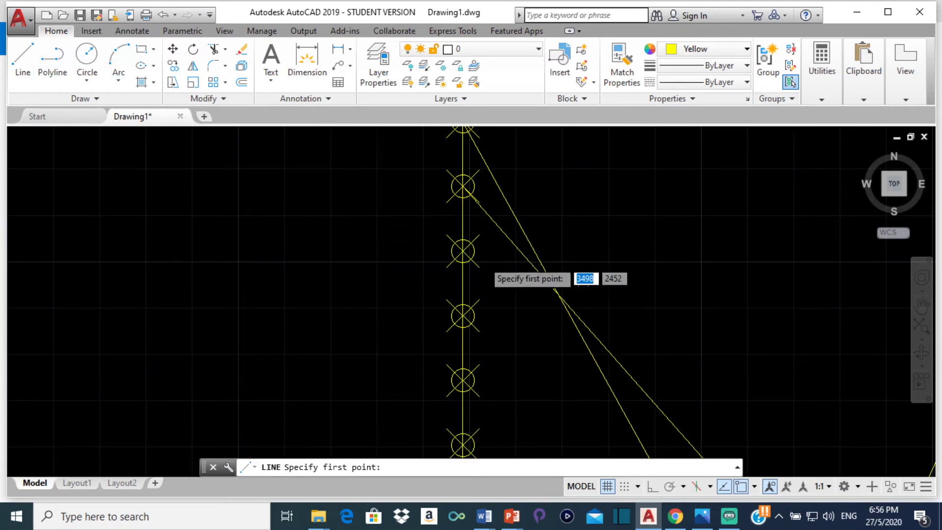
- Draw the third ladder line from the third division point to where the moved circle crosses the floor line
{"action": "scroll", "coordinate": [490, 270], "scroll_direction": "up", "scroll_amount": 4}
{"action": "left_click", "coordinate": [431, 236]}
{"action": "scroll", "coordinate": [563, 256], "scroll_direction": "down", "scroll_amount": 5}
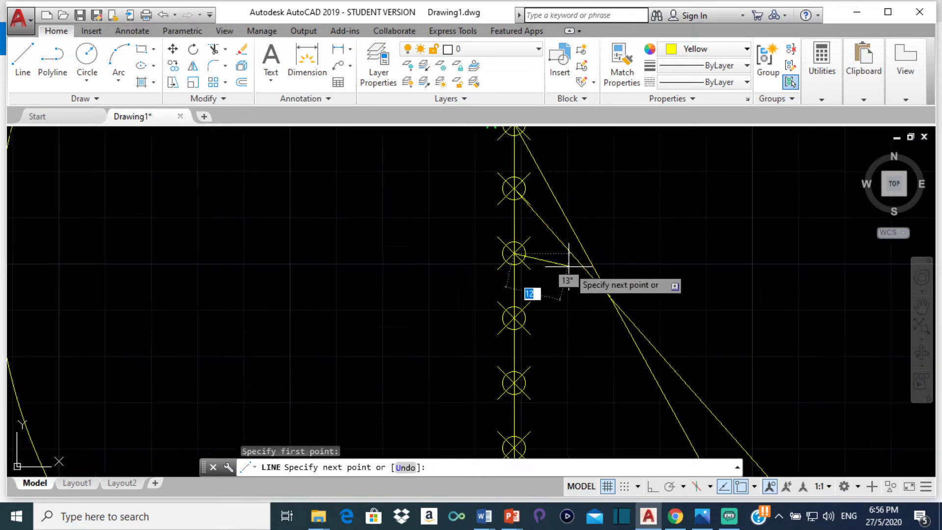
{"action": "scroll", "coordinate": [540, 295], "scroll_direction": "up", "scroll_amount": 4}
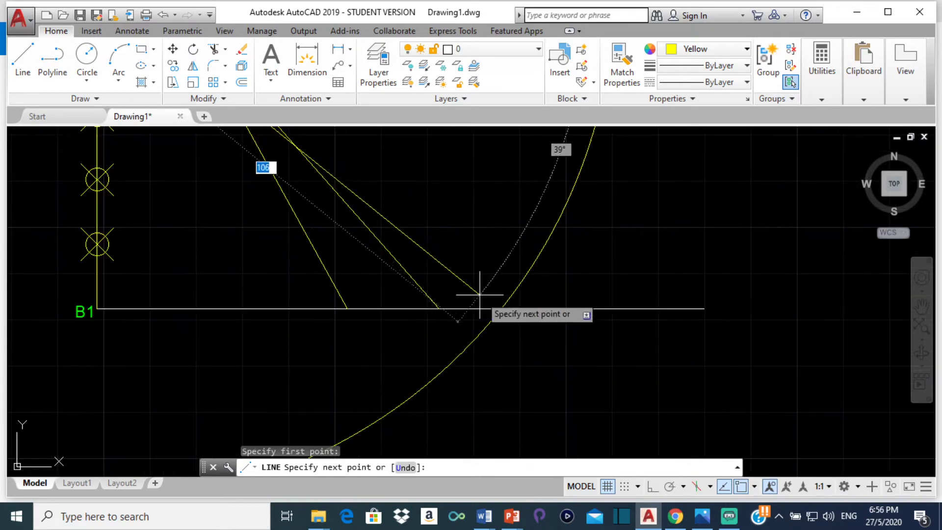
{"action": "left_click", "coordinate": [501, 309]}
{"action": "key", "text": "Return"}
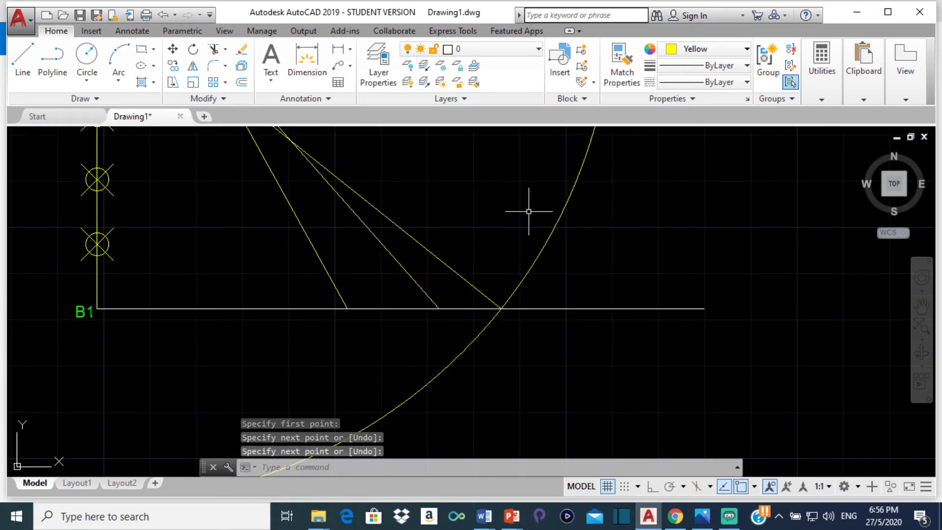
- Move the circle so its centre shifts from the third to the fourth division point on the wall
{"action": "scroll", "coordinate": [534, 210], "scroll_direction": "down", "scroll_amount": 5}
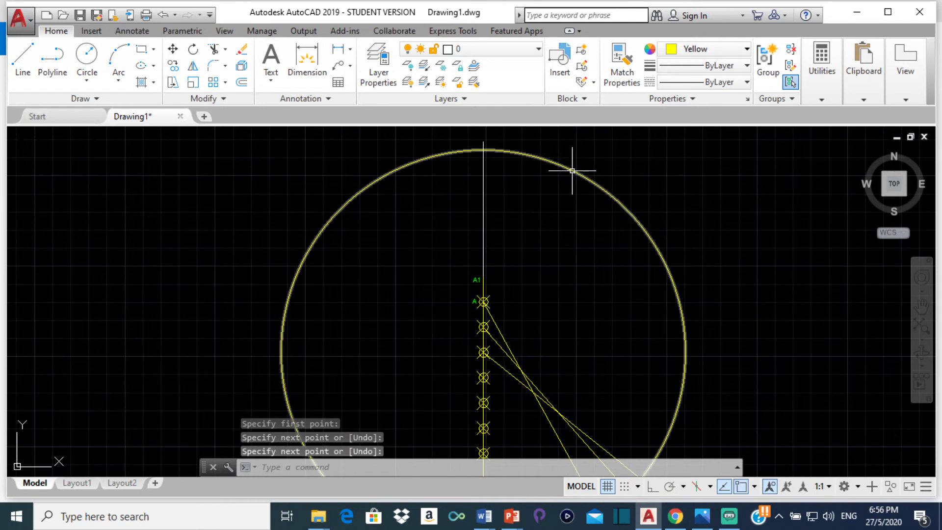
{"action": "left_click", "coordinate": [574, 174]}
{"action": "left_click", "coordinate": [173, 50]}
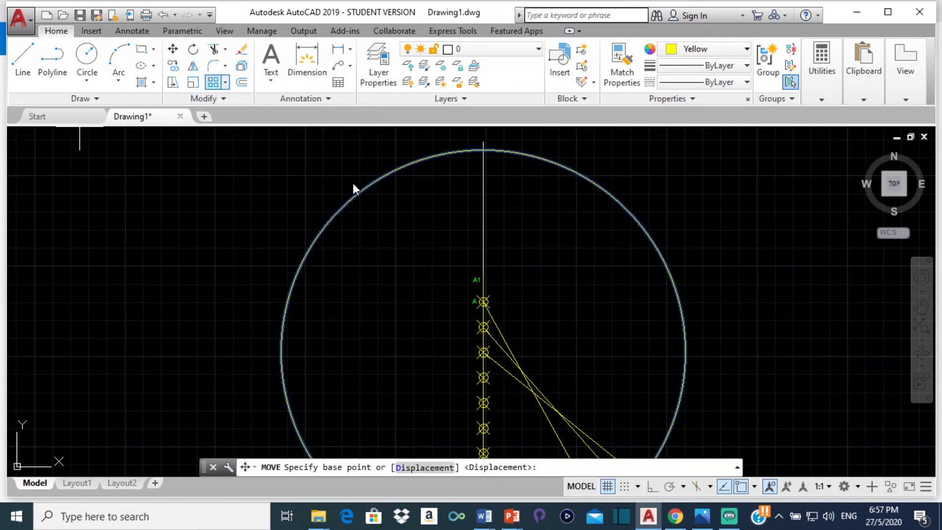
{"action": "scroll", "coordinate": [471, 309], "scroll_direction": "up", "scroll_amount": 4}
{"action": "scroll", "coordinate": [468, 253], "scroll_direction": "up", "scroll_amount": 2}
{"action": "scroll", "coordinate": [387, 321], "scroll_direction": "up", "scroll_amount": 4}
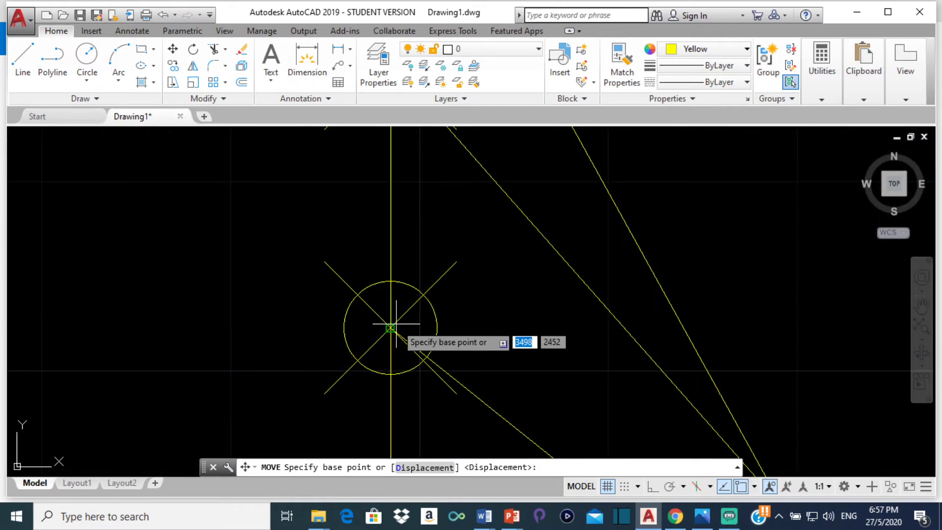
{"action": "left_click", "coordinate": [396, 324]}
{"action": "scroll", "coordinate": [399, 312], "scroll_direction": "down", "scroll_amount": 3}
{"action": "scroll", "coordinate": [401, 306], "scroll_direction": "up", "scroll_amount": 2}
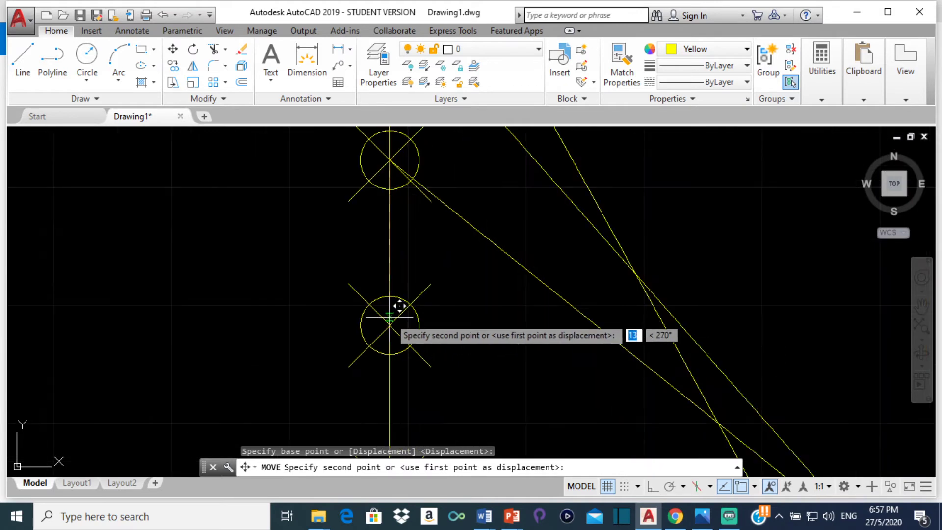
{"action": "left_click", "coordinate": [400, 315]}
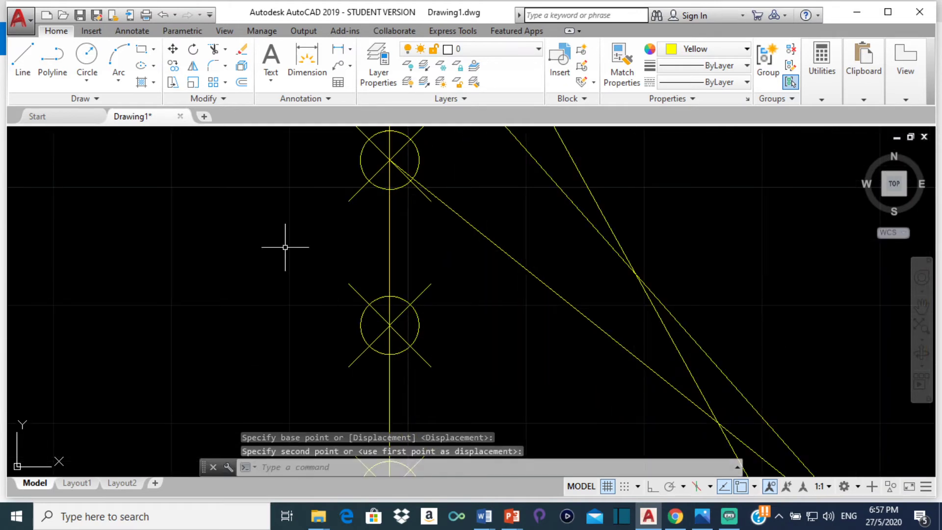
- Draw the fourth ladder line from the fourth division point to where the circle crosses the floor line
{"action": "left_click", "coordinate": [22, 50]}
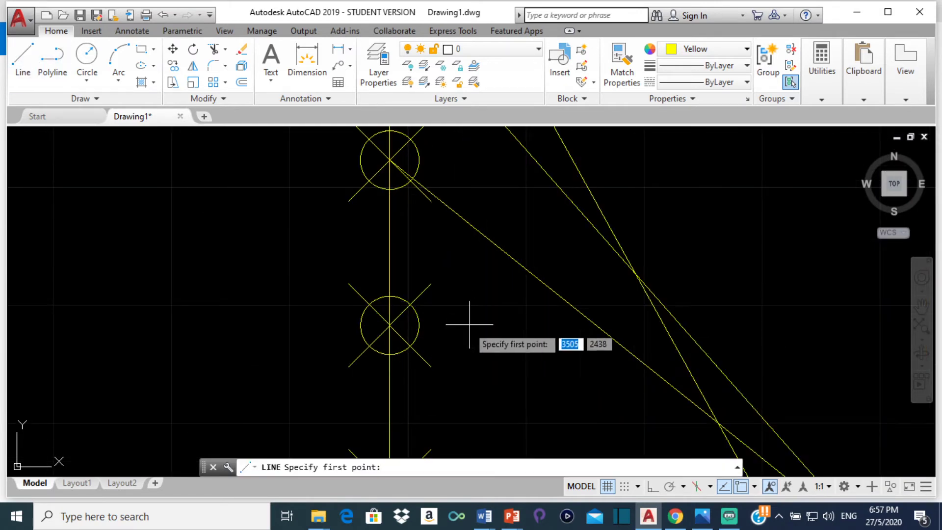
{"action": "left_click", "coordinate": [390, 325]}
{"action": "scroll", "coordinate": [631, 378], "scroll_direction": "down", "scroll_amount": 9}
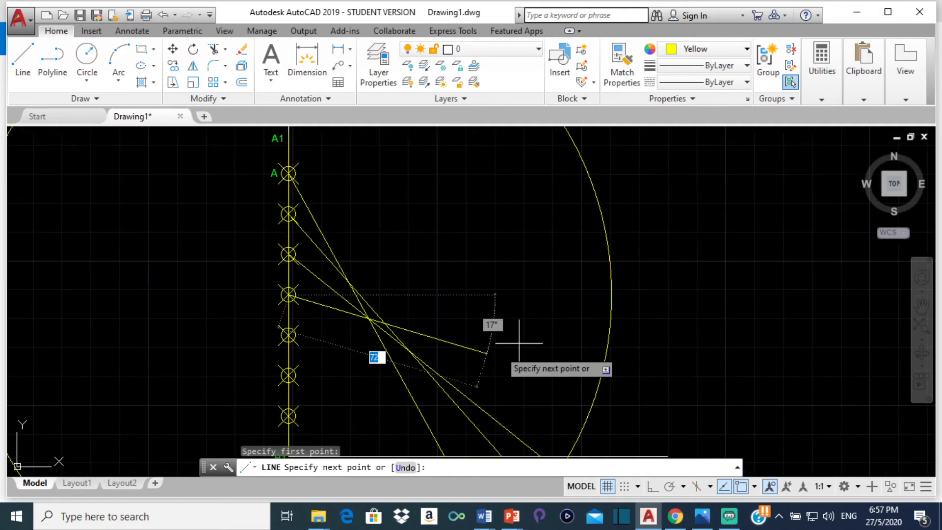
{"action": "scroll", "coordinate": [456, 275], "scroll_direction": "up", "scroll_amount": 1}
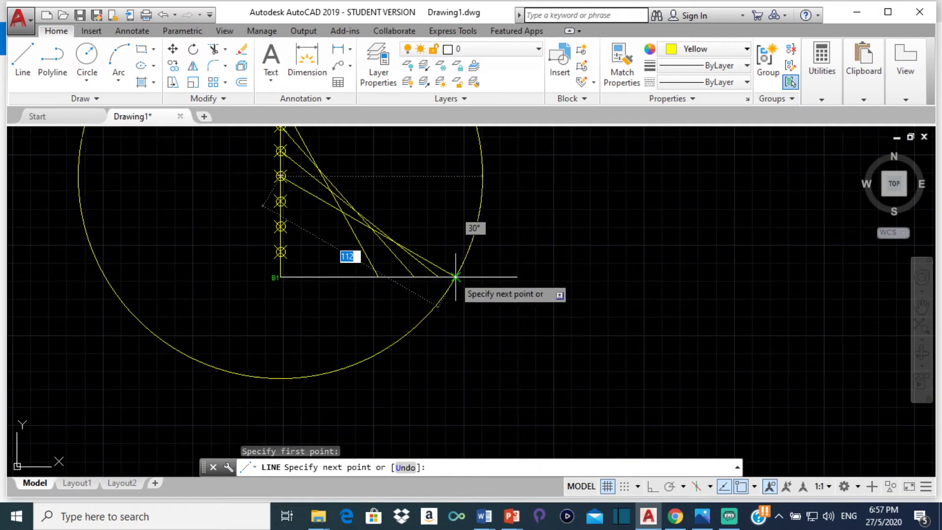
{"action": "left_click", "coordinate": [456, 277]}
{"action": "scroll", "coordinate": [458, 205], "scroll_direction": "down", "scroll_amount": 4}
{"action": "key", "text": "Return"}
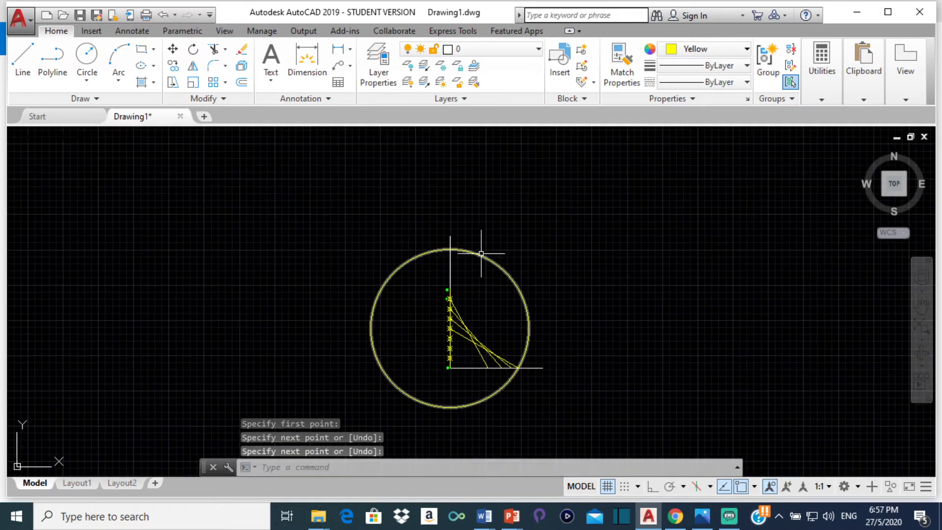
- Move the circle's centre from the fourth division point down to the fifth division point
{"action": "left_click", "coordinate": [483, 255]}
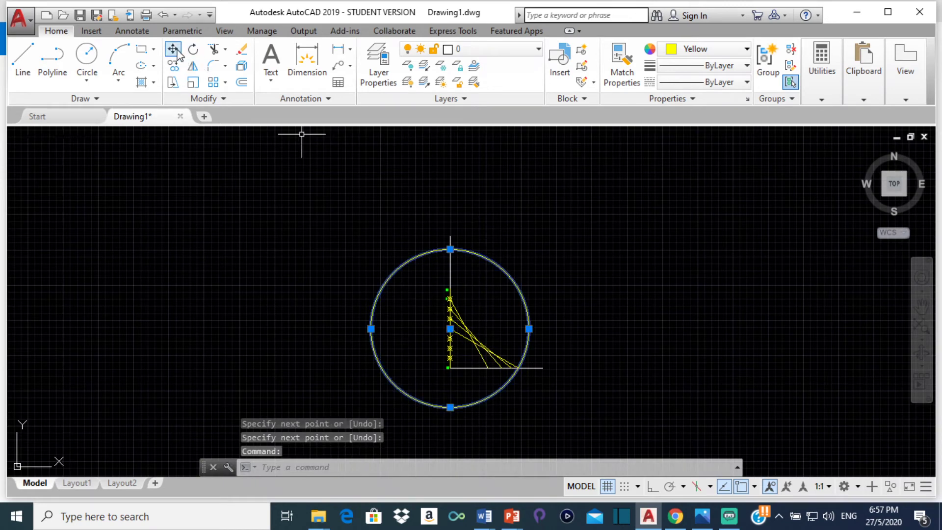
{"action": "left_click", "coordinate": [173, 49]}
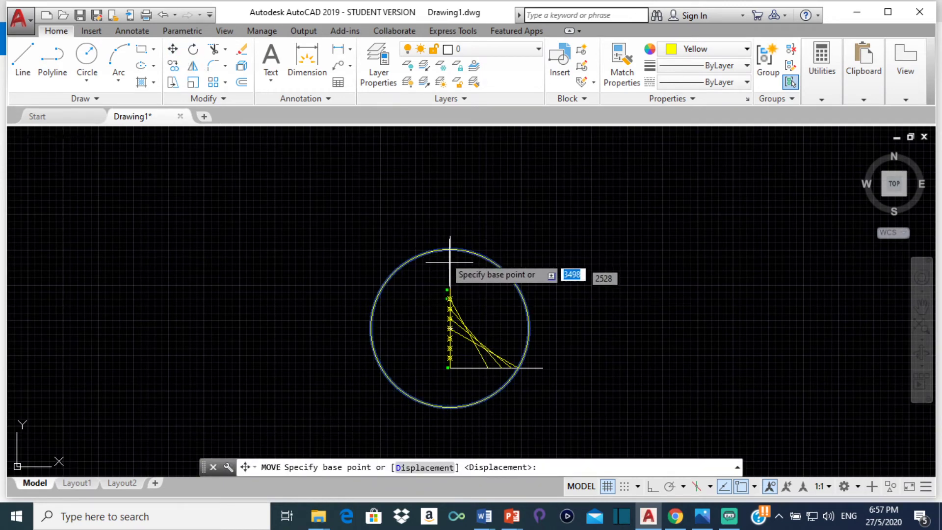
{"action": "scroll", "coordinate": [441, 269], "scroll_direction": "up", "scroll_amount": 3}
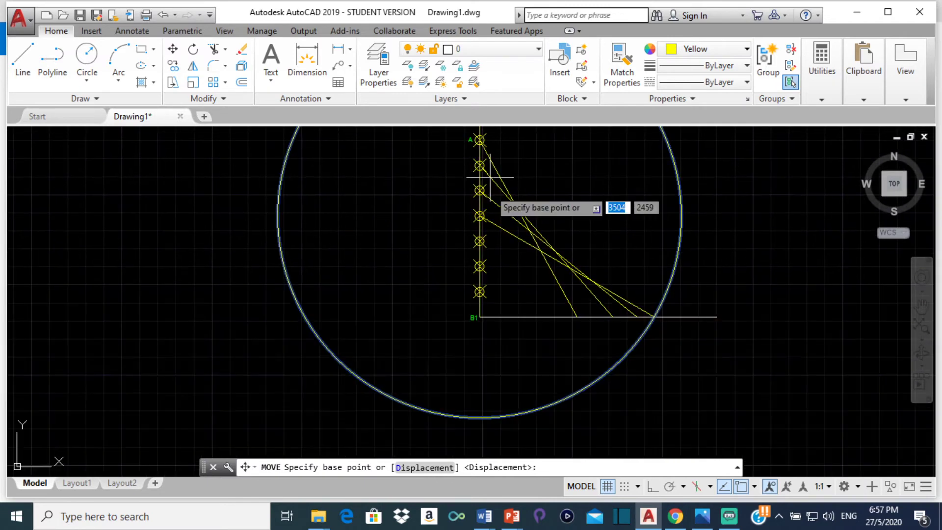
{"action": "scroll", "coordinate": [490, 178], "scroll_direction": "up", "scroll_amount": 4}
{"action": "left_click", "coordinate": [473, 224]}
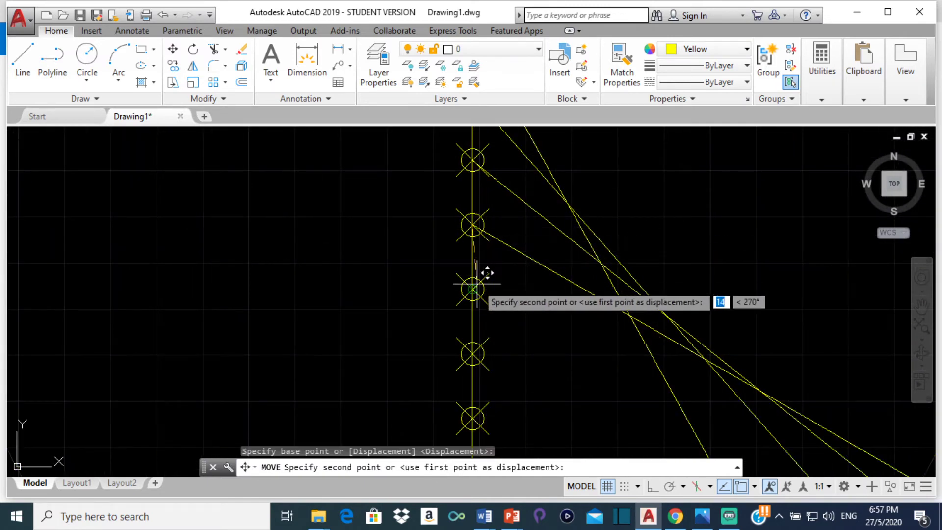
{"action": "left_click", "coordinate": [473, 290]}
- Draw the fifth ladder line from the fifth division point to the intersection of the circle and the floor line
{"action": "scroll", "coordinate": [560, 265], "scroll_direction": "down", "scroll_amount": 5}
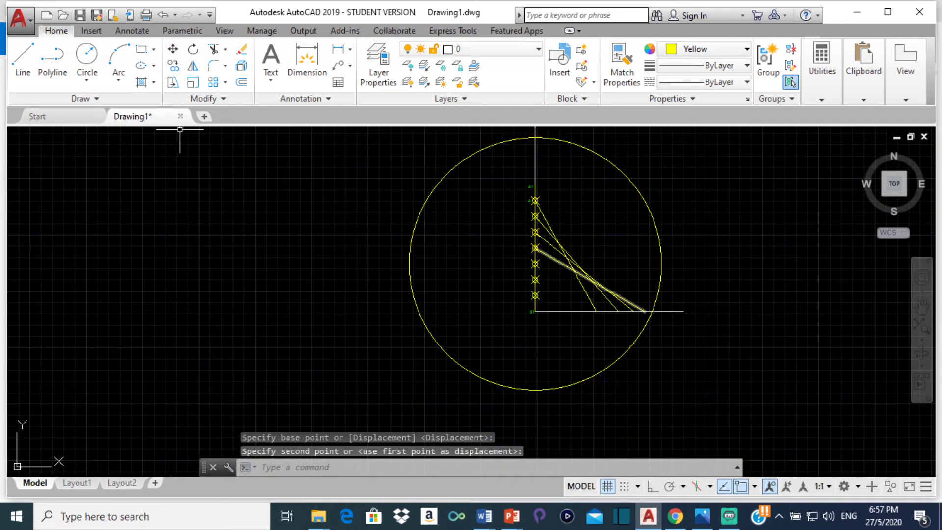
{"action": "left_click", "coordinate": [23, 58]}
{"action": "scroll", "coordinate": [539, 265], "scroll_direction": "up", "scroll_amount": 4}
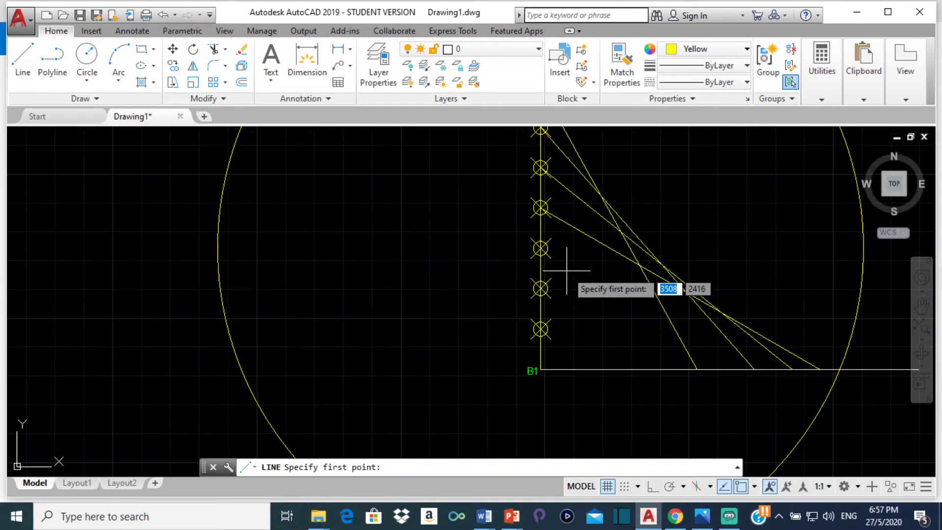
{"action": "left_click", "coordinate": [541, 248]}
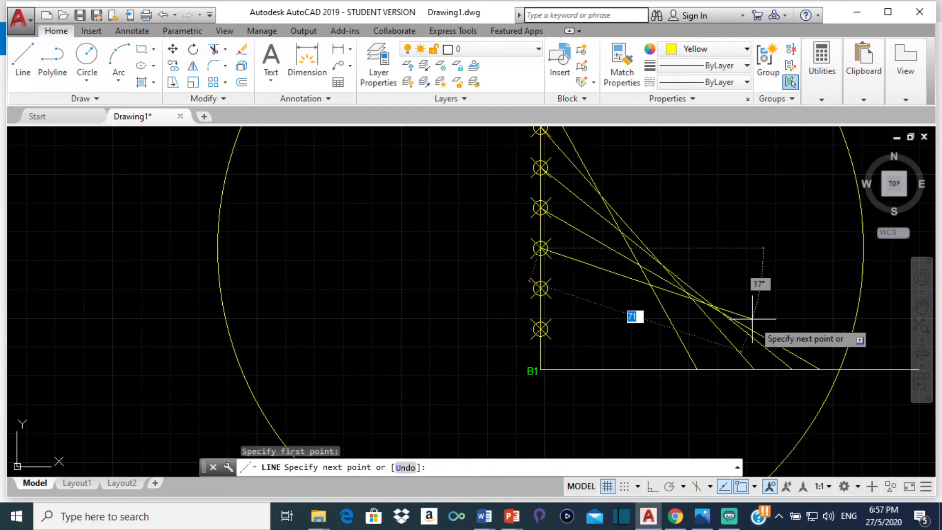
{"action": "left_click", "coordinate": [841, 367]}
{"action": "key", "text": "Return"}
- Move the circle from the fifth division point so its centre sits on the sixth division point
{"action": "scroll", "coordinate": [685, 266], "scroll_direction": "down", "scroll_amount": 4}
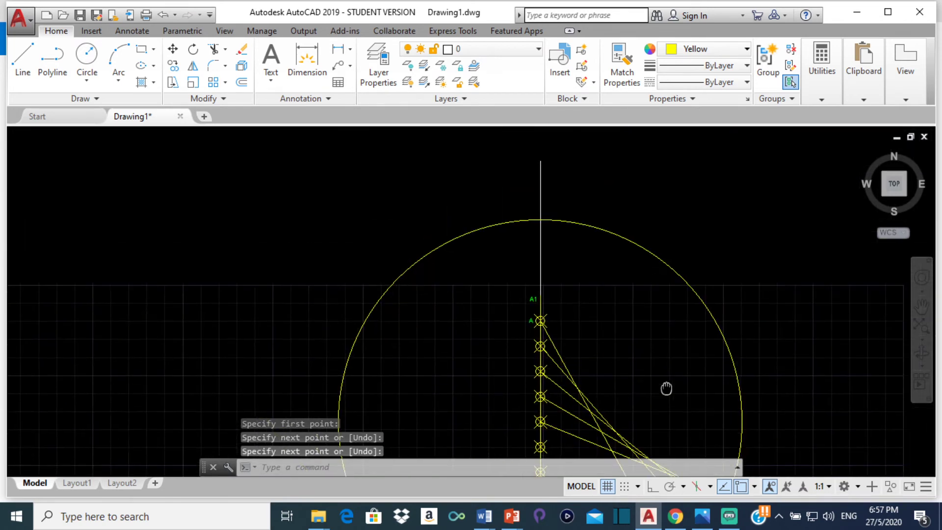
{"action": "left_click", "coordinate": [668, 260]}
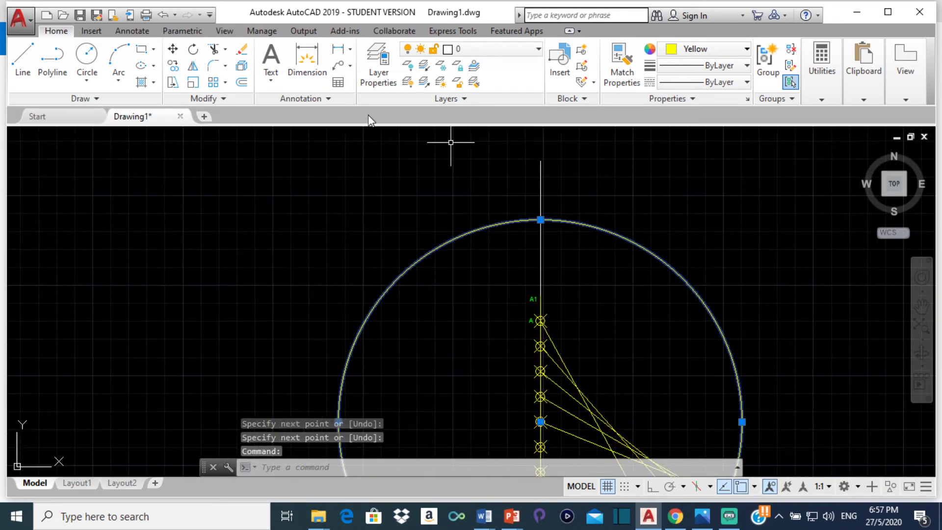
{"action": "type", "text": "m"}
{"action": "key", "text": "Return"}
{"action": "scroll", "coordinate": [564, 265], "scroll_direction": "down", "scroll_amount": 2}
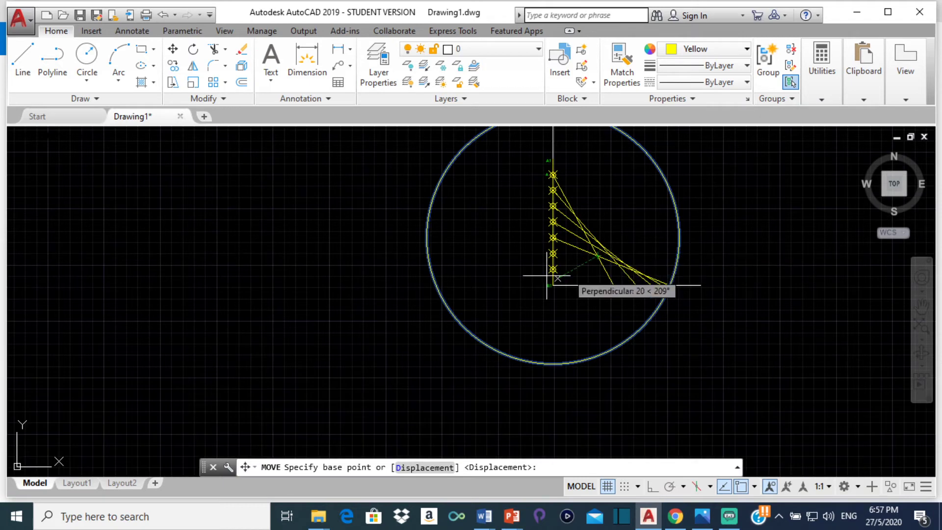
{"action": "scroll", "coordinate": [551, 248], "scroll_direction": "up", "scroll_amount": 5}
{"action": "middle_click_drag", "start_coordinate": [551, 248], "coordinate": [608, 208]}
{"action": "scroll", "coordinate": [606, 208], "scroll_direction": "up", "scroll_amount": 3}
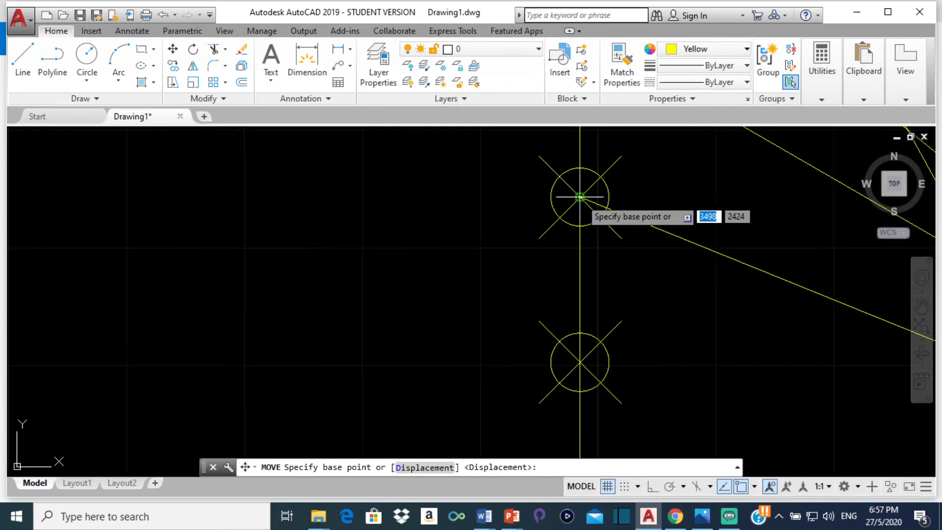
{"action": "left_click", "coordinate": [591, 208]}
{"action": "scroll", "coordinate": [591, 357], "scroll_direction": "up", "scroll_amount": 1}
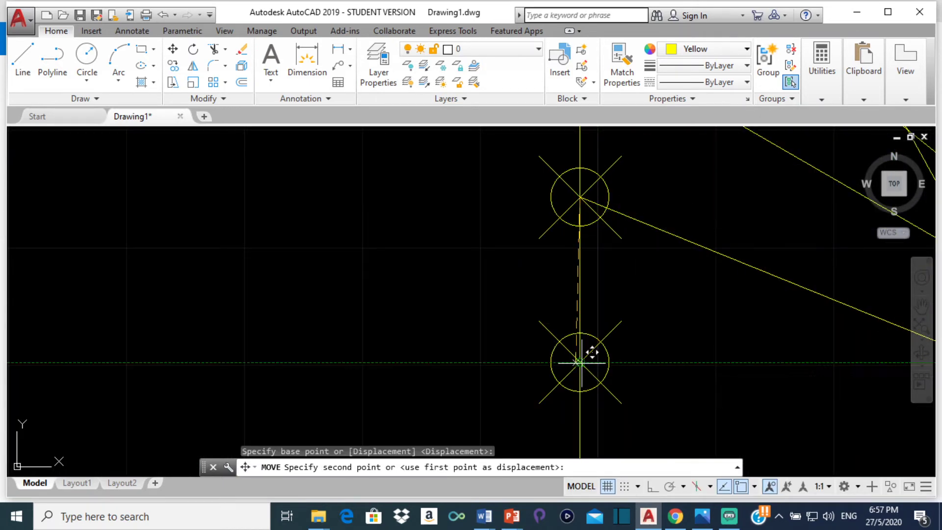
{"action": "left_click", "coordinate": [583, 360]}
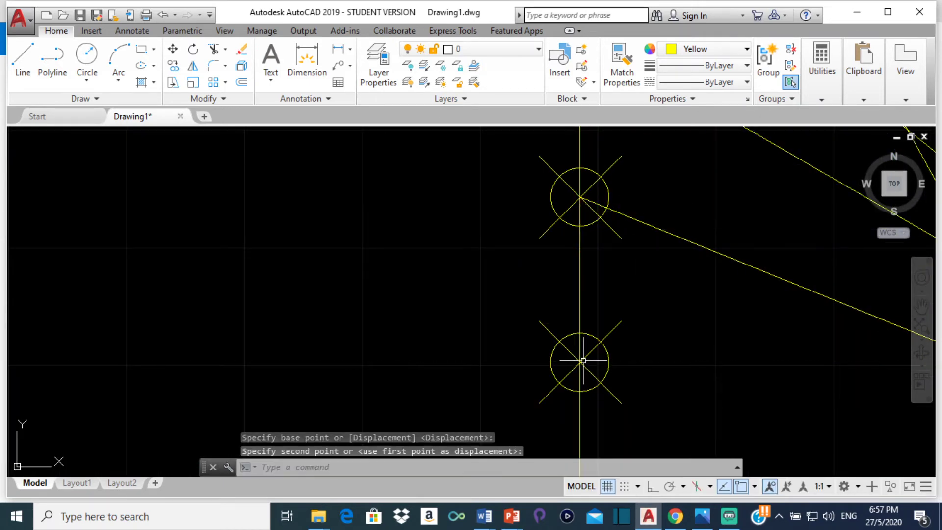
- Draw the sixth ladder line from the sixth division point to where the moved circle meets the floor line
{"action": "left_click", "coordinate": [23, 58]}
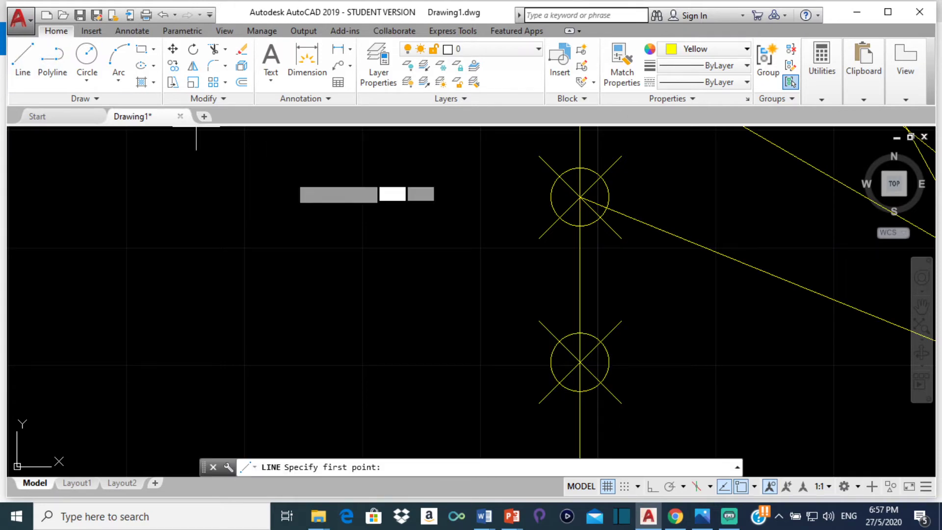
{"action": "left_click", "coordinate": [579, 362]}
{"action": "scroll", "coordinate": [684, 394], "scroll_direction": "down", "scroll_amount": 3}
{"action": "scroll", "coordinate": [863, 255], "scroll_direction": "up", "scroll_amount": 2}
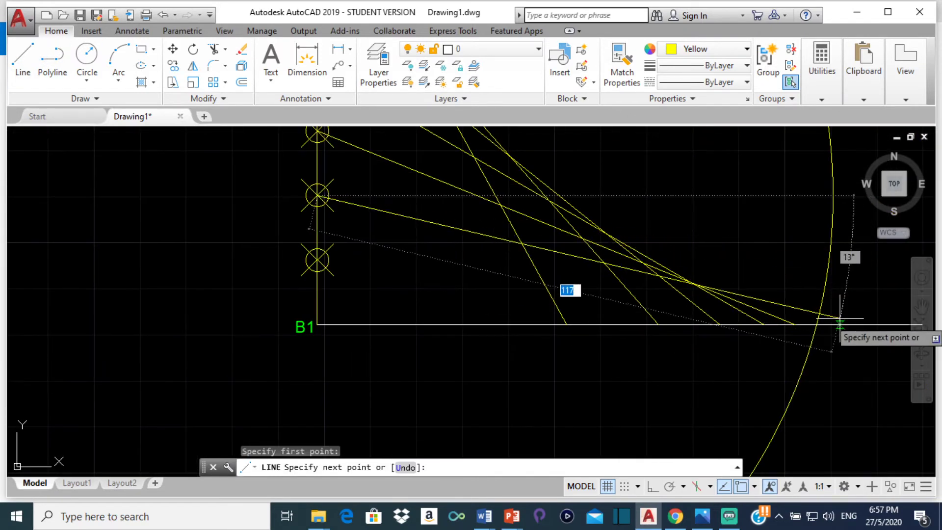
{"action": "left_click", "coordinate": [818, 324]}
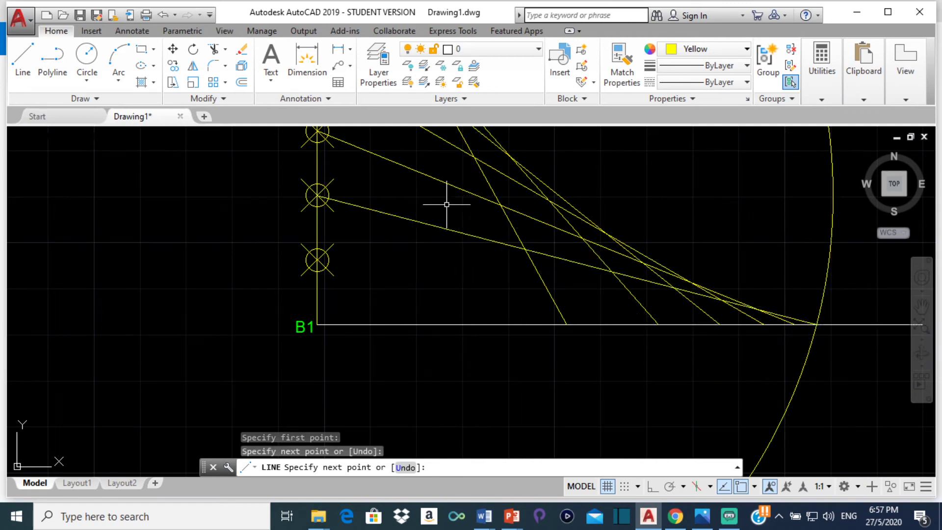
{"action": "key", "text": "Return"}
- Move the circle's centre from the sixth division point to the seventh, the last one above B1
{"action": "scroll", "coordinate": [399, 264], "scroll_direction": "down", "scroll_amount": 3}
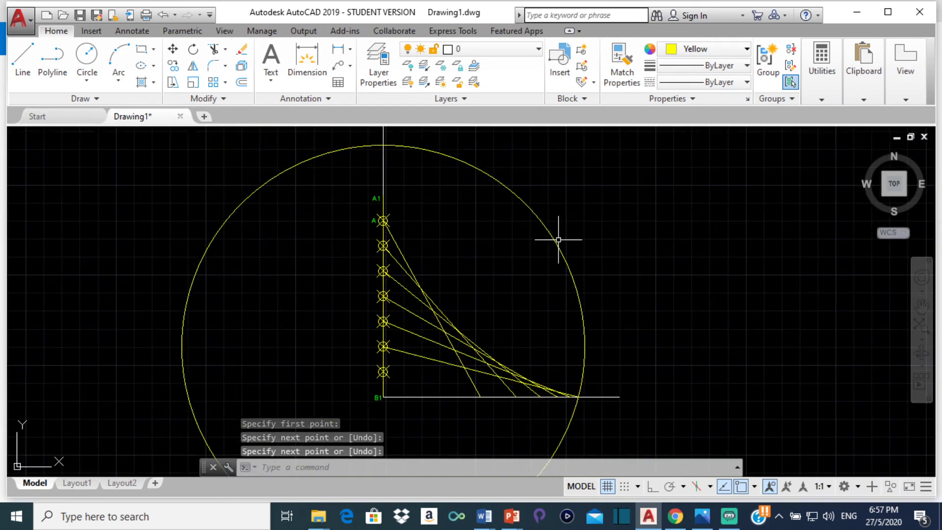
{"action": "left_click", "coordinate": [558, 239]}
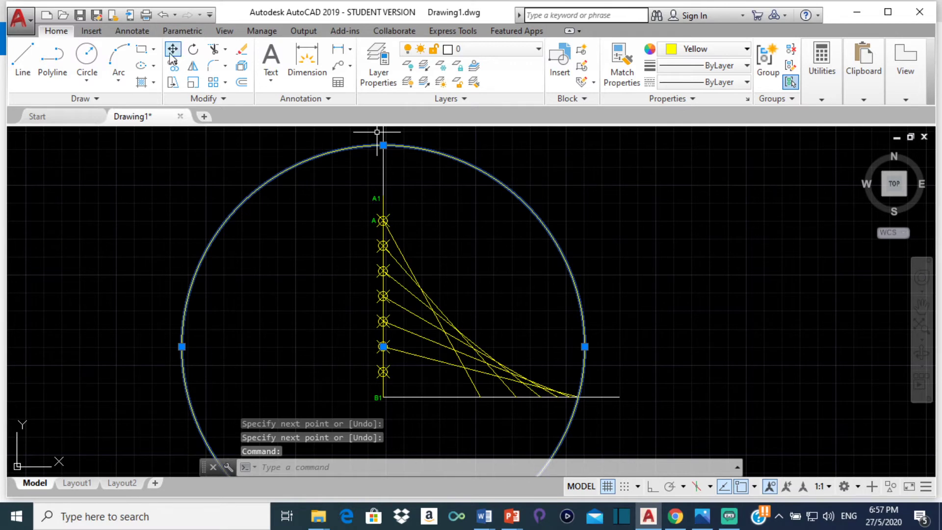
{"action": "scroll", "coordinate": [363, 323], "scroll_direction": "up", "scroll_amount": 5}
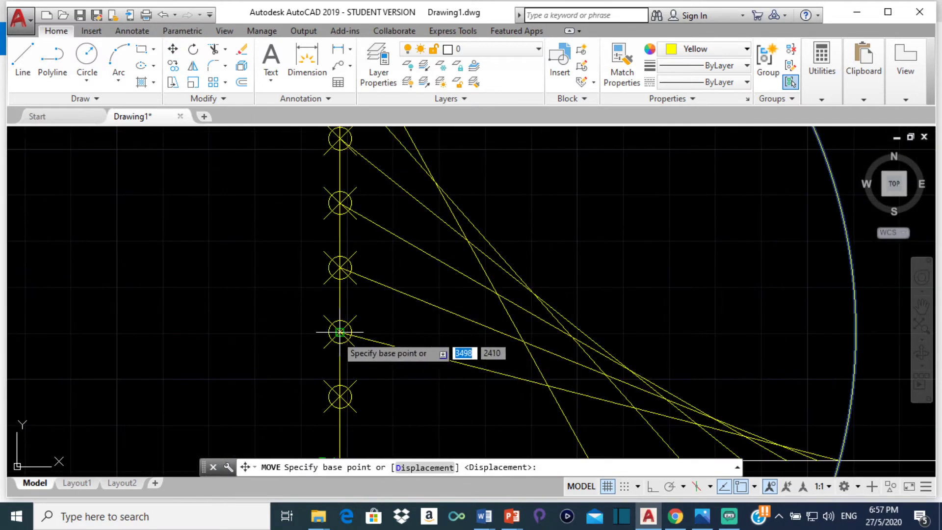
{"action": "left_click", "coordinate": [339, 332]}
{"action": "left_click", "coordinate": [337, 401]}
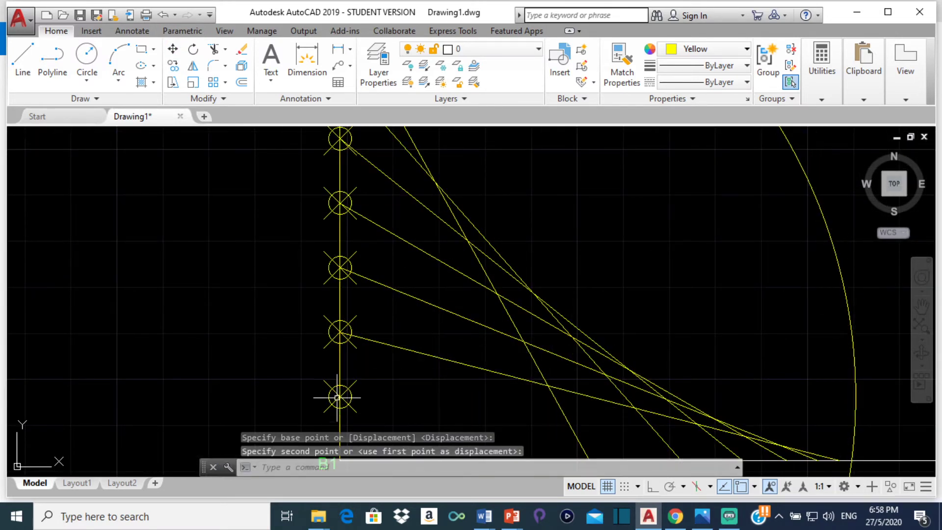
- Draw the seventh ladder line from the division point just above B1 to the circle-floor intersection
{"action": "left_click", "coordinate": [23, 58]}
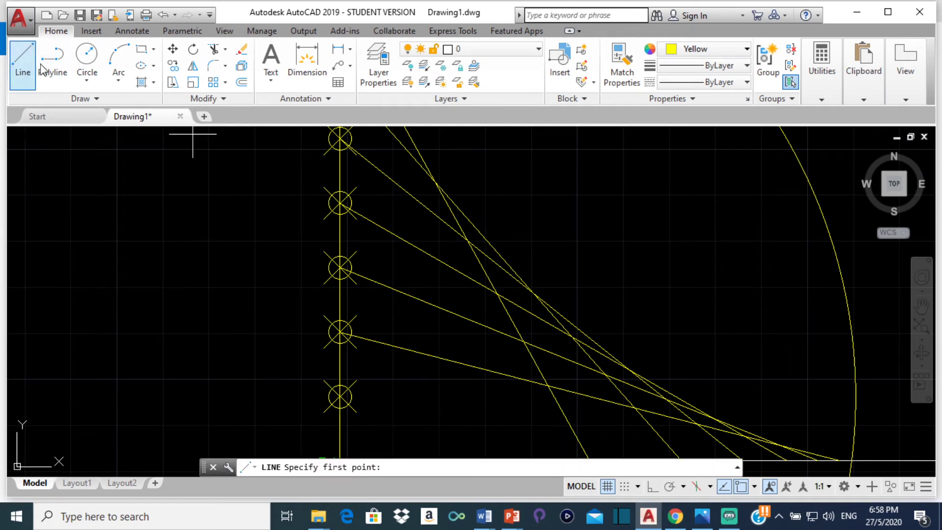
{"action": "scroll", "coordinate": [475, 385], "scroll_direction": "down", "scroll_amount": 3}
{"action": "scroll", "coordinate": [366, 261], "scroll_direction": "up", "scroll_amount": 6}
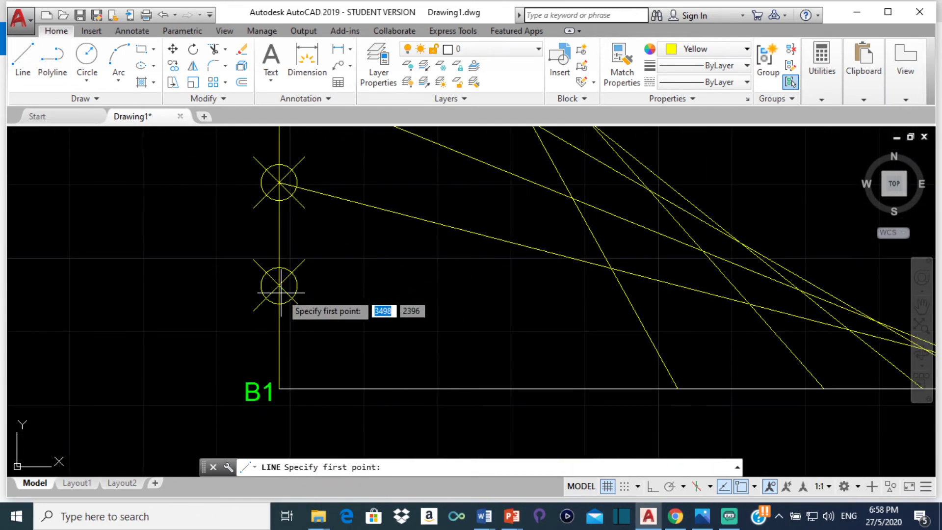
{"action": "left_click", "coordinate": [280, 285]}
{"action": "scroll", "coordinate": [552, 348], "scroll_direction": "down", "scroll_amount": 4}
{"action": "middle_click_drag", "start_coordinate": [553, 348], "coordinate": [242, 250]}
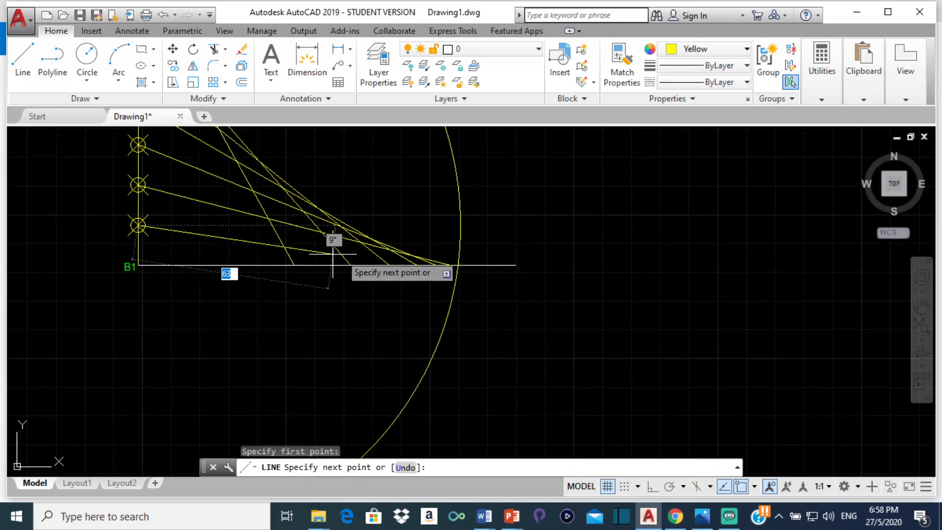
{"action": "scroll", "coordinate": [441, 260], "scroll_direction": "up", "scroll_amount": 3}
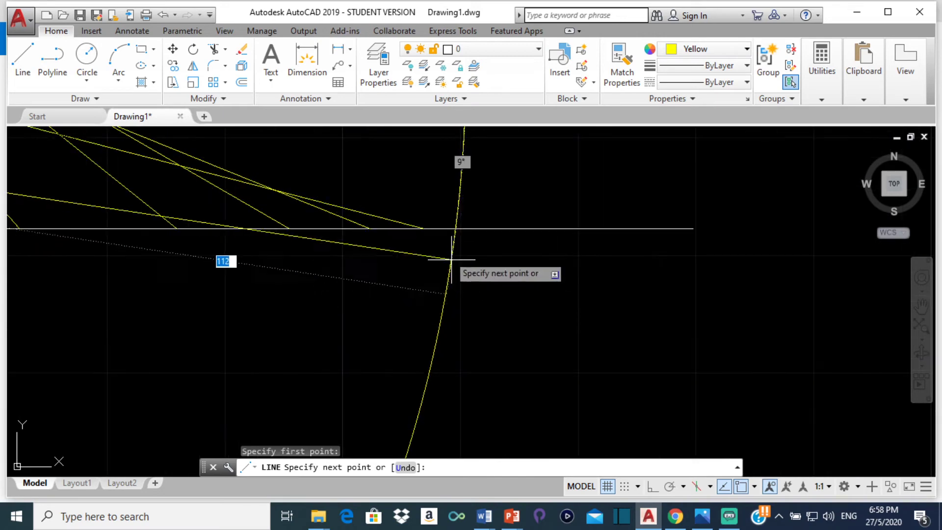
{"action": "left_click", "coordinate": [455, 227]}
{"action": "key", "text": "Return"}
{"action": "scroll", "coordinate": [540, 204], "scroll_direction": "down", "scroll_amount": 3}
{"action": "middle_click_drag", "start_coordinate": [540, 223], "coordinate": [653, 334]}
{"action": "scroll", "coordinate": [653, 333], "scroll_direction": "down", "scroll_amount": 3}
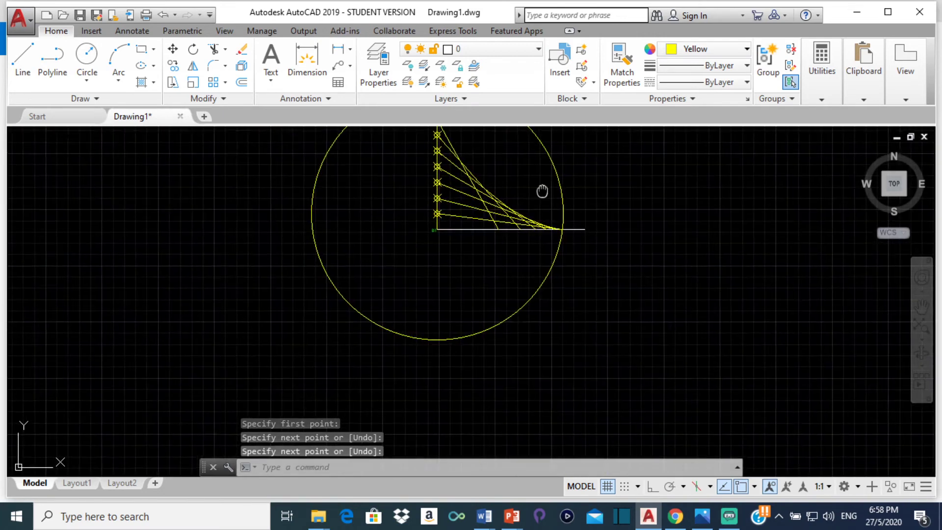
{"action": "middle_click_drag", "start_coordinate": [500, 119], "coordinate": [607, 241]}
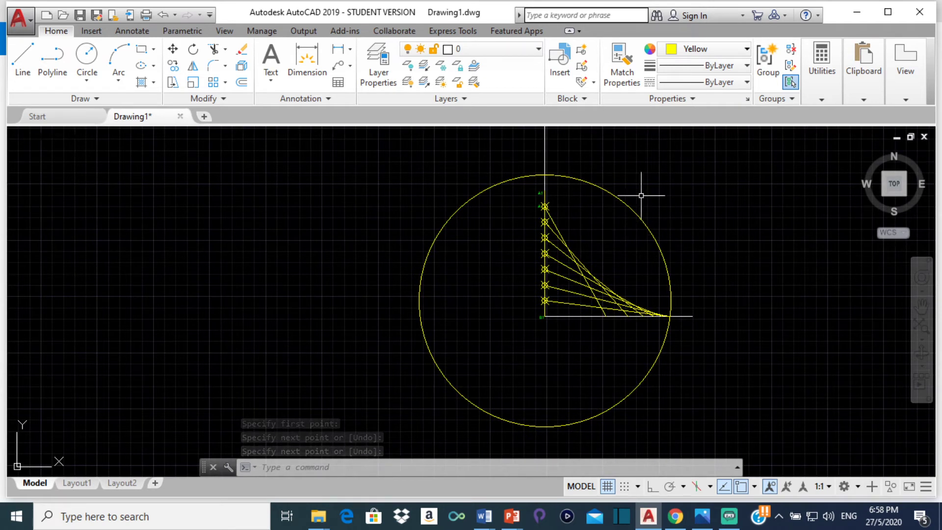
- Move the circle's centre from the seventh division point to corner B1, where the wall meets the floor
{"action": "left_click", "coordinate": [606, 191]}
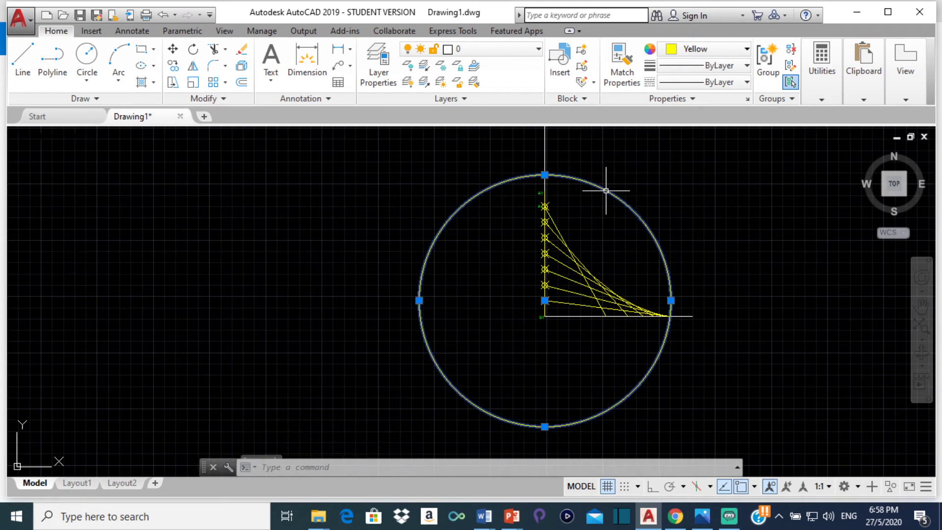
{"action": "left_click", "coordinate": [172, 49]}
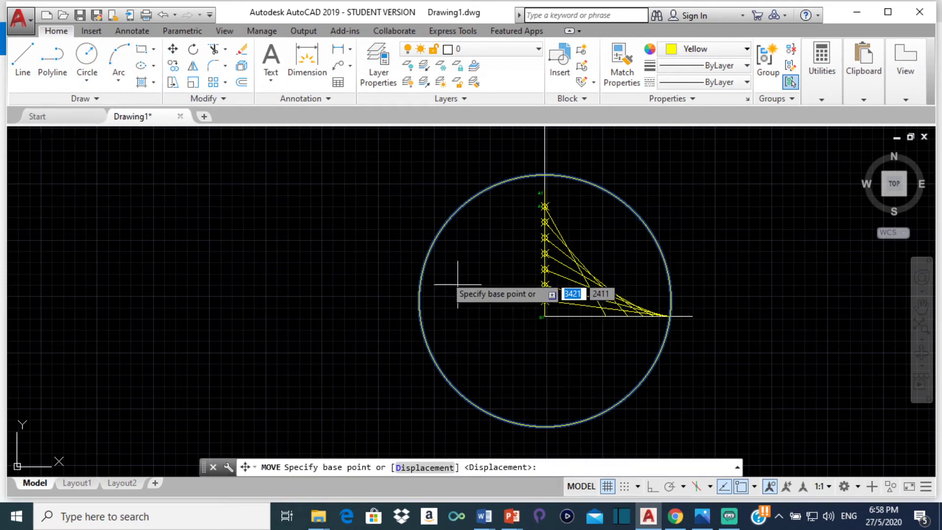
{"action": "scroll", "coordinate": [550, 300], "scroll_direction": "up", "scroll_amount": 5}
{"action": "scroll", "coordinate": [552, 296], "scroll_direction": "up", "scroll_amount": 4}
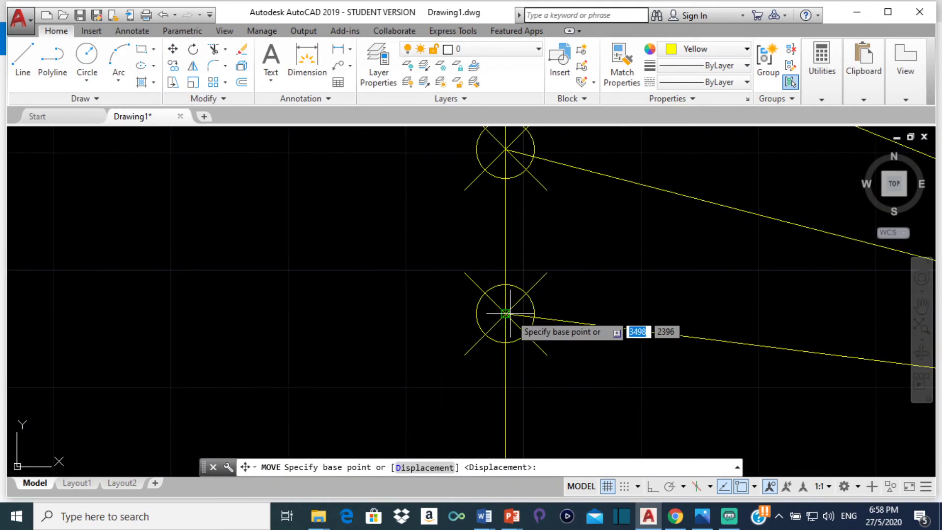
{"action": "left_click", "coordinate": [506, 315]}
{"action": "scroll", "coordinate": [510, 246], "scroll_direction": "down", "scroll_amount": 6}
{"action": "scroll", "coordinate": [515, 244], "scroll_direction": "up", "scroll_amount": 3}
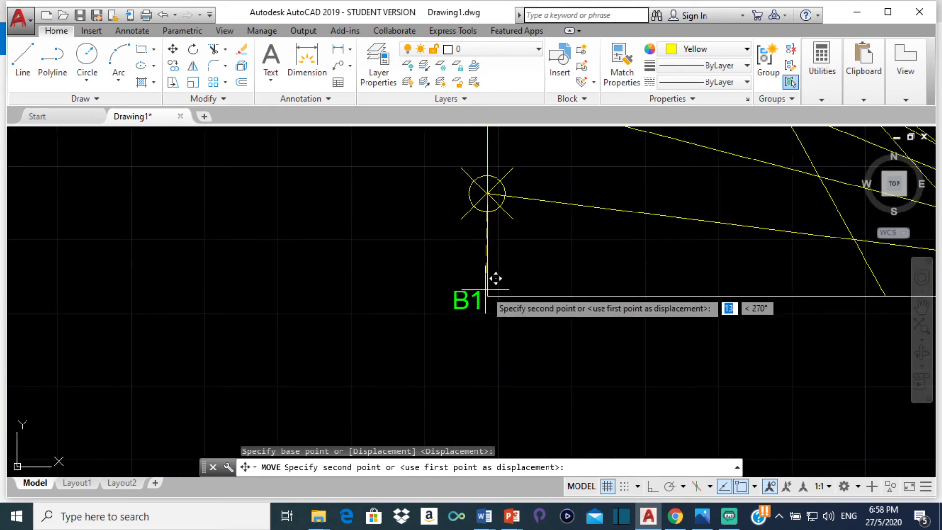
{"action": "left_click", "coordinate": [497, 285]}
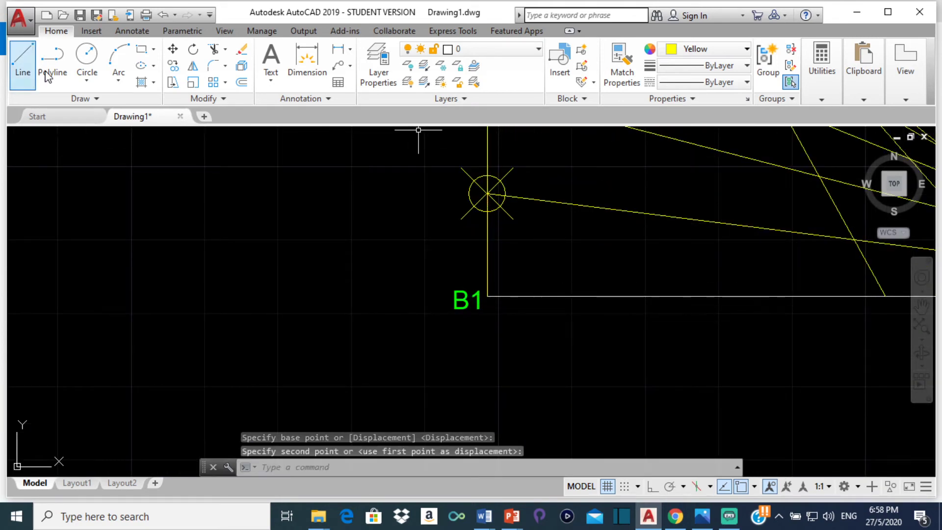
- Draw the last ladder line along the floor from B1 to where the circle crosses the floor line
{"action": "type", "text": "l"}
{"action": "key", "text": "Return"}
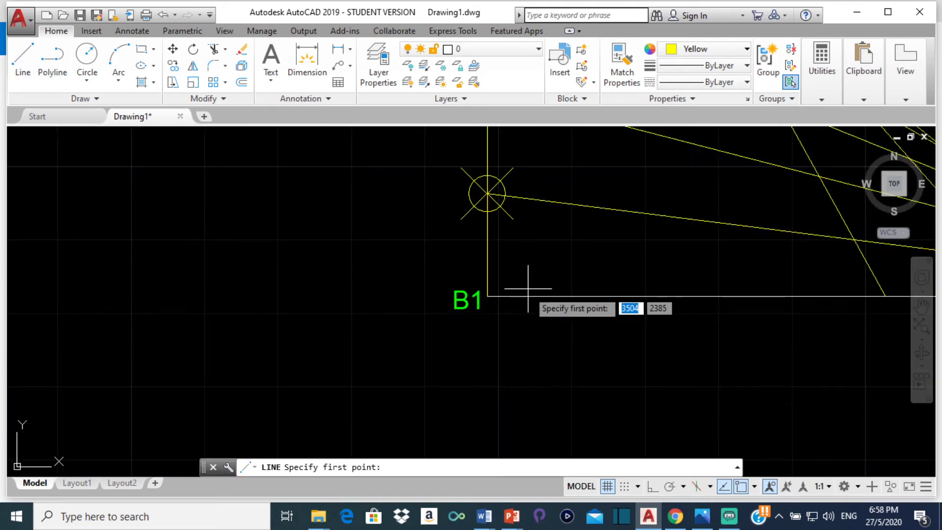
{"action": "left_click", "coordinate": [487, 296]}
{"action": "scroll", "coordinate": [641, 294], "scroll_direction": "down", "scroll_amount": 3}
{"action": "scroll", "coordinate": [589, 339], "scroll_direction": "up", "scroll_amount": 6}
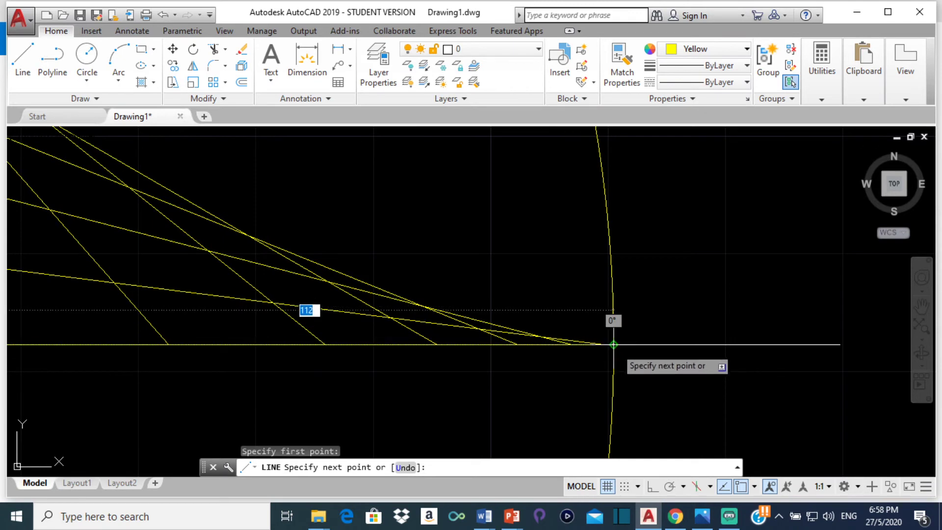
{"action": "left_click", "coordinate": [613, 345]}
{"action": "key", "text": "Return"}
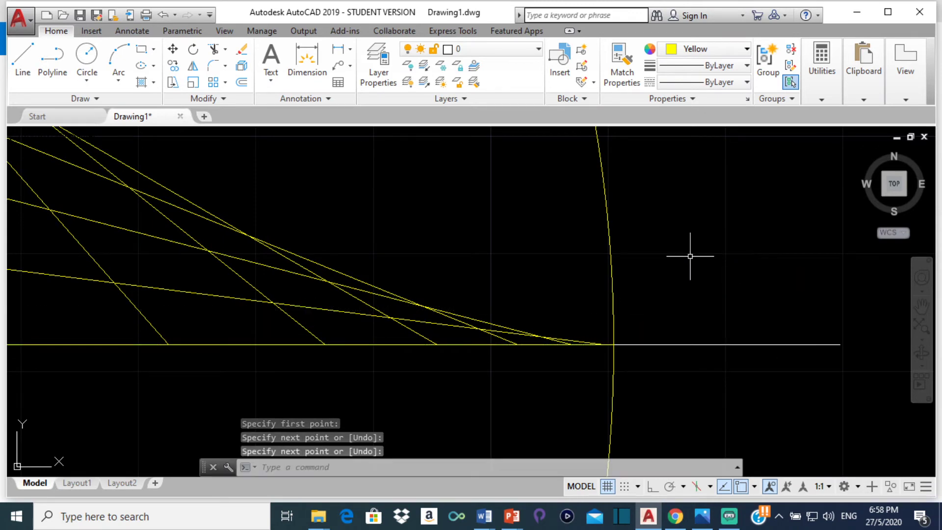
- Erase the 112 mm radius construction circle, leaving the ladder lines in place
{"action": "left_click", "coordinate": [607, 217]}
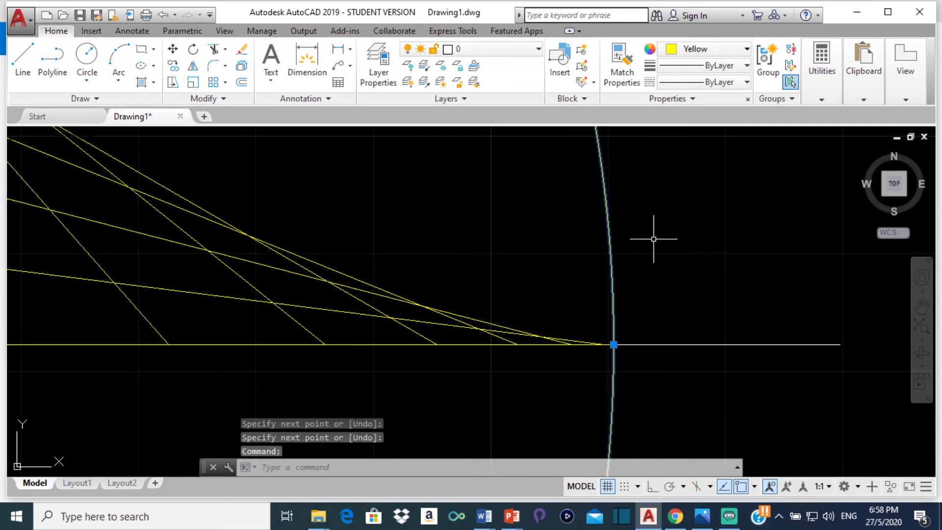
{"action": "key", "text": "Delete"}
{"action": "scroll", "coordinate": [509, 280], "scroll_direction": "down", "scroll_amount": 8}
{"action": "mouse_move", "coordinate": [473, 275]}
{"action": "middle_mouse_down"}
{"action": "mouse_move", "coordinate": [746, 330]}
{"action": "mouse_move", "coordinate": [564, 313]}
{"action": "mouse_move", "coordinate": [379, 271]}
{"action": "middle_mouse_up"}
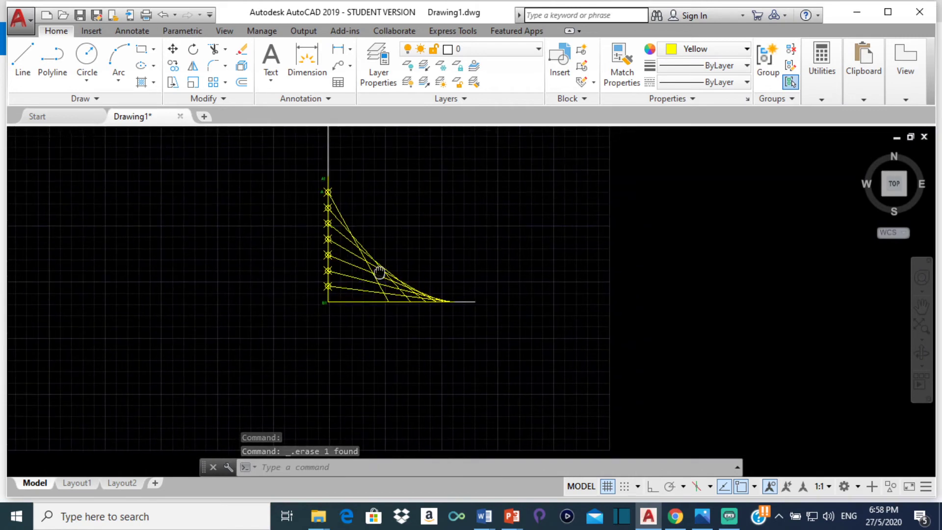
- Review the enabled object snaps, including Midpoint, and set the current drawing colour to Red
{"action": "left_click", "coordinate": [754, 486]}
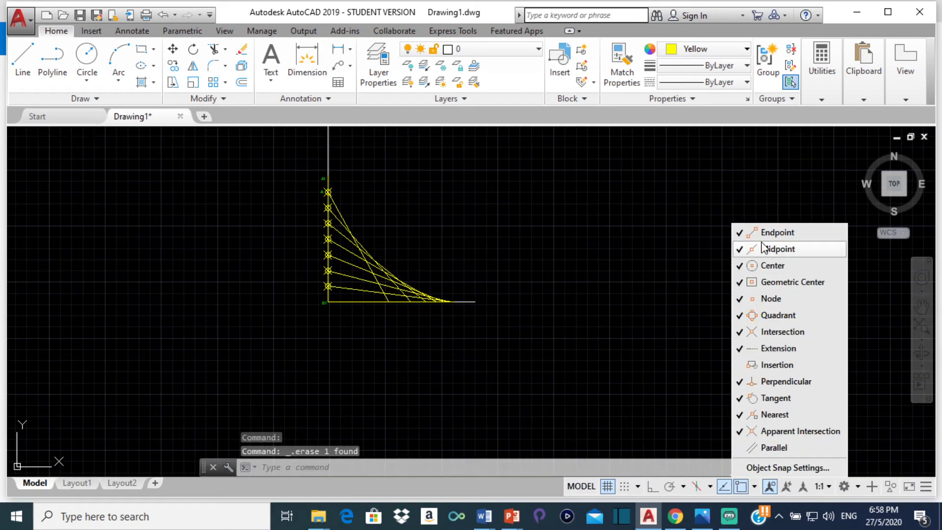
{"action": "left_click", "coordinate": [511, 340]}
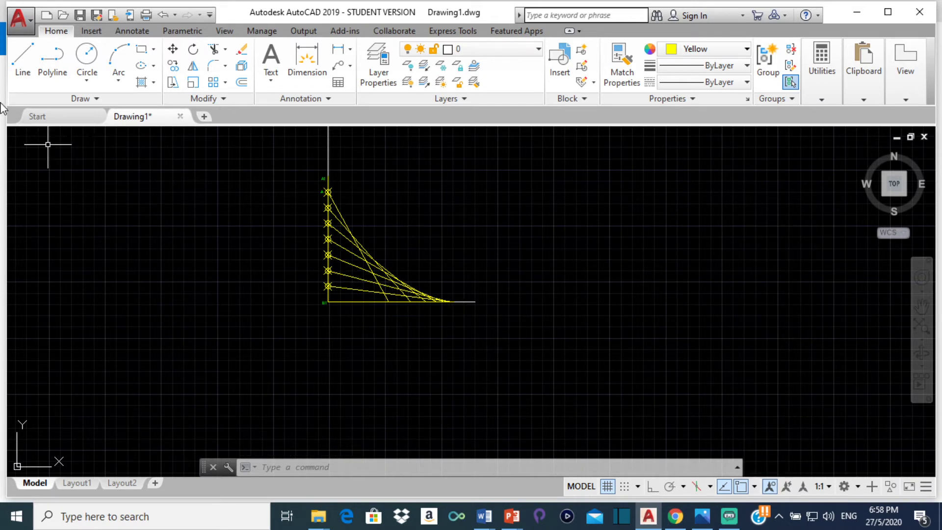
{"action": "left_click", "coordinate": [735, 53]}
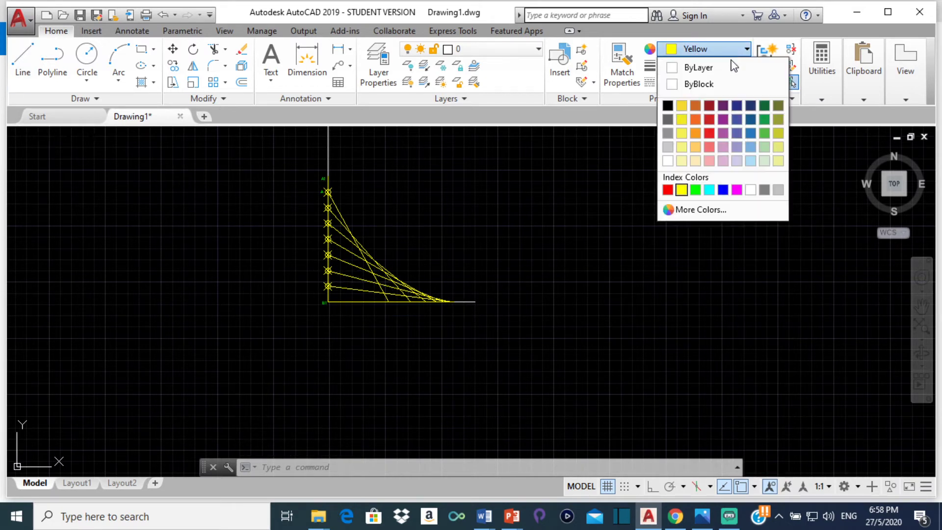
{"action": "left_click", "coordinate": [668, 190]}
{"action": "scroll", "coordinate": [415, 281], "scroll_direction": "up", "scroll_amount": 3}
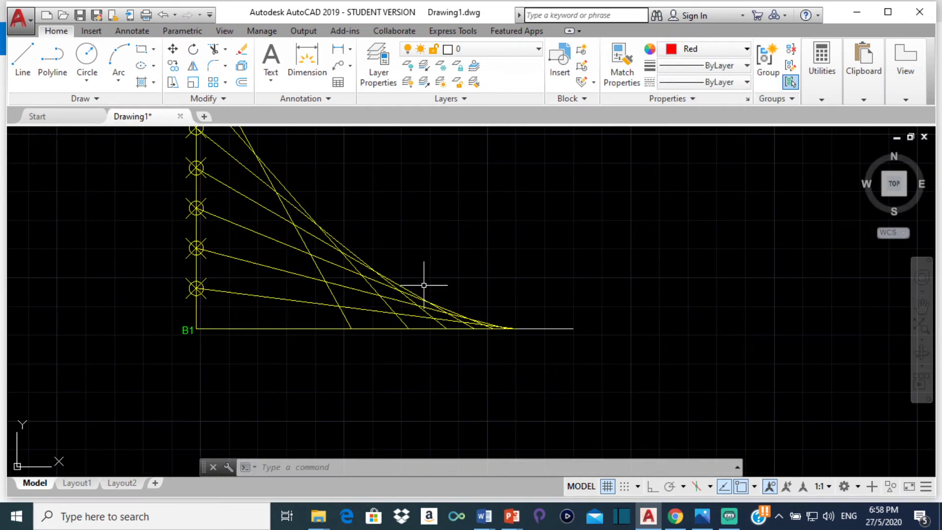
{"action": "scroll", "coordinate": [549, 261], "scroll_direction": "down", "scroll_amount": 4}
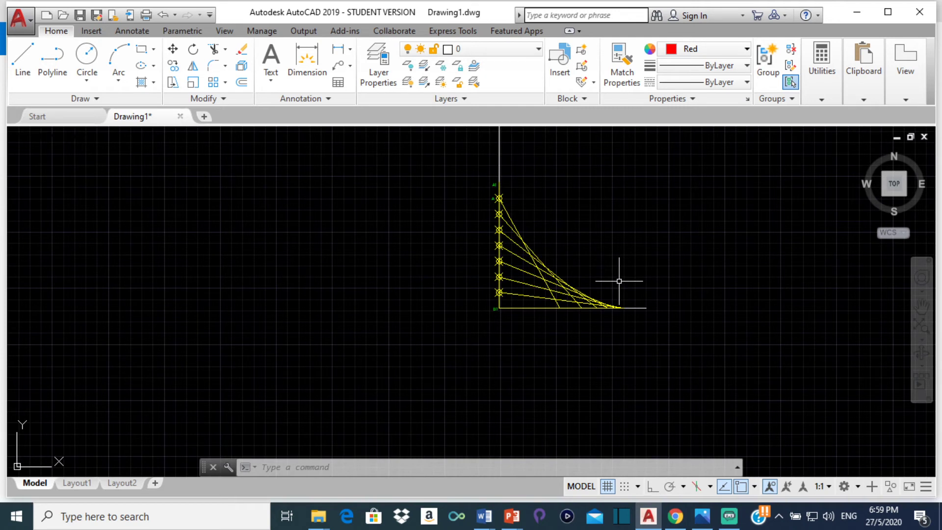
- Start a red spline at the fourth marked division point on the wall, counting down from A
{"action": "type", "text": "SPLINE"}
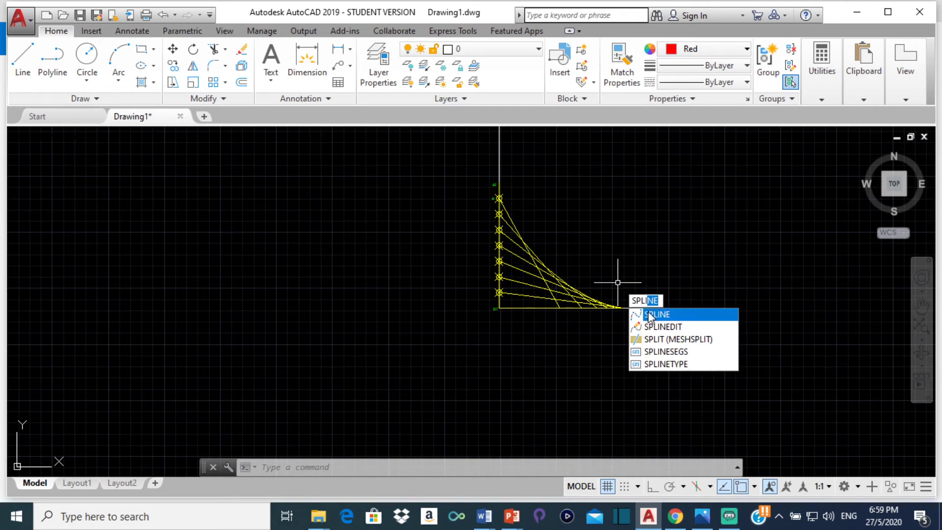
{"action": "left_click", "coordinate": [649, 315]}
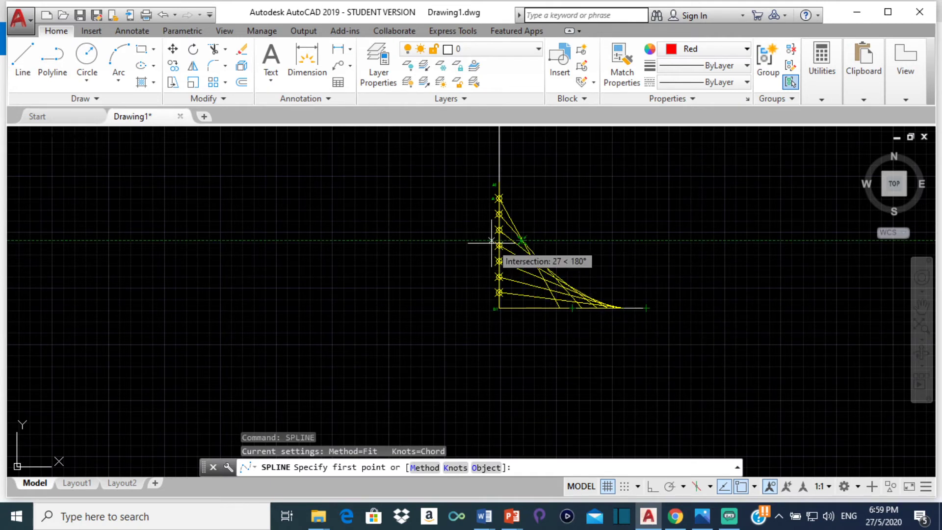
{"action": "scroll", "coordinate": [508, 212], "scroll_direction": "up", "scroll_amount": 2}
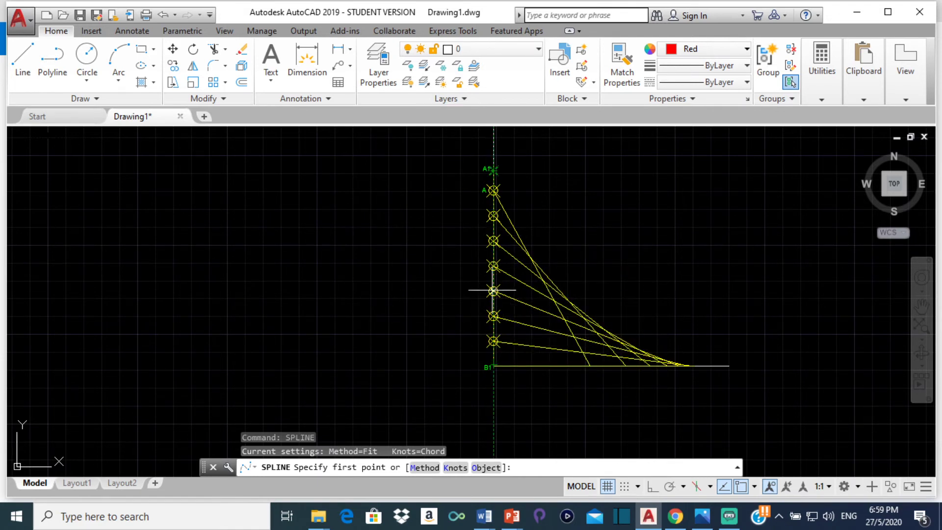
{"action": "left_click", "coordinate": [493, 265]}
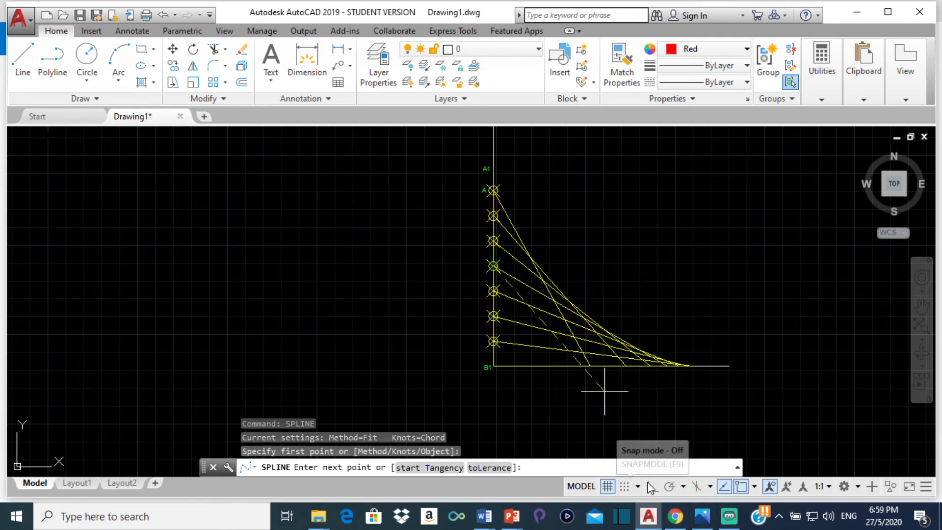
- Consult the Example C image in Photos and, back in AutoCAD, add a spline point at the midpoint of the ladder line from A
{"action": "left_click", "coordinate": [703, 518]}
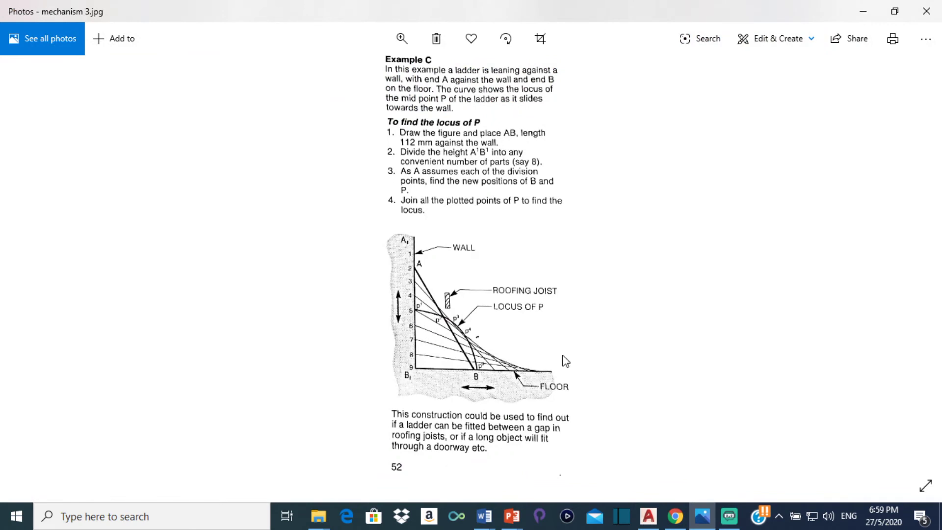
{"action": "left_click", "coordinate": [654, 522]}
{"action": "scroll", "coordinate": [471, 253], "scroll_direction": "up", "scroll_amount": 4}
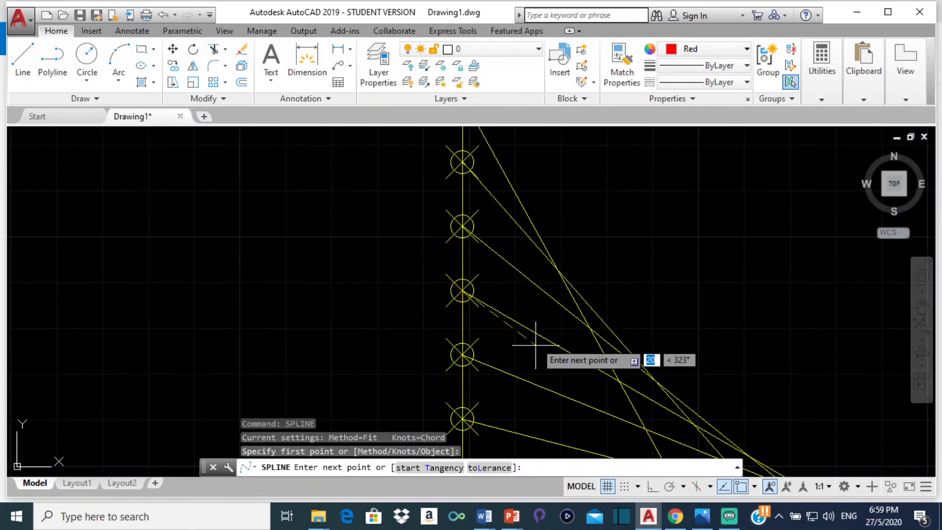
{"action": "scroll", "coordinate": [520, 314], "scroll_direction": "down", "scroll_amount": 2}
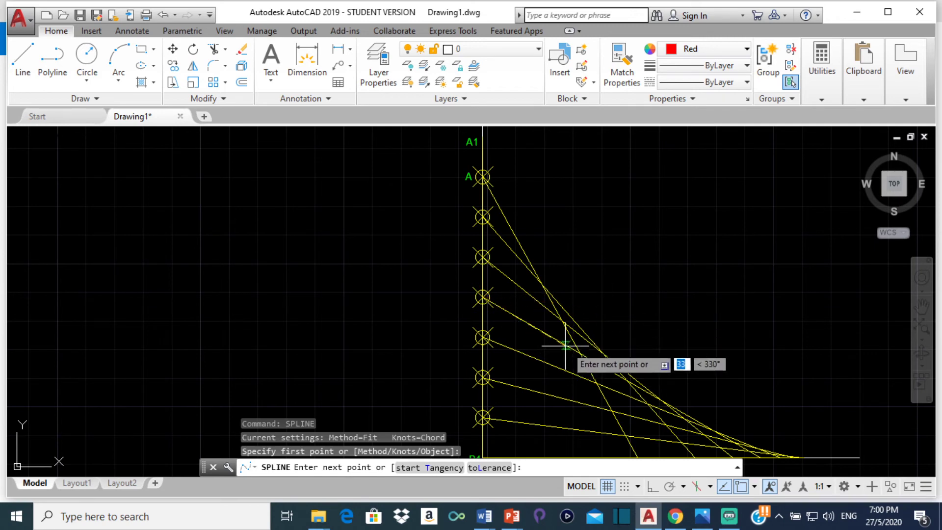
{"action": "scroll", "coordinate": [576, 361], "scroll_direction": "down", "scroll_amount": 4}
{"action": "scroll", "coordinate": [584, 363], "scroll_direction": "up", "scroll_amount": 2}
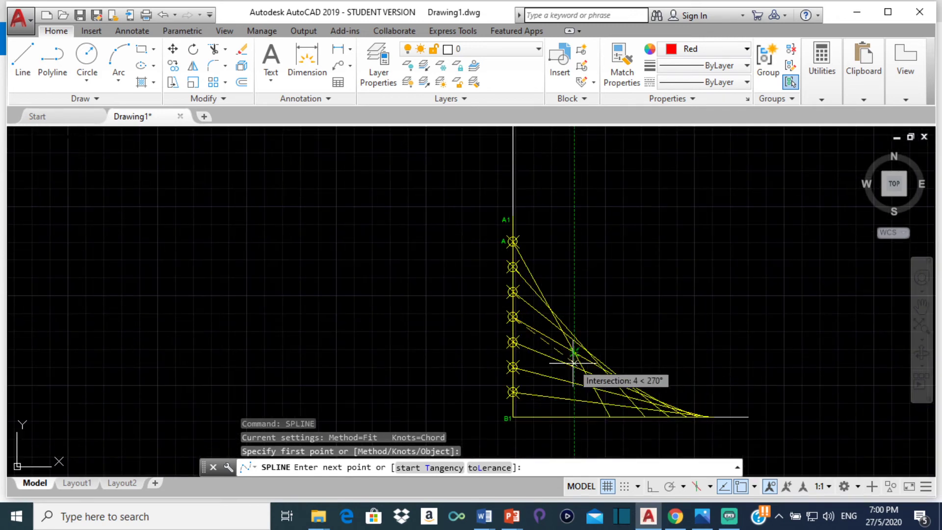
{"action": "scroll", "coordinate": [571, 358], "scroll_direction": "up", "scroll_amount": 4}
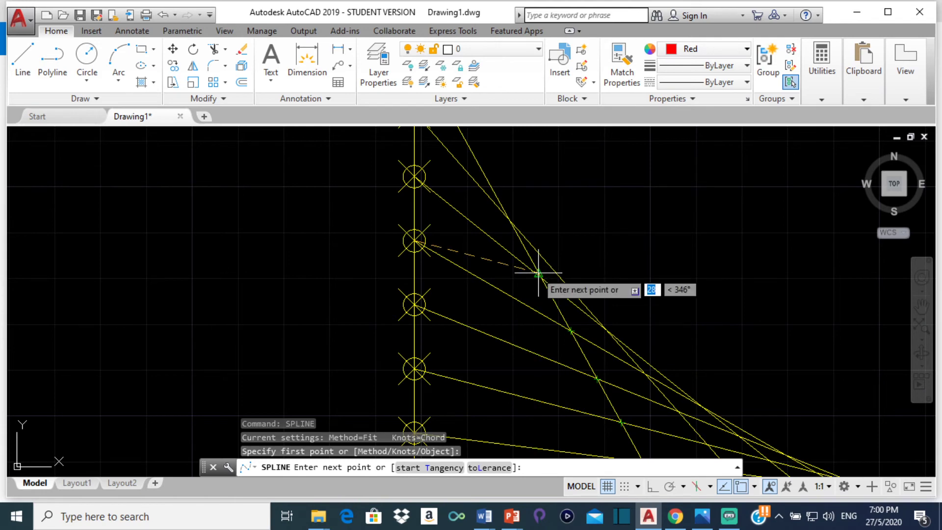
{"action": "scroll", "coordinate": [540, 272], "scroll_direction": "up", "scroll_amount": 6}
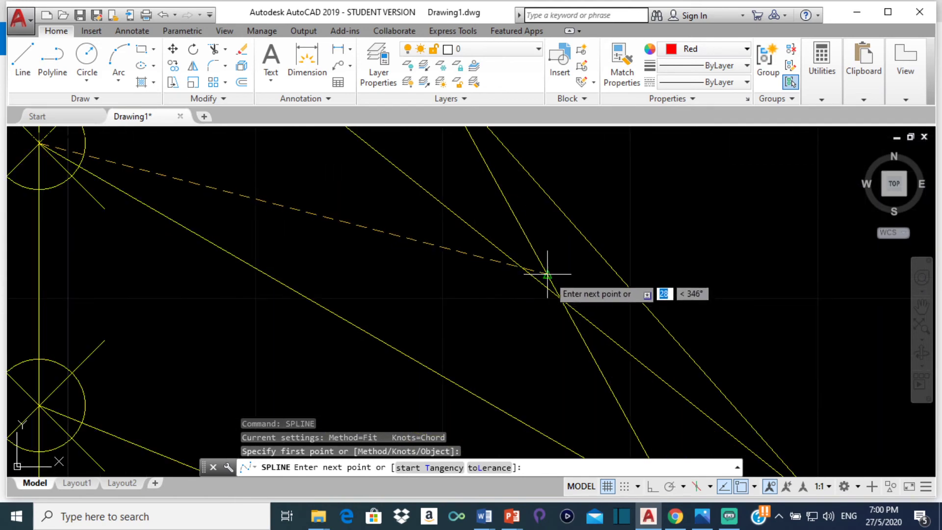
{"action": "left_click", "coordinate": [547, 274]}
- Add the next spline point at the midpoint of the second ladder line, which starts just below A
{"action": "scroll", "coordinate": [564, 279], "scroll_direction": "down", "scroll_amount": 6}
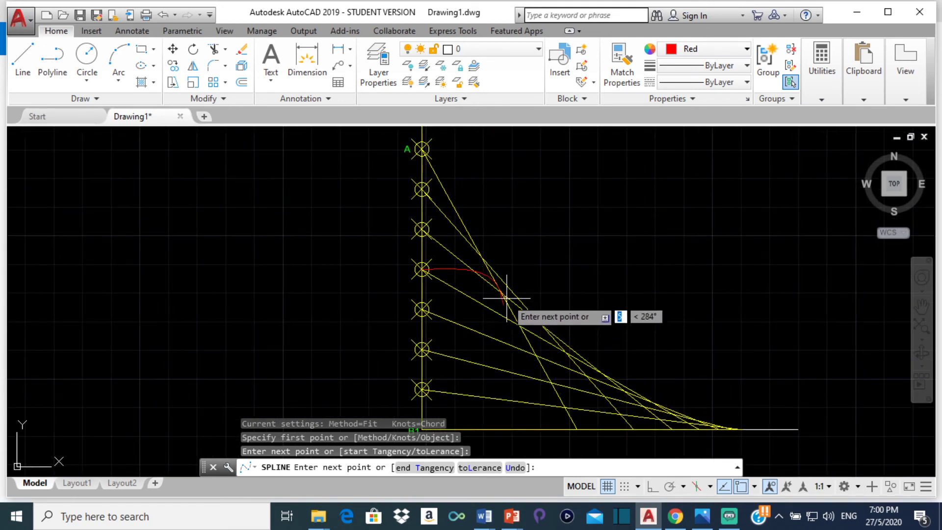
{"action": "middle_click_drag", "start_coordinate": [521, 378], "coordinate": [559, 318]}
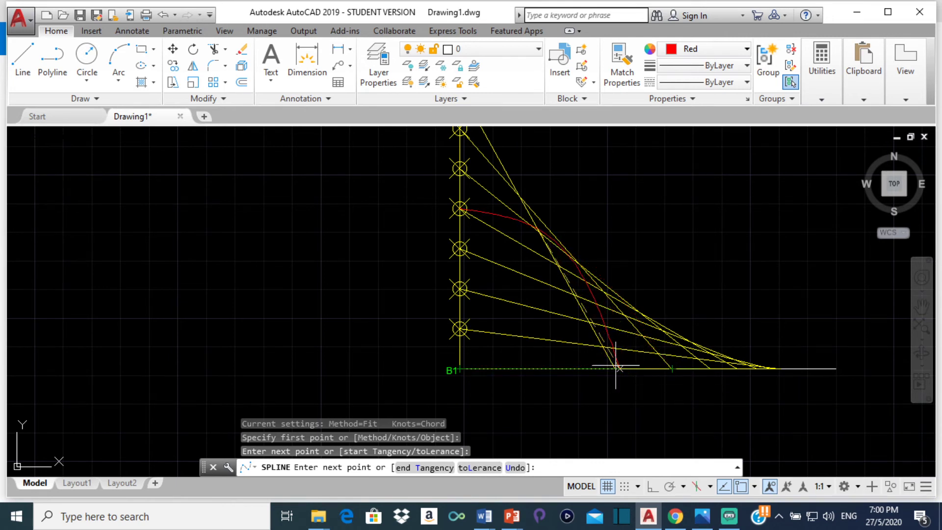
{"action": "scroll", "coordinate": [668, 365], "scroll_direction": "up", "scroll_amount": 2}
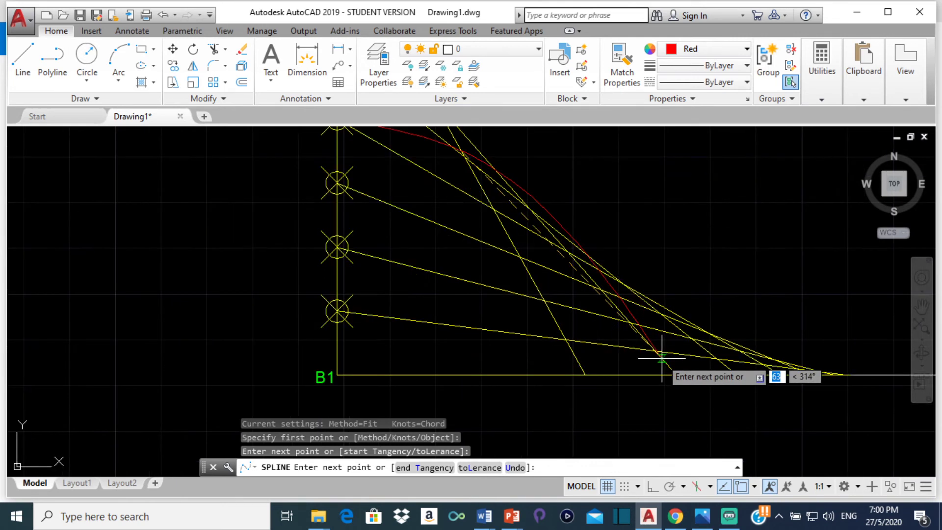
{"action": "middle_click_drag", "start_coordinate": [542, 254], "coordinate": [568, 299]}
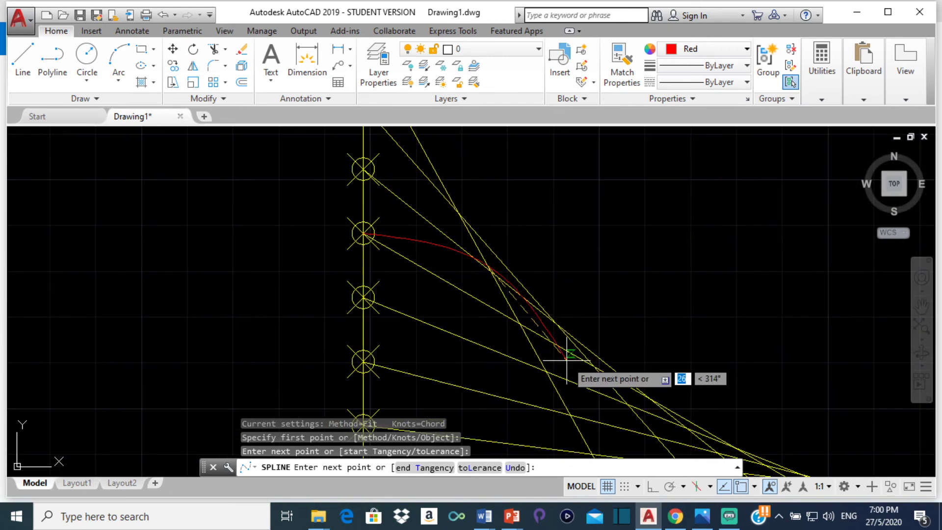
{"action": "scroll", "coordinate": [589, 343], "scroll_direction": "down", "scroll_amount": 4}
{"action": "scroll", "coordinate": [588, 350], "scroll_direction": "up", "scroll_amount": 5}
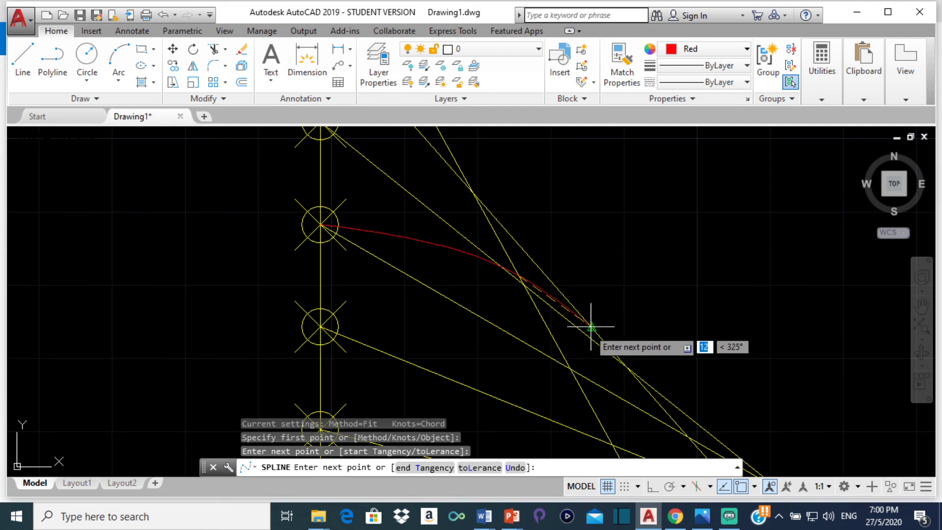
{"action": "left_click", "coordinate": [589, 328]}
- Add a spline point at the midpoint of the third ladder line, counting down from A
{"action": "scroll", "coordinate": [616, 343], "scroll_direction": "down", "scroll_amount": 6}
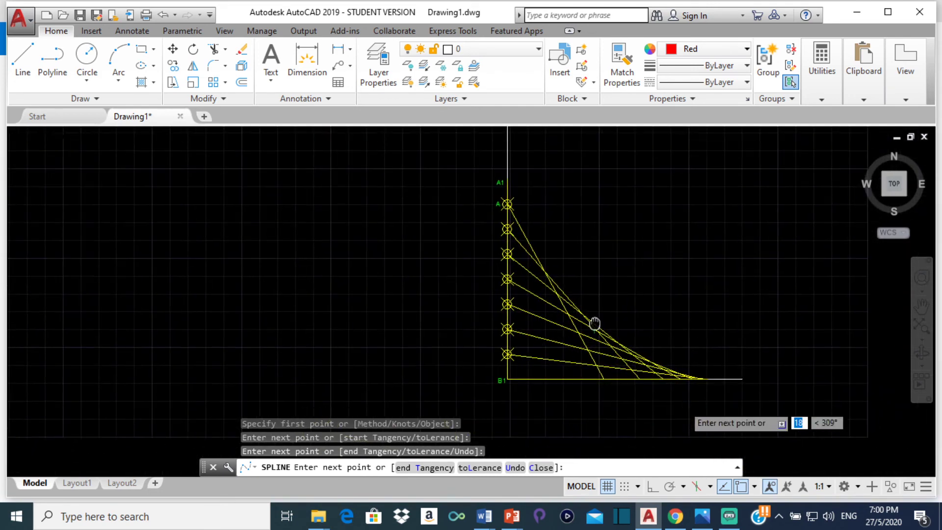
{"action": "scroll", "coordinate": [652, 373], "scroll_direction": "up", "scroll_amount": 5}
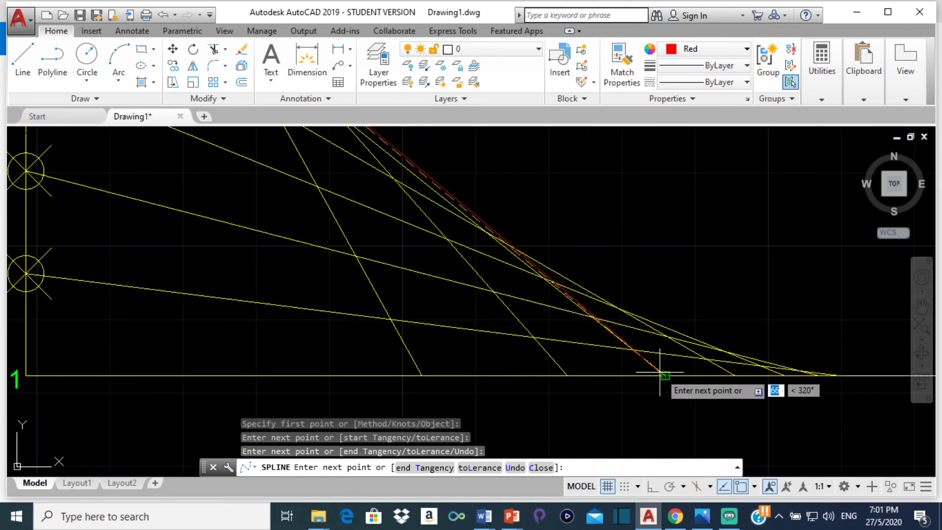
{"action": "middle_click_drag", "start_coordinate": [496, 257], "coordinate": [637, 294]}
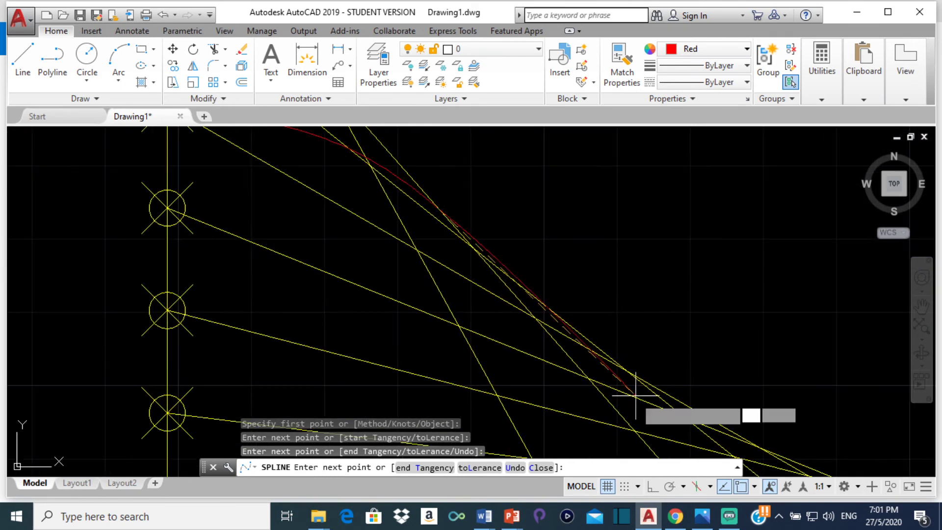
{"action": "scroll", "coordinate": [506, 262], "scroll_direction": "down", "scroll_amount": 2}
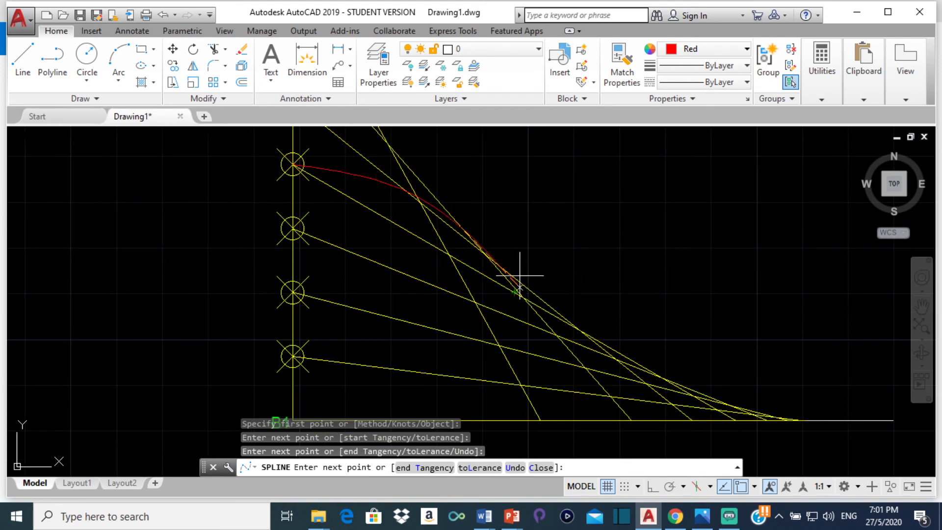
{"action": "scroll", "coordinate": [520, 274], "scroll_direction": "up", "scroll_amount": 2}
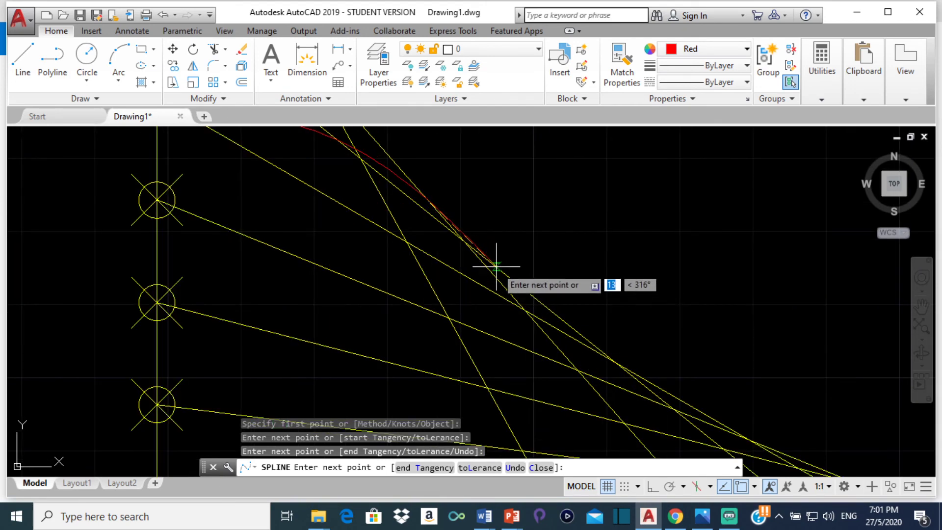
{"action": "scroll", "coordinate": [483, 256], "scroll_direction": "up", "scroll_amount": 2}
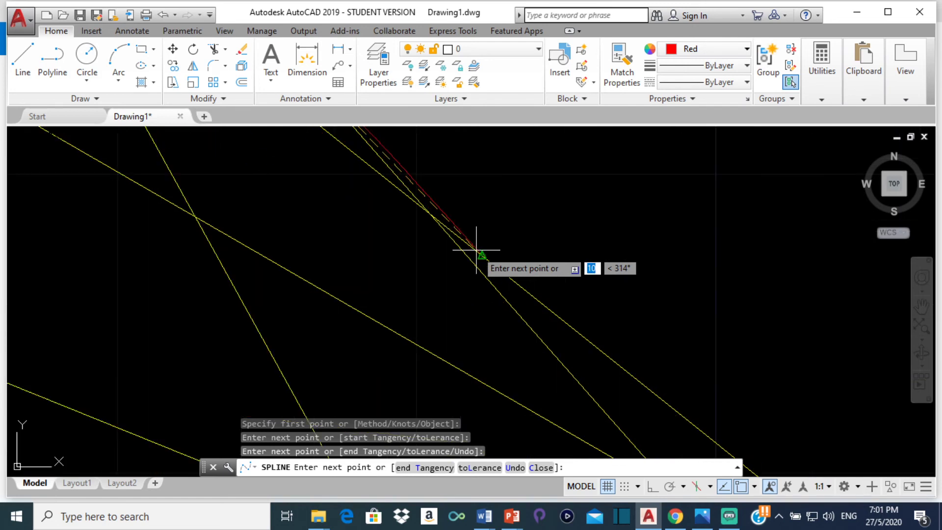
- Continue the red spline through the midpoints of the fourth and fifth ladder lines, counting down from A
{"action": "scroll", "coordinate": [617, 314], "scroll_direction": "down", "scroll_amount": 2}
{"action": "middle_click_drag", "start_coordinate": [488, 280], "coordinate": [478, 297]}
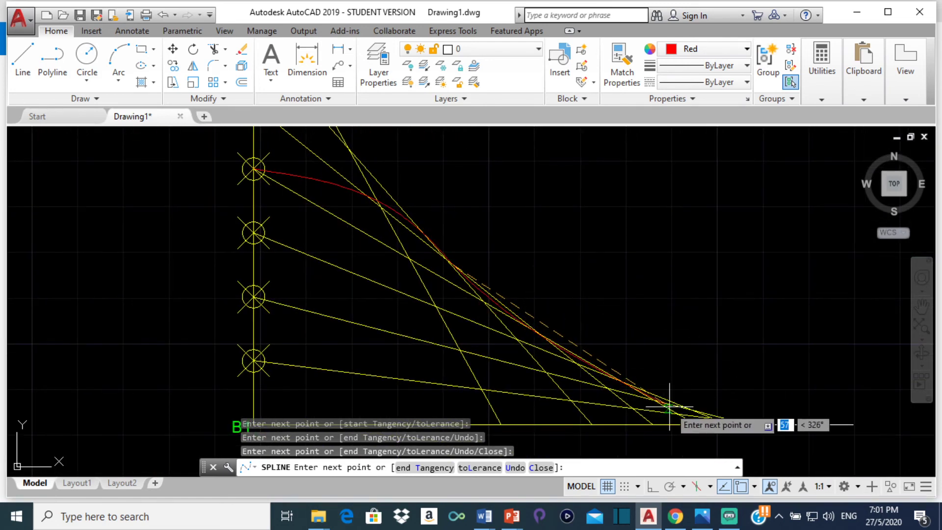
{"action": "scroll", "coordinate": [692, 422], "scroll_direction": "up", "scroll_amount": 2}
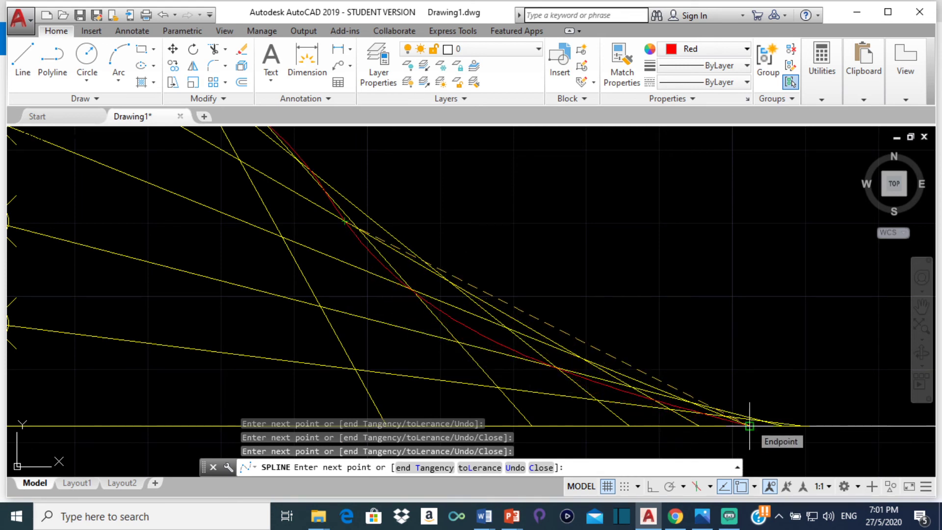
{"action": "left_click", "coordinate": [749, 426]}
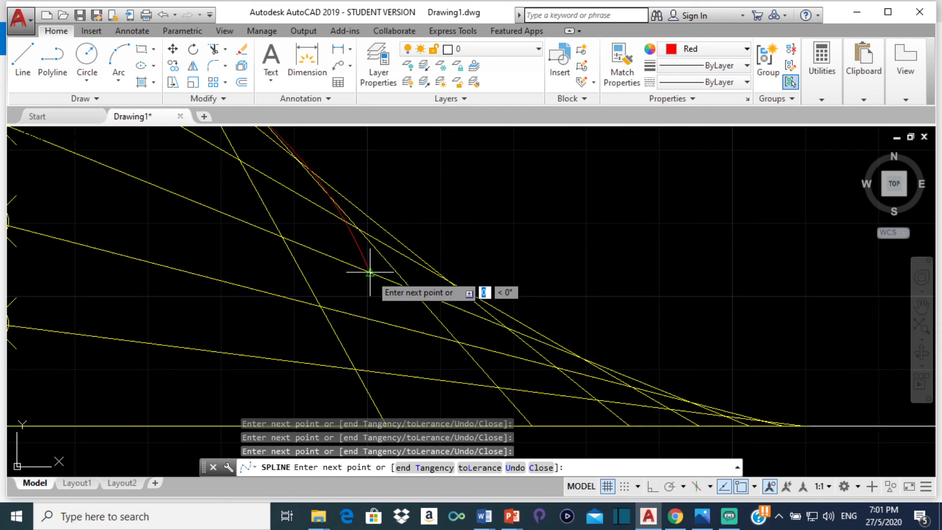
- Add the next spline point at the midpoint of the sixth ladder line, which starts second above B1
{"action": "scroll", "coordinate": [413, 332], "scroll_direction": "down", "scroll_amount": 2}
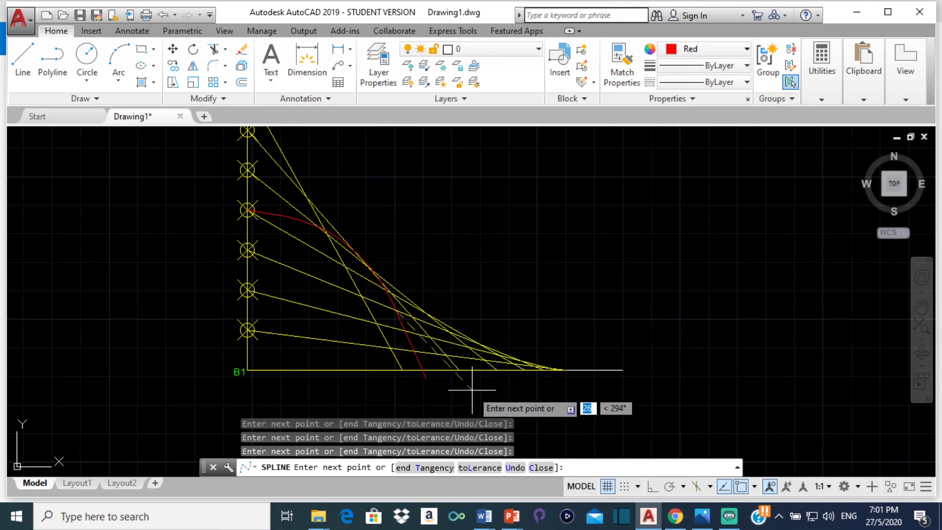
{"action": "scroll", "coordinate": [579, 379], "scroll_direction": "up", "scroll_amount": 4}
{"action": "scroll", "coordinate": [581, 377], "scroll_direction": "up", "scroll_amount": 5}
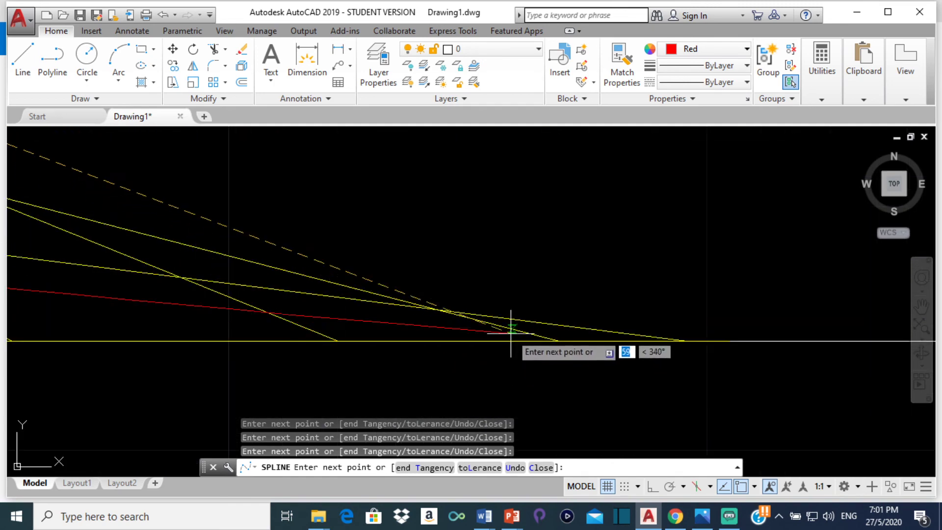
{"action": "middle_click_drag", "start_coordinate": [533, 345], "coordinate": [620, 364]}
{"action": "scroll", "coordinate": [427, 316], "scroll_direction": "up", "scroll_amount": 2}
{"action": "middle_click_drag", "start_coordinate": [427, 315], "coordinate": [741, 393]}
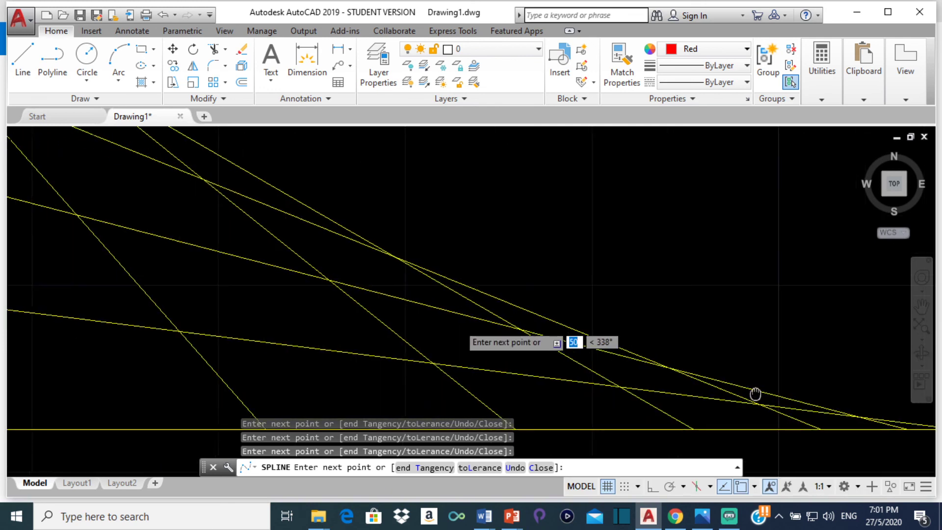
{"action": "mouse_move", "coordinate": [420, 301]}
{"action": "middle_mouse_down"}
{"action": "mouse_move", "coordinate": [652, 358]}
{"action": "mouse_move", "coordinate": [431, 280]}
{"action": "middle_mouse_up"}
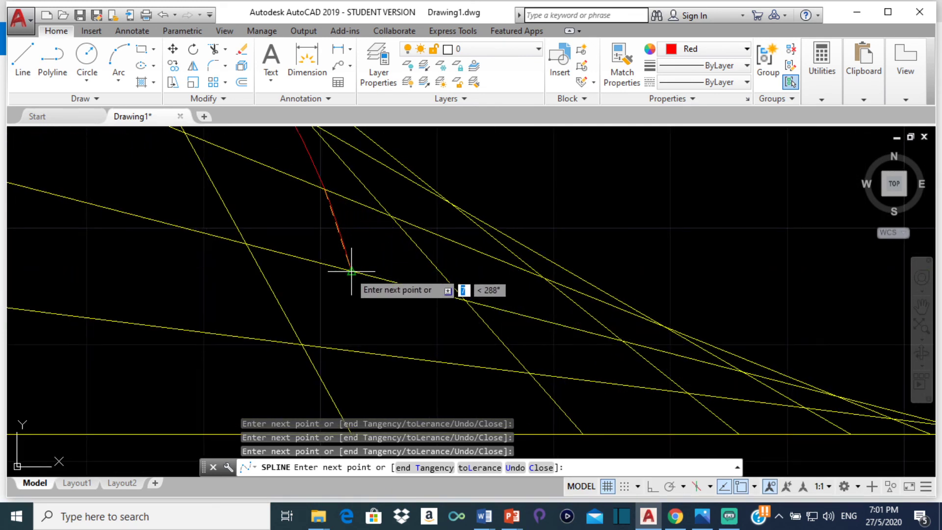
- Add spline points at the midpoints of the lowest sloping ladder line and the horizontal ladder line on the floor, and finish the spline
{"action": "scroll", "coordinate": [371, 361], "scroll_direction": "down", "scroll_amount": 2}
{"action": "scroll", "coordinate": [522, 372], "scroll_direction": "down", "scroll_amount": 4}
{"action": "scroll", "coordinate": [387, 353], "scroll_direction": "up", "scroll_amount": 3}
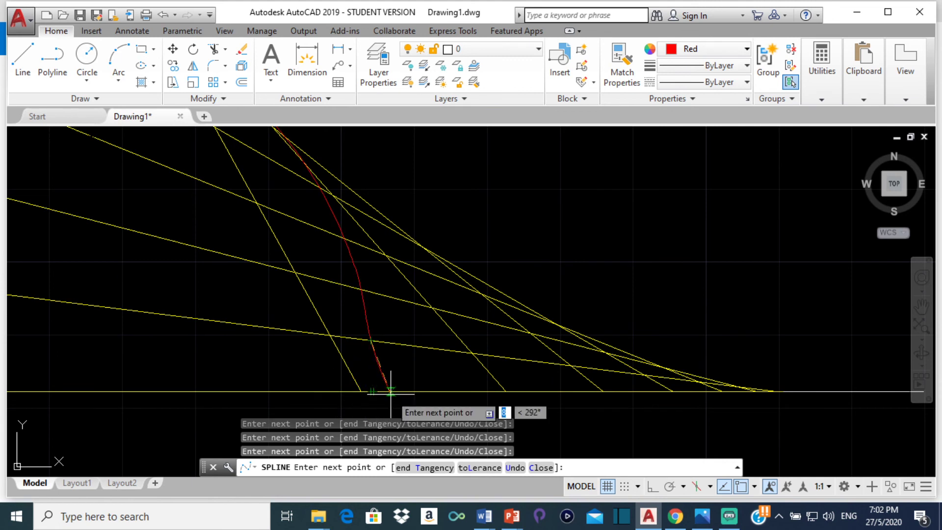
{"action": "left_click", "coordinate": [374, 391]}
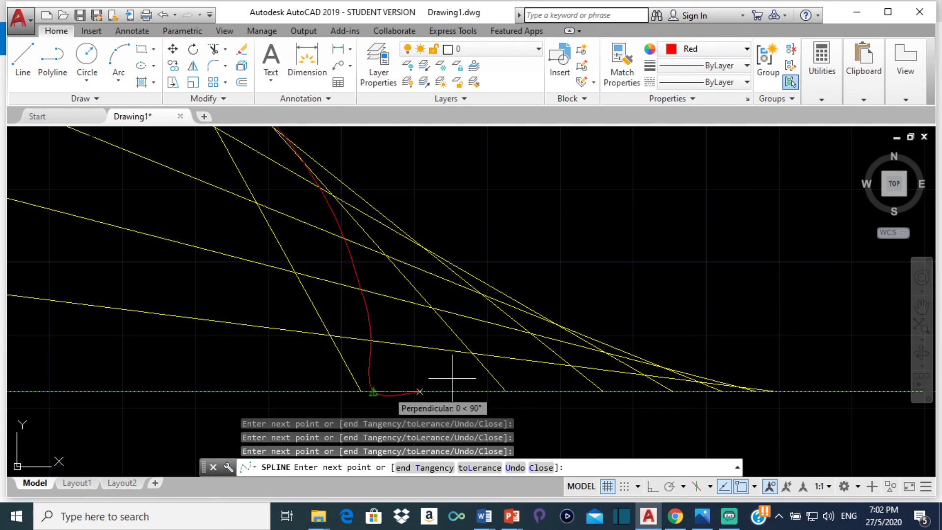
{"action": "key", "text": "Return"}
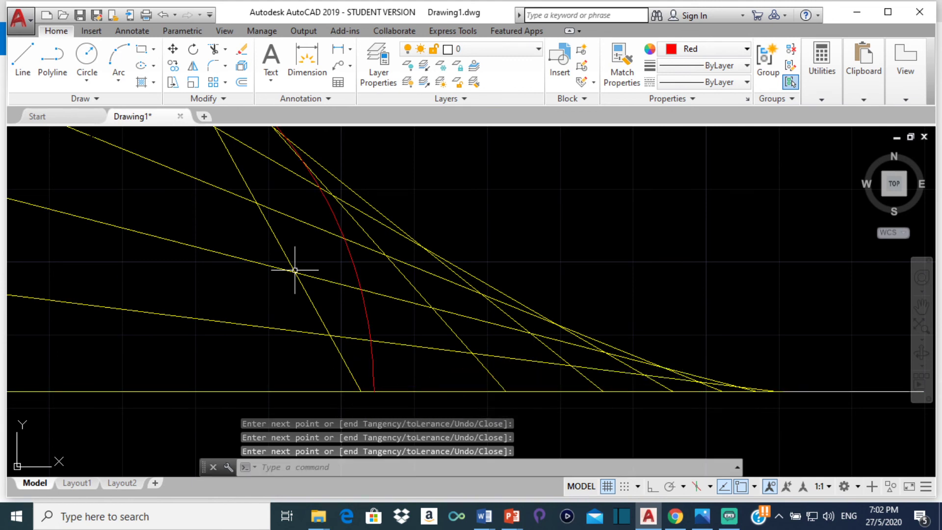
- Copy the B1 label to just below the floor end of the ladder line from A
{"action": "scroll", "coordinate": [214, 245], "scroll_direction": "down", "scroll_amount": 3}
{"action": "middle_click_drag", "start_coordinate": [214, 246], "coordinate": [376, 286]}
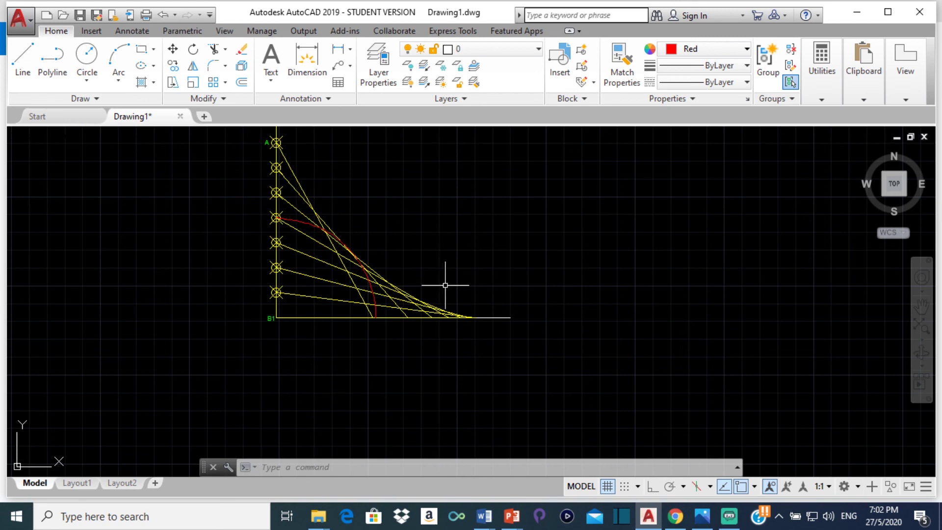
{"action": "scroll", "coordinate": [437, 260], "scroll_direction": "down", "scroll_amount": 2}
{"action": "scroll", "coordinate": [448, 315], "scroll_direction": "up", "scroll_amount": 4}
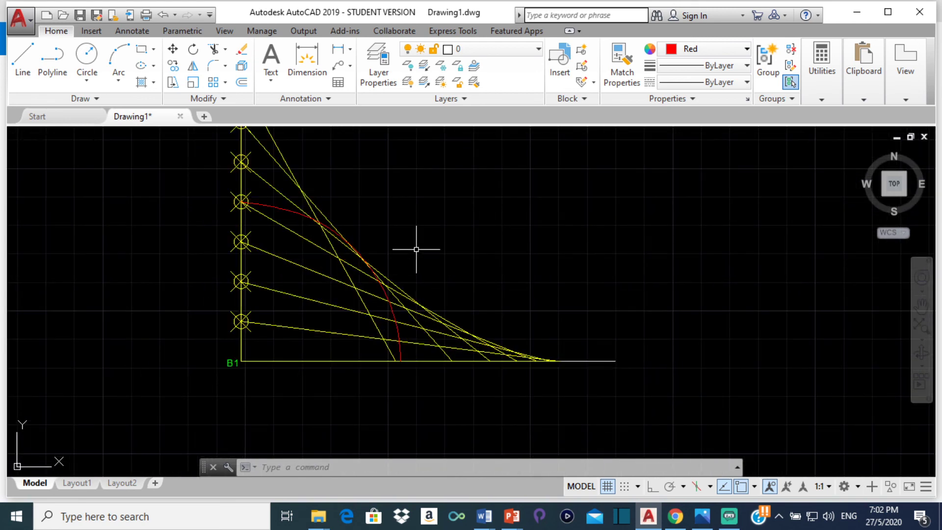
{"action": "scroll", "coordinate": [417, 255], "scroll_direction": "down", "scroll_amount": 2}
{"action": "scroll", "coordinate": [377, 405], "scroll_direction": "up", "scroll_amount": 2}
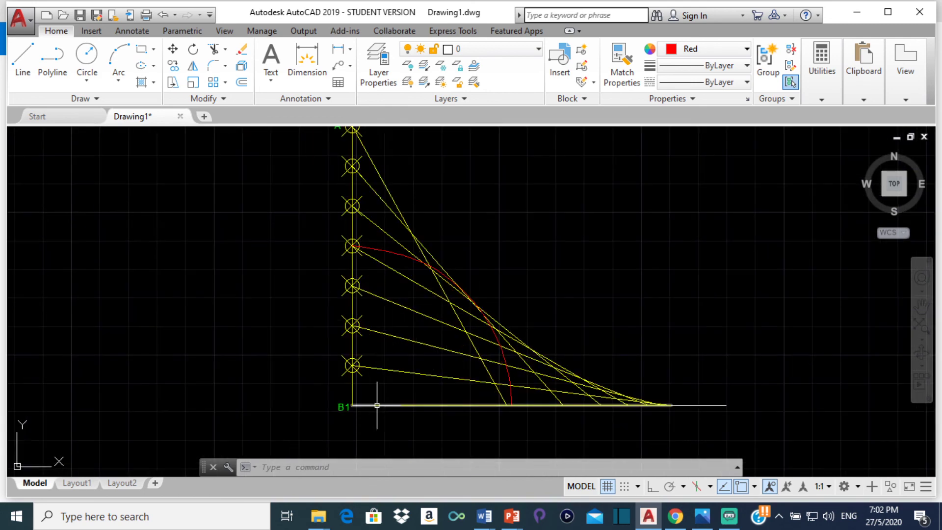
{"action": "scroll", "coordinate": [325, 405], "scroll_direction": "up", "scroll_amount": 2}
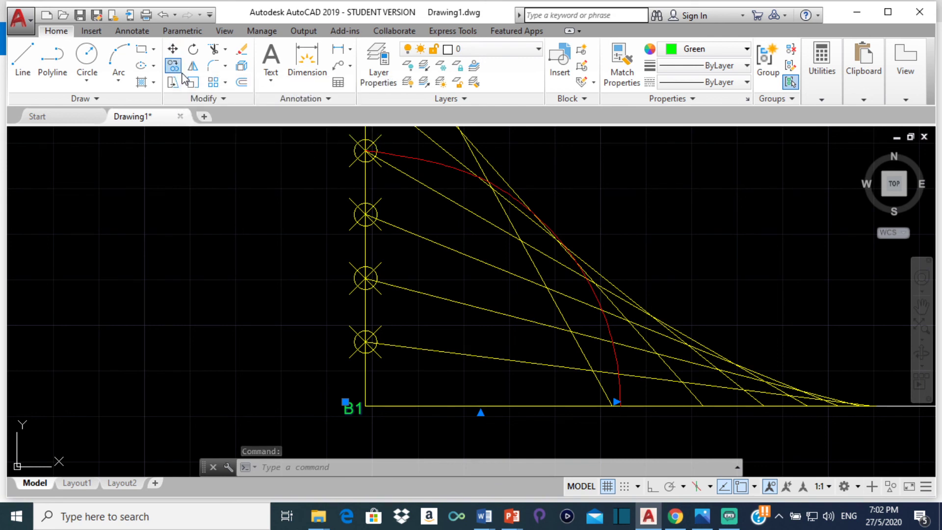
{"action": "type", "text": "co"}
{"action": "key", "text": "Return"}
{"action": "left_click", "coordinate": [353, 408]}
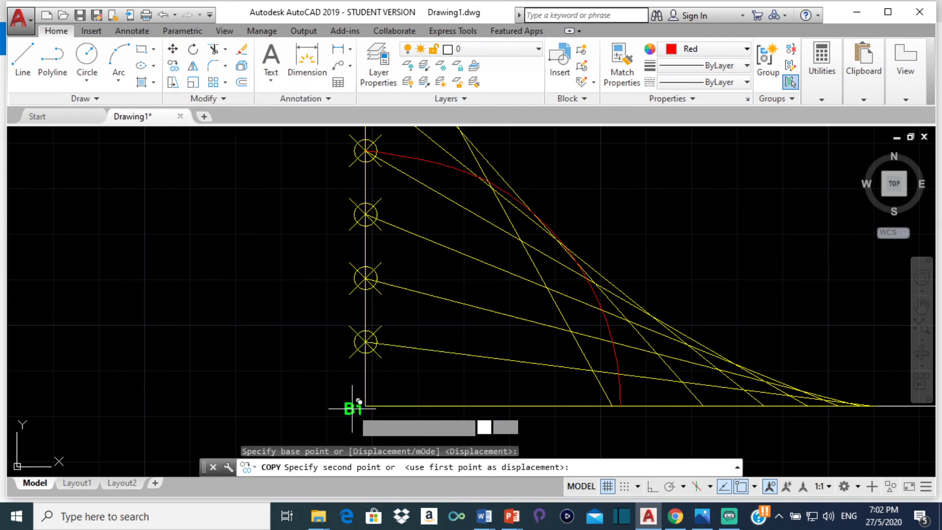
{"action": "left_click", "coordinate": [614, 418]}
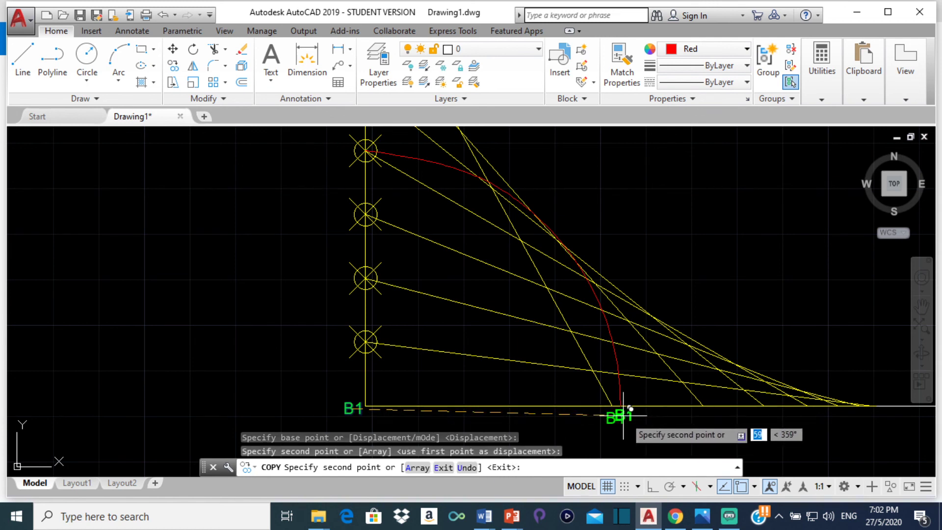
{"action": "key", "text": "Escape"}
- Change the text of the copied label to B
{"action": "left_click", "coordinate": [612, 416]}
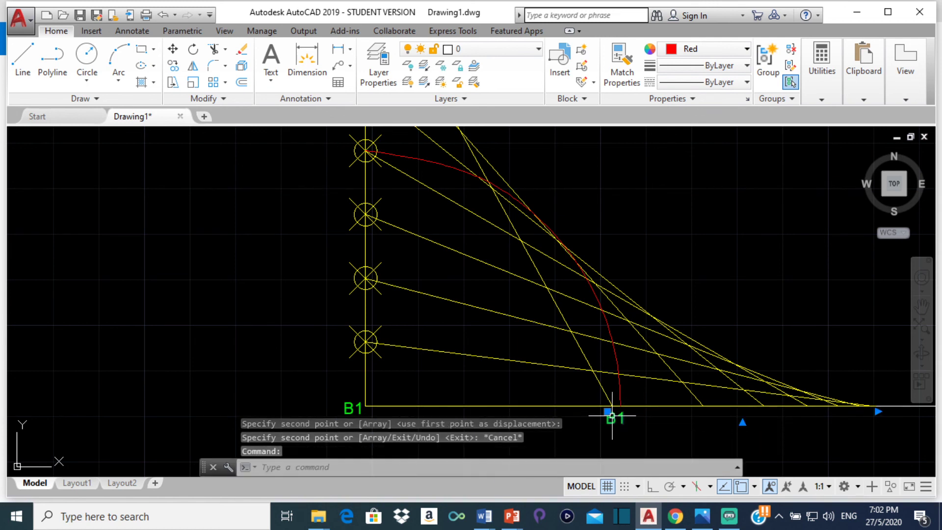
{"action": "double_click", "coordinate": [613, 417]}
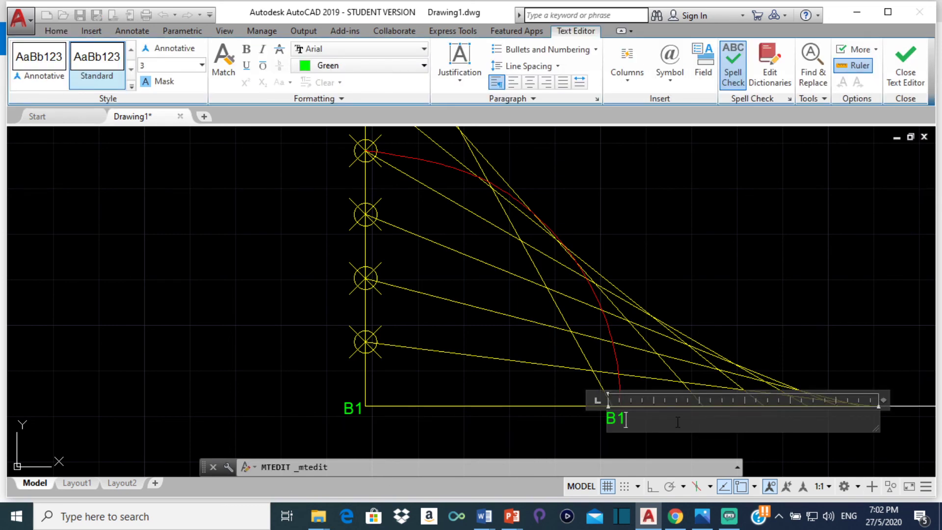
{"action": "left_click", "coordinate": [760, 249]}
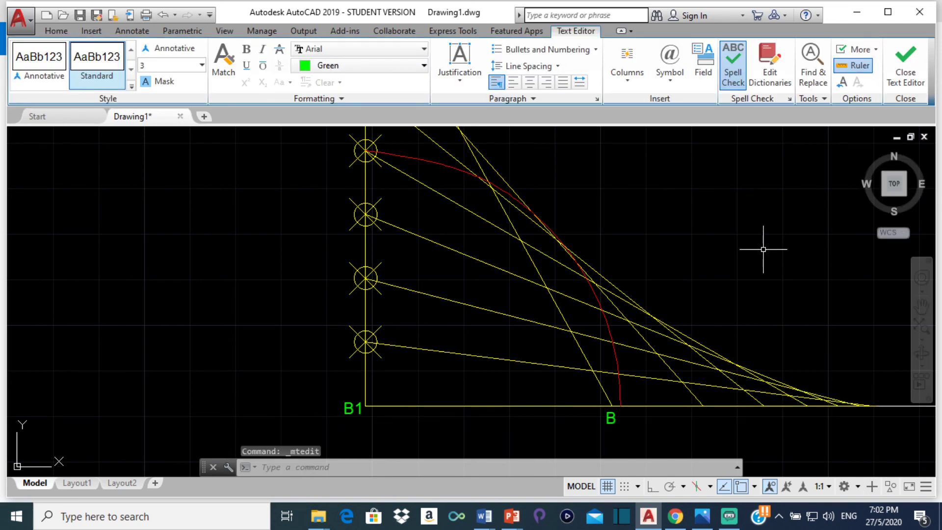
- Examine the finished red locus, the ladder positions and the point labels across the whole drawing
{"action": "scroll", "coordinate": [740, 274], "scroll_direction": "down", "scroll_amount": 5}
{"action": "middle_click_drag", "start_coordinate": [740, 273], "coordinate": [525, 288]}
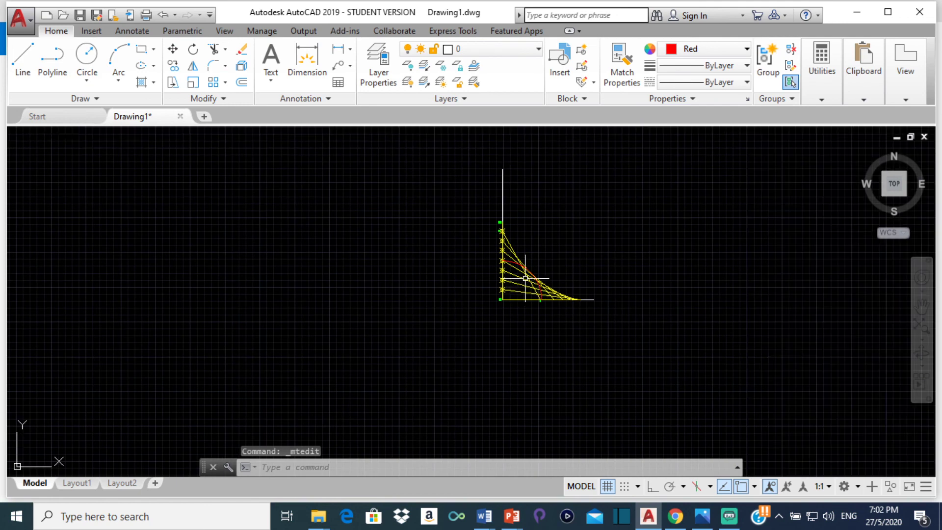
{"action": "scroll", "coordinate": [535, 259], "scroll_direction": "up", "scroll_amount": 2}
{"action": "scroll", "coordinate": [525, 263], "scroll_direction": "up", "scroll_amount": 4}
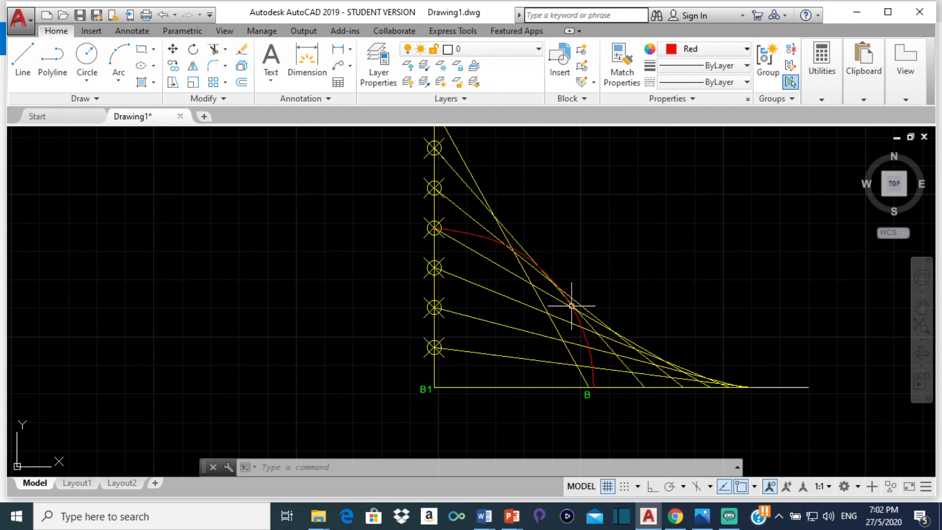
{"action": "scroll", "coordinate": [440, 228], "scroll_direction": "down", "scroll_amount": 5}
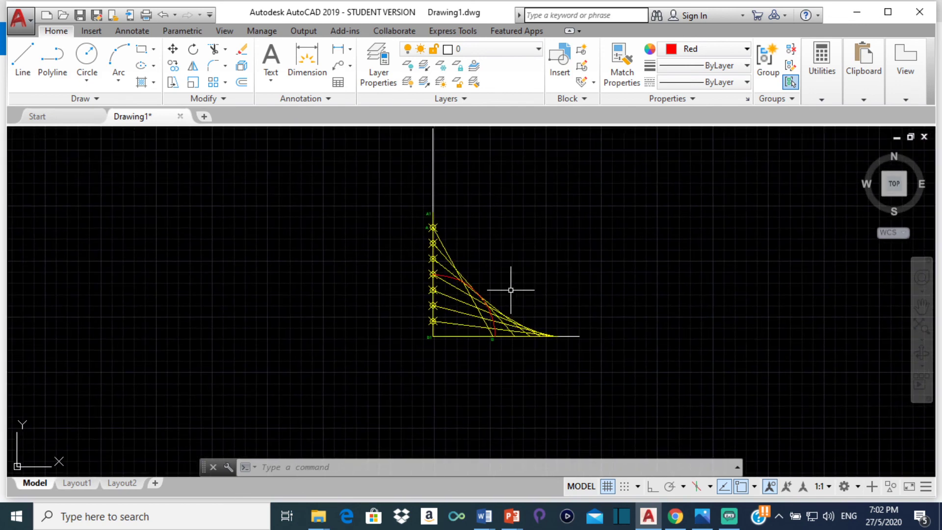
{"action": "scroll", "coordinate": [559, 339], "scroll_direction": "up", "scroll_amount": 2}
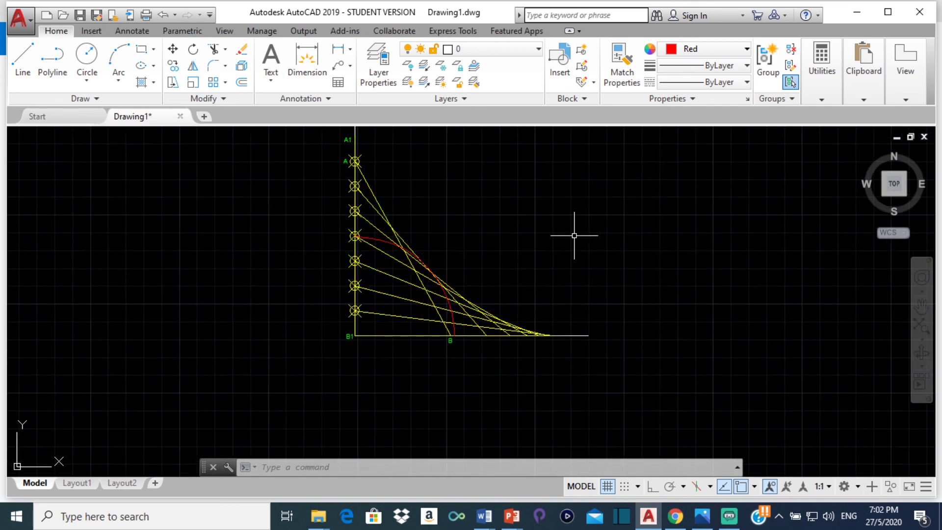
{"action": "middle_click_drag", "start_coordinate": [477, 265], "coordinate": [510, 303]}
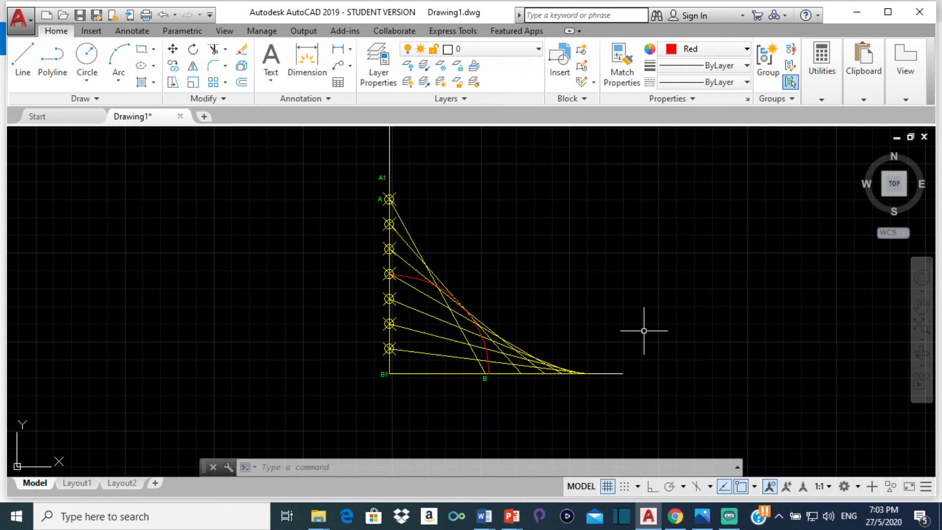
{"action": "scroll", "coordinate": [474, 239], "scroll_direction": "down", "scroll_amount": 2}
{"action": "middle_click_drag", "start_coordinate": [481, 236], "coordinate": [475, 279]}
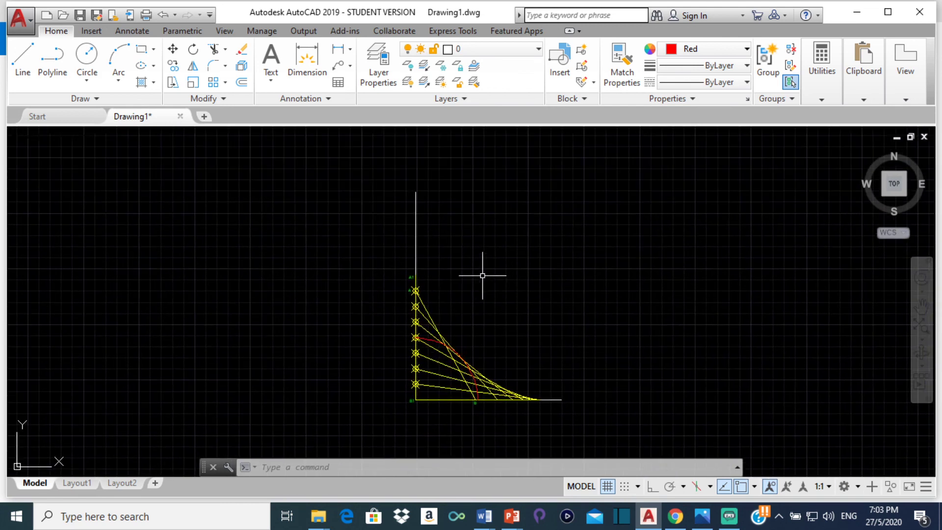